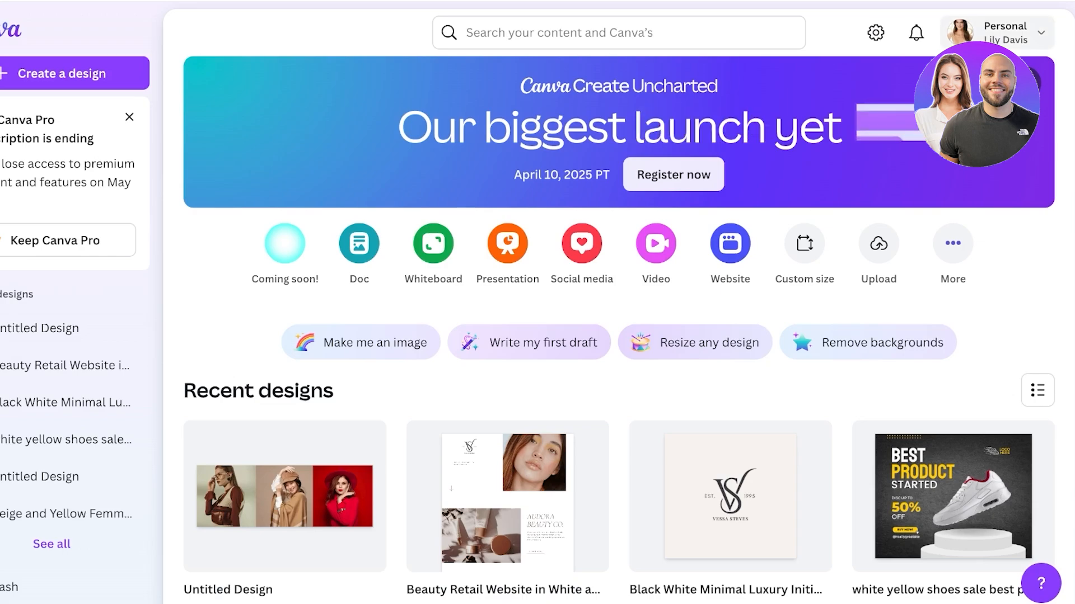
Step: Create a new blank website design and dismiss the introductory tip about sections
{"action": "left_click", "coordinate": [996, 32]}
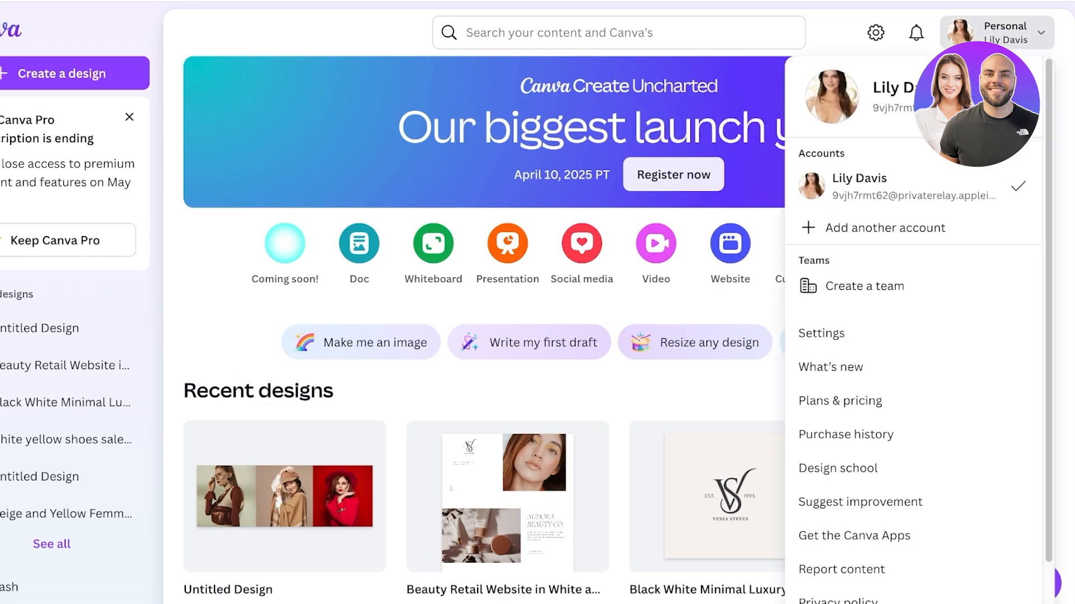
{"action": "left_click", "coordinate": [996, 32]}
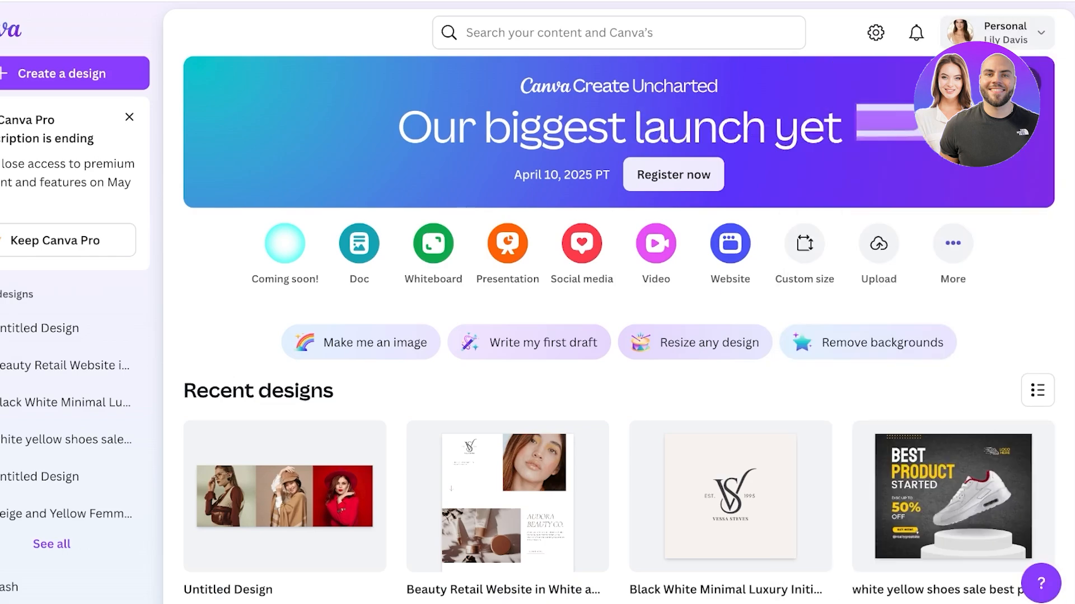
{"action": "left_click", "coordinate": [730, 243]}
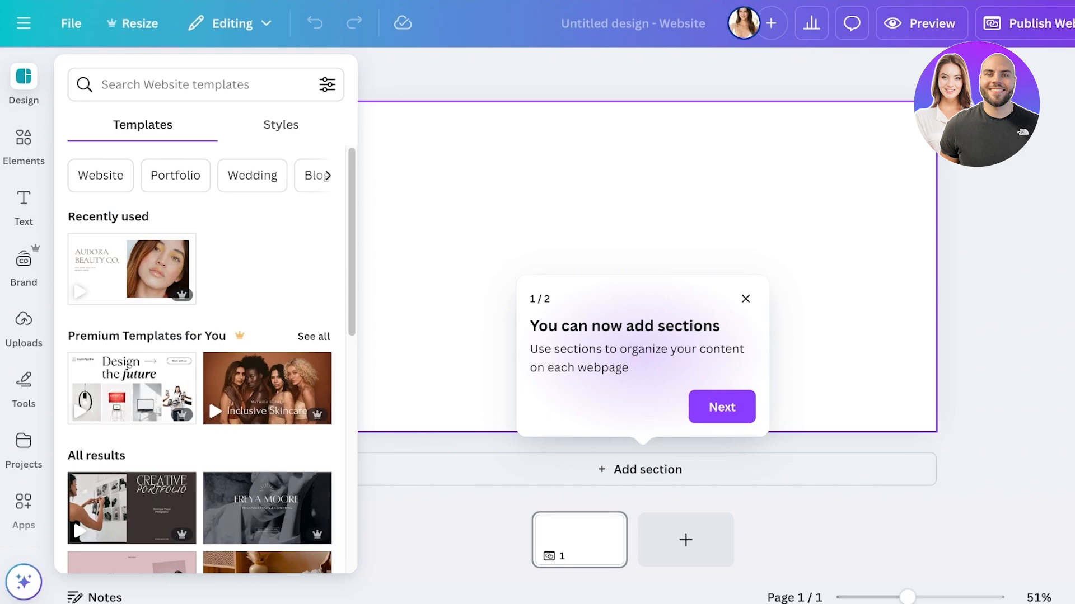
{"action": "left_click", "coordinate": [746, 299]}
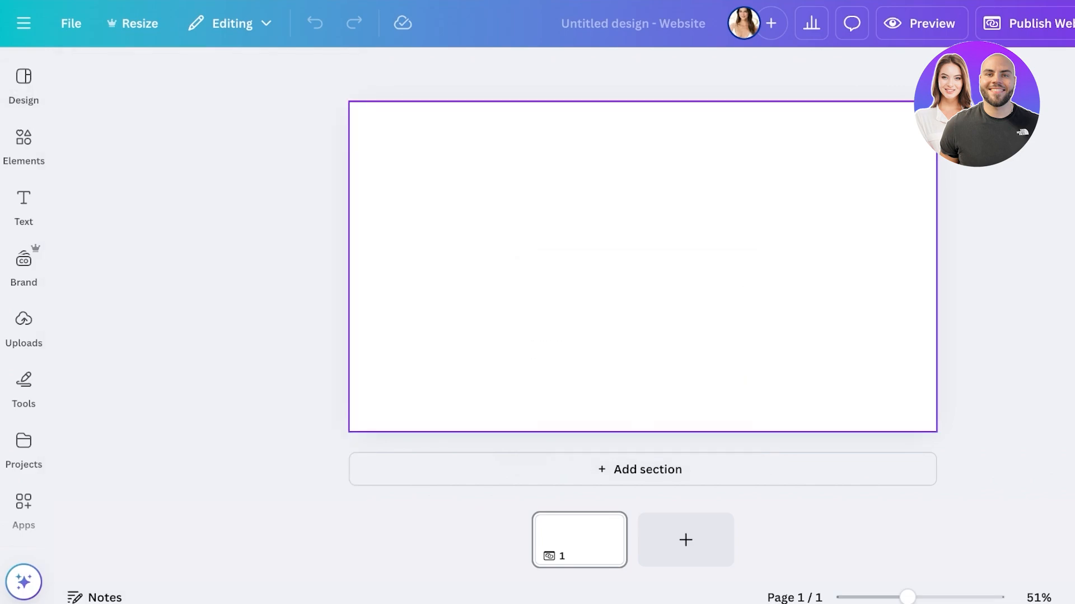
Step: Title the website design with the portfolio owner's full name
{"action": "left_click", "coordinate": [633, 24]}
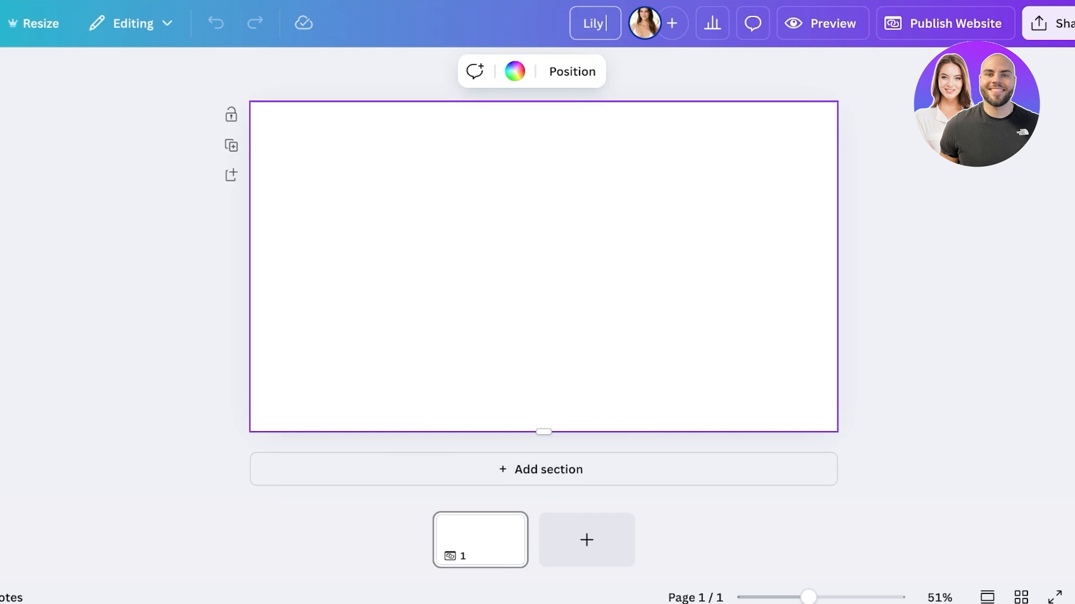
{"action": "key", "text": "Return"}
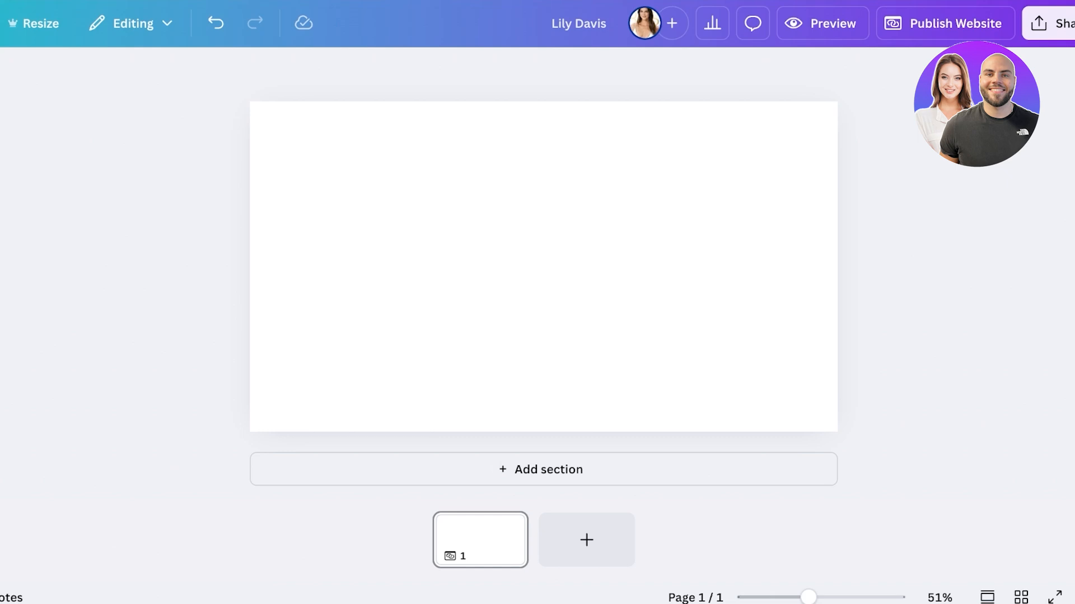
Step: Browse the website templates and the Portfolio category, and look into the pink portfolio template
{"action": "left_click", "coordinate": [23, 142]}
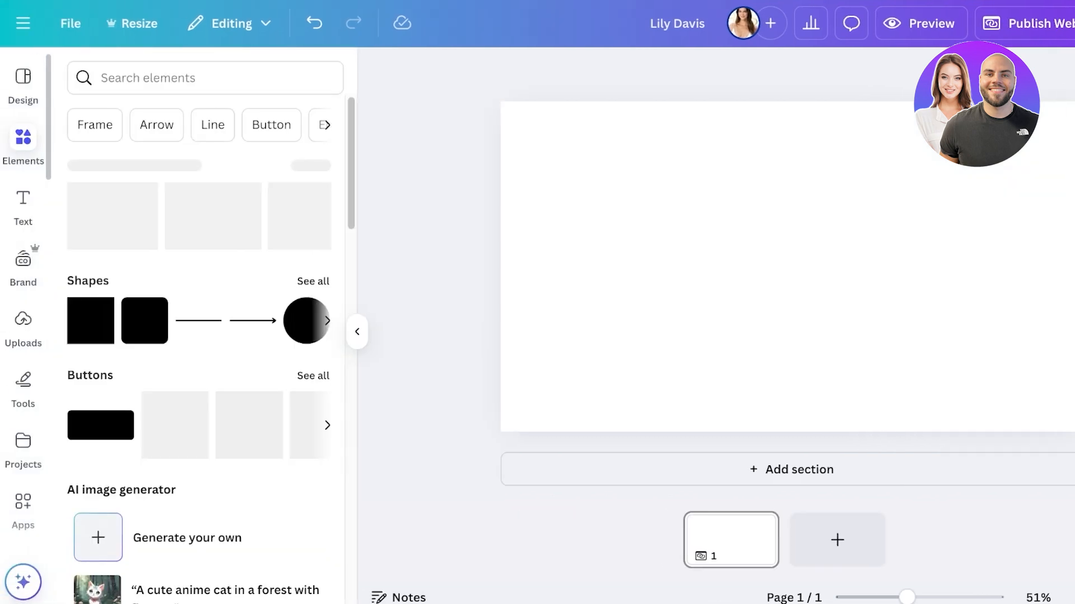
{"action": "left_click", "coordinate": [23, 83]}
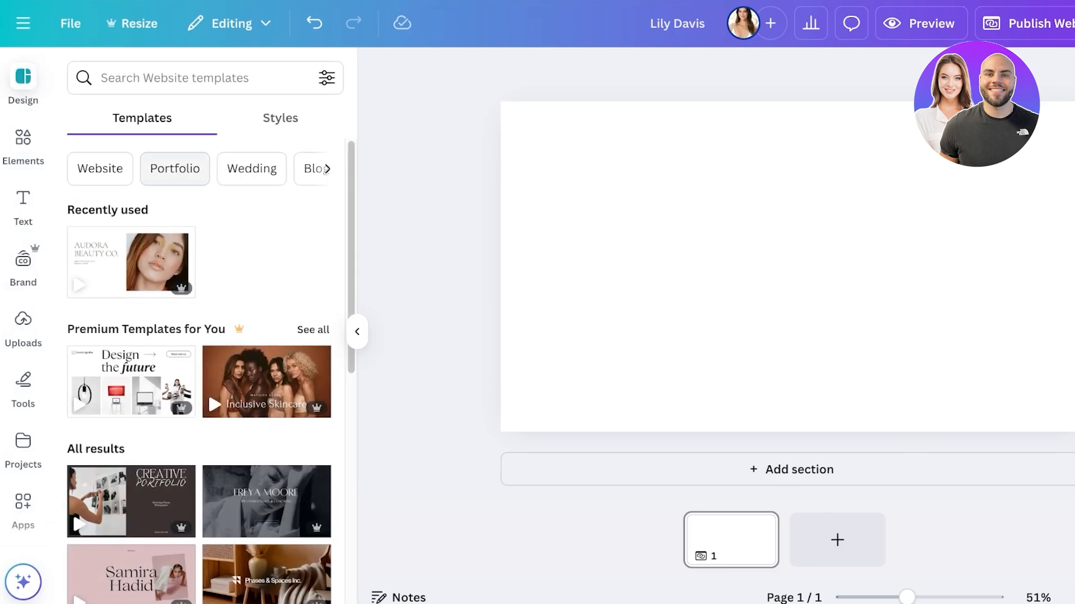
{"action": "scroll", "coordinate": [199, 370], "scroll_direction": "down", "scroll_amount": 4}
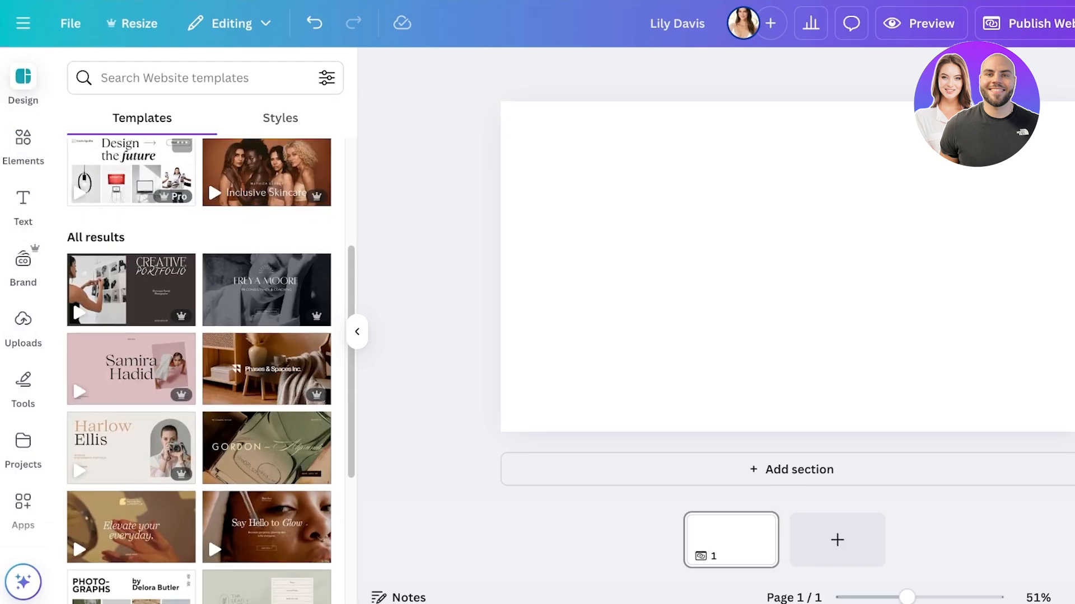
{"action": "scroll", "coordinate": [200, 369], "scroll_direction": "up", "scroll_amount": 4}
{"action": "left_click", "coordinate": [175, 169]}
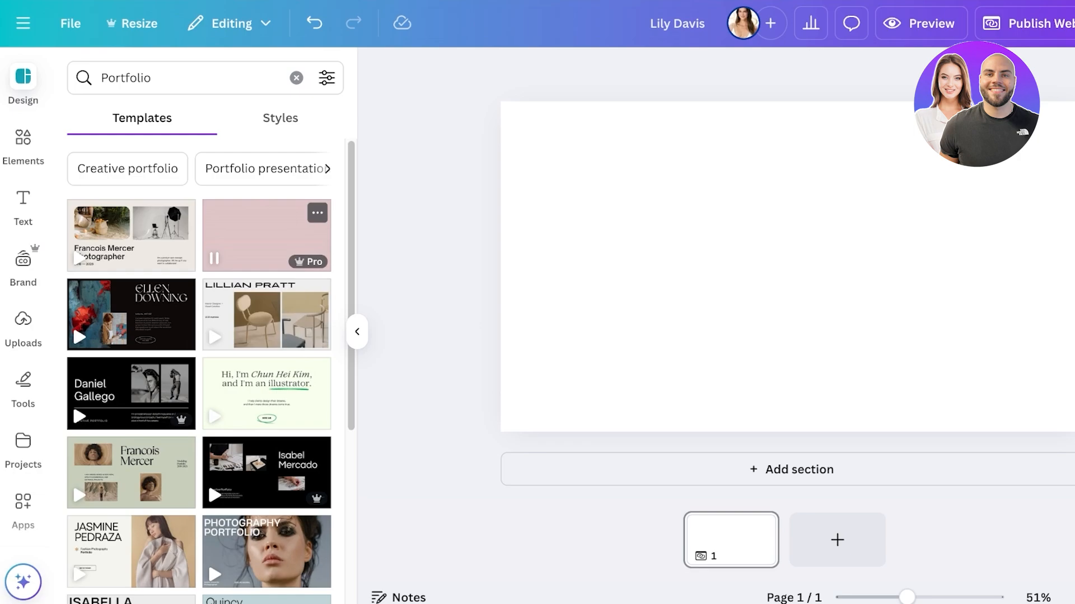
{"action": "left_click", "coordinate": [303, 252]}
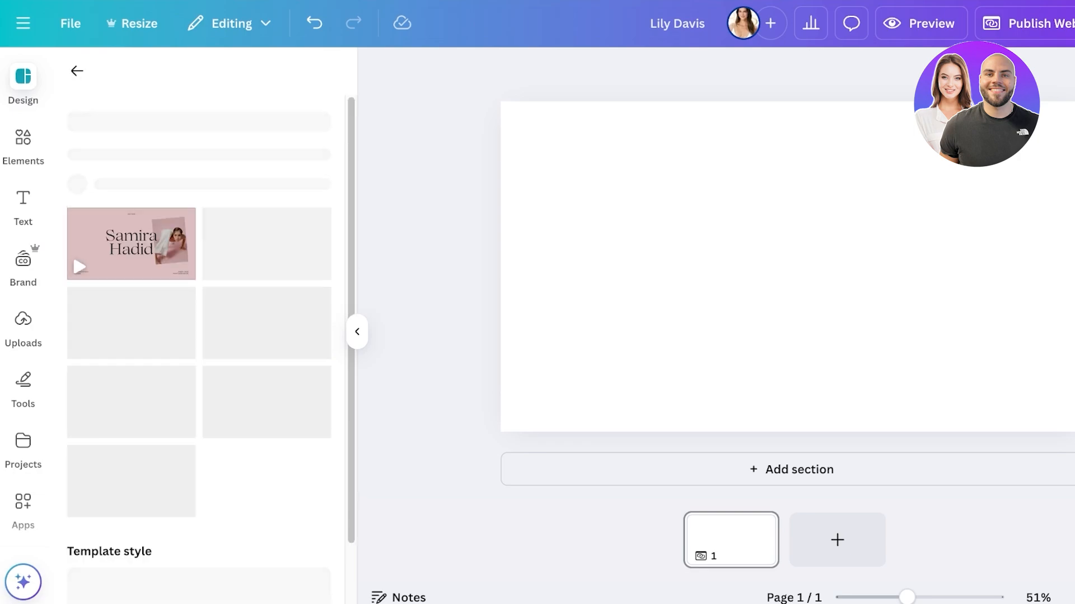
{"action": "left_click", "coordinate": [77, 71]}
{"action": "scroll", "coordinate": [266, 358], "scroll_direction": "down", "scroll_amount": 13}
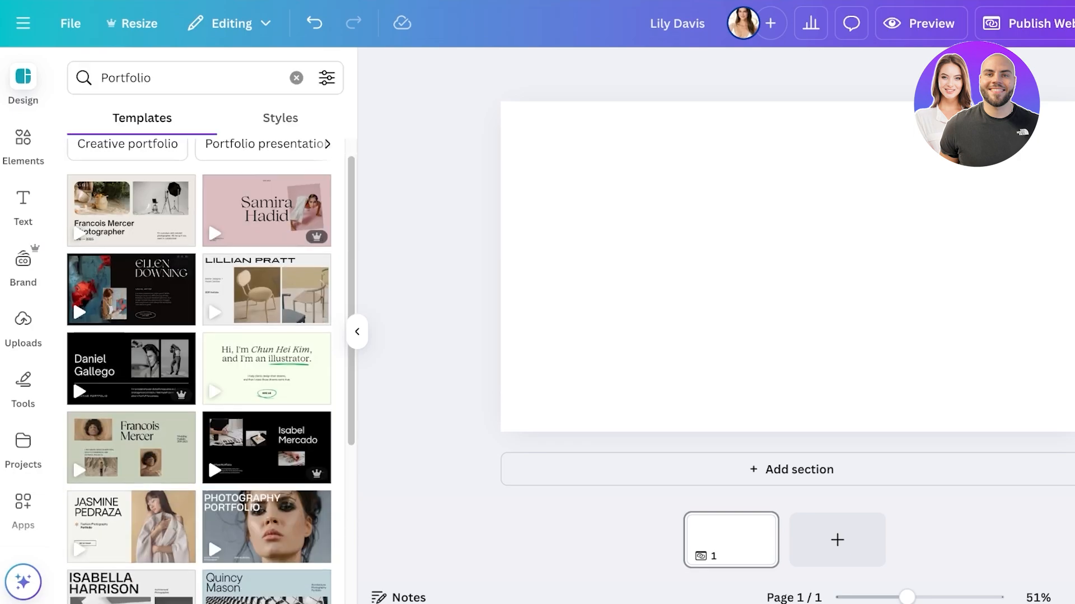
{"action": "scroll", "coordinate": [267, 359], "scroll_direction": "up", "scroll_amount": 13}
Step: Clear the Portfolio search and look through the available style combinations, color palettes and font sets
{"action": "left_click", "coordinate": [280, 118]}
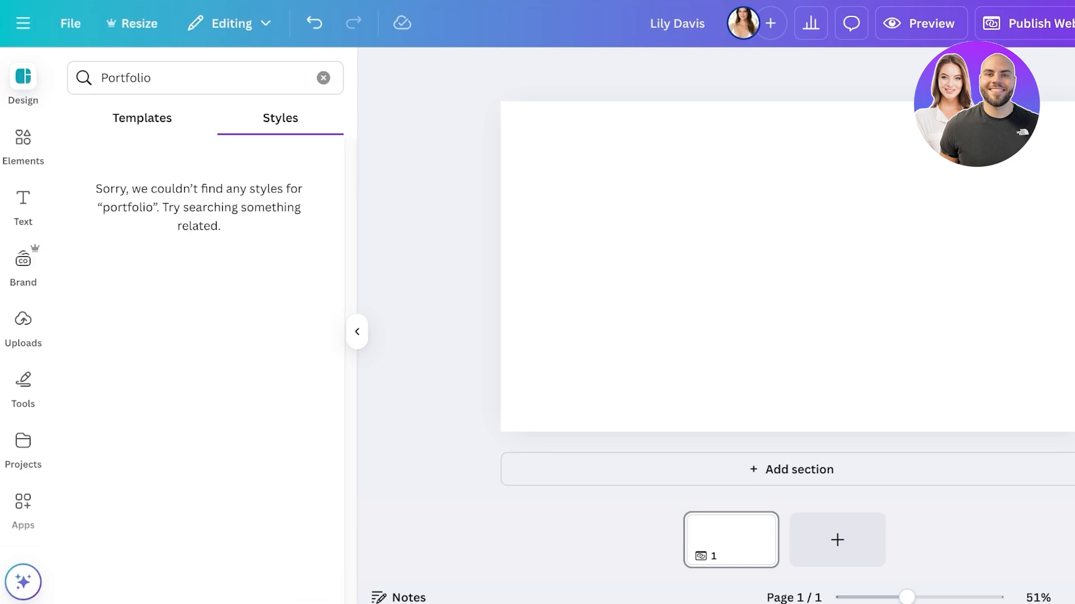
{"action": "left_click", "coordinate": [142, 118]}
{"action": "left_click", "coordinate": [296, 78]}
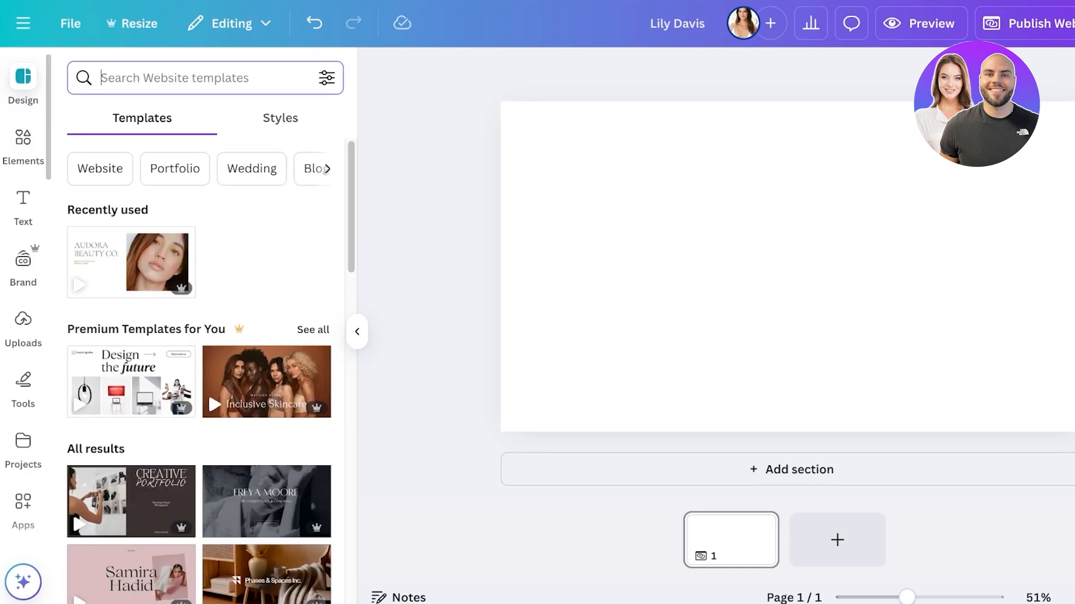
{"action": "left_click", "coordinate": [23, 83]}
{"action": "left_click", "coordinate": [279, 125]}
{"action": "scroll", "coordinate": [240, 280], "scroll_direction": "down", "scroll_amount": 3}
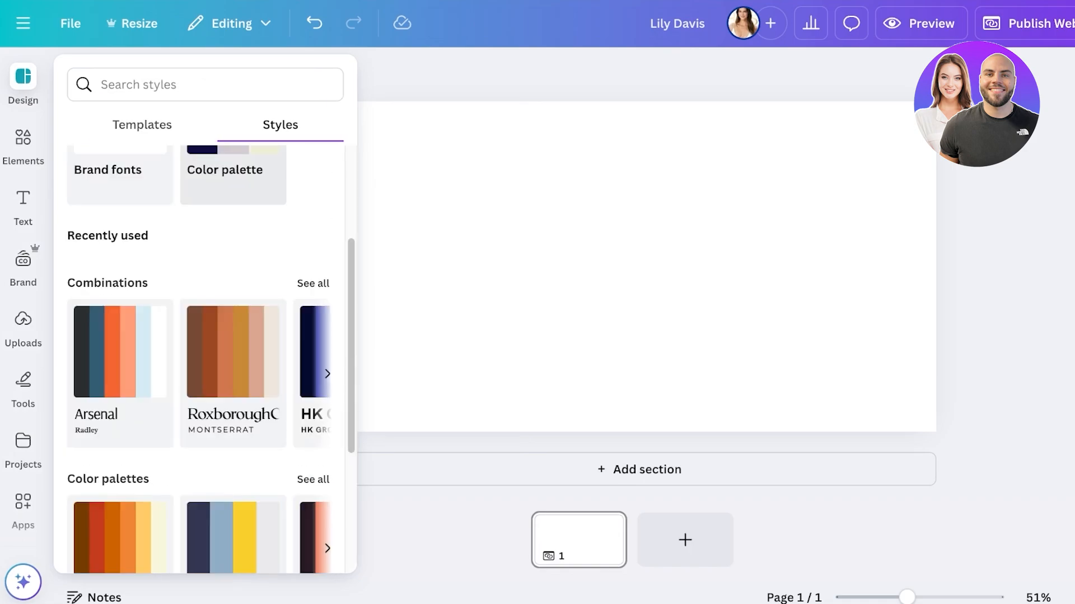
{"action": "scroll", "coordinate": [232, 314], "scroll_direction": "down", "scroll_amount": 6}
{"action": "scroll", "coordinate": [232, 313], "scroll_direction": "up", "scroll_amount": 3}
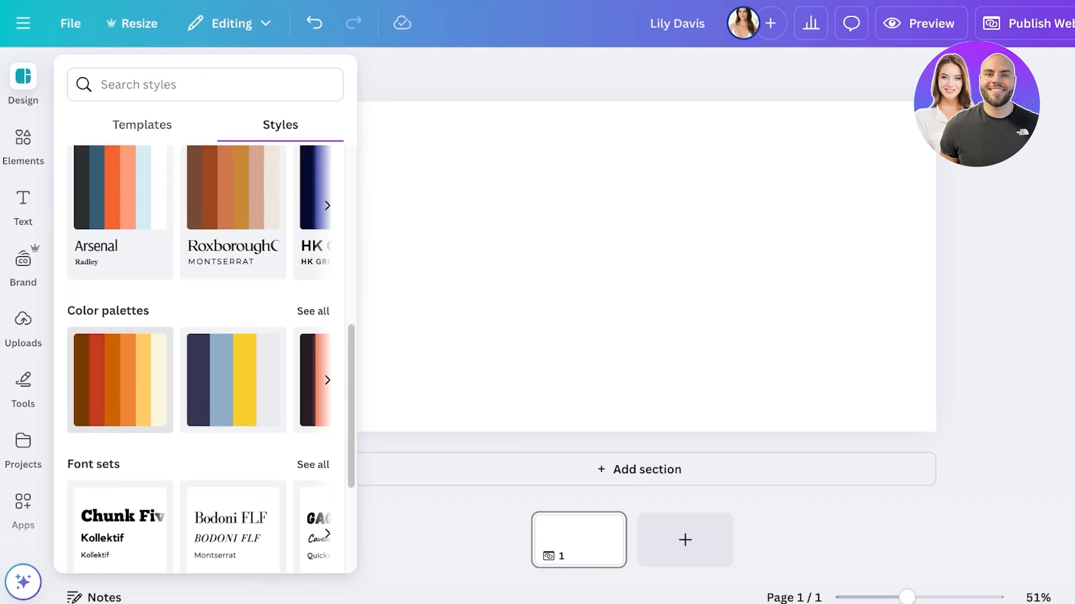
{"action": "scroll", "coordinate": [205, 336], "scroll_direction": "up", "scroll_amount": 5}
{"action": "left_click", "coordinate": [142, 124]}
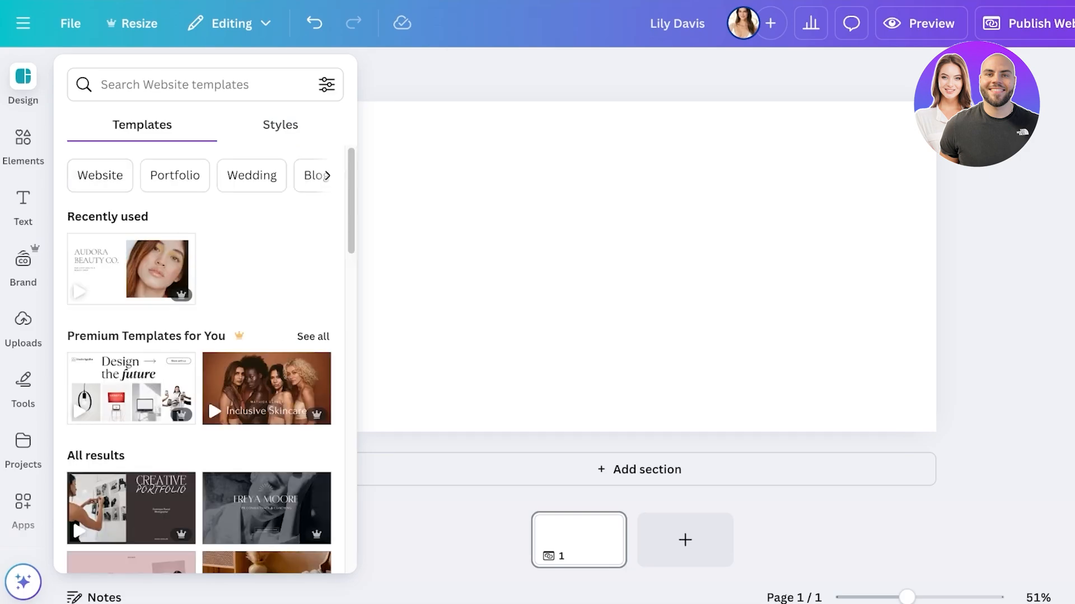
Step: Browse the Portfolio website templates and preview the pages of the Light Pink White Black Anti-Design Style template
{"action": "left_click", "coordinate": [175, 176]}
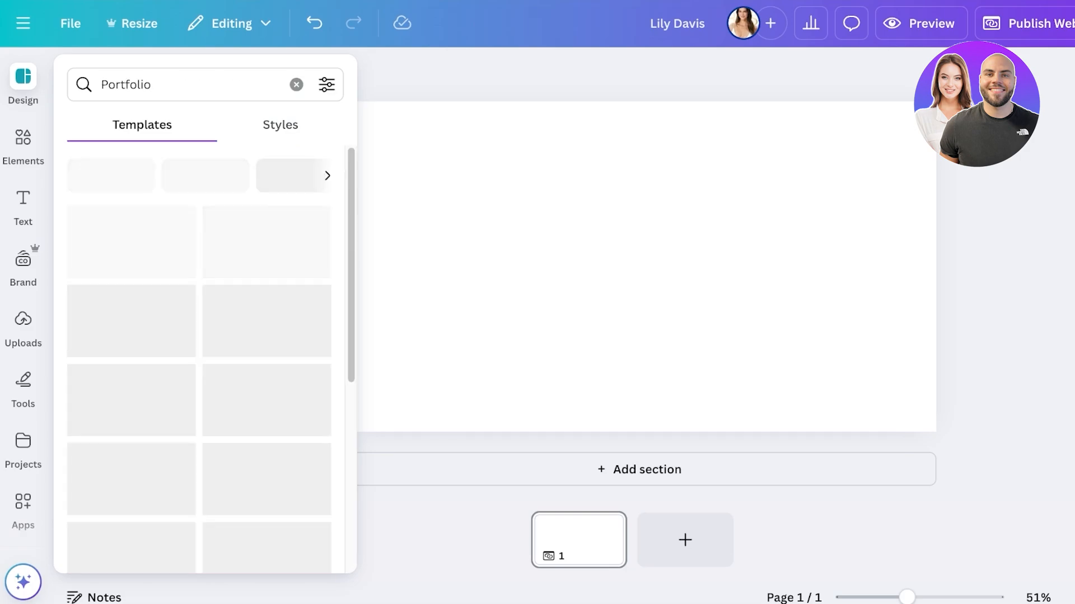
{"action": "scroll", "coordinate": [131, 381], "scroll_direction": "down", "scroll_amount": 2}
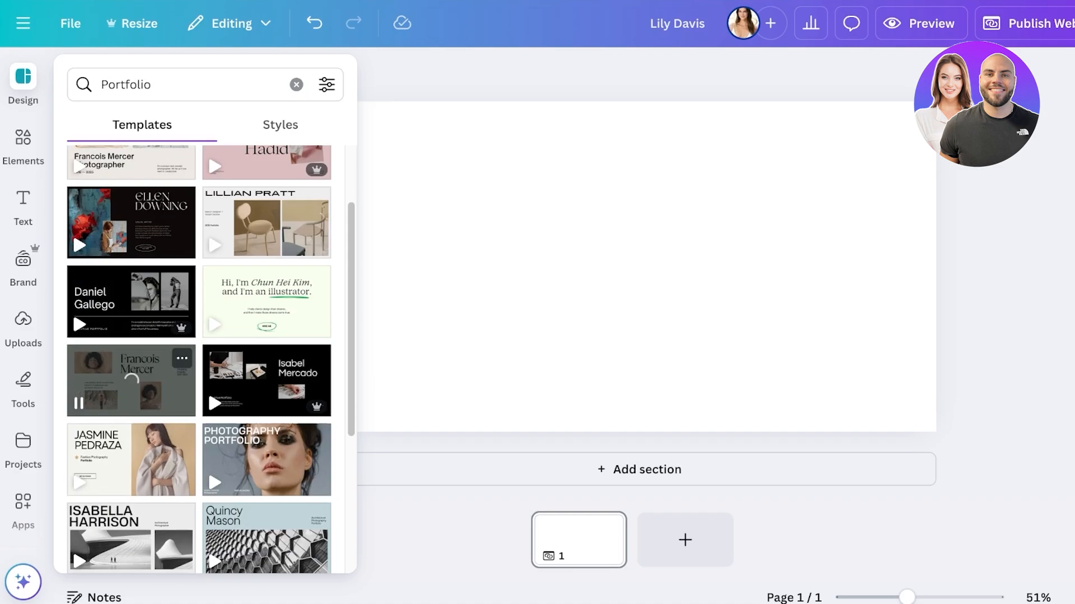
{"action": "scroll", "coordinate": [131, 380], "scroll_direction": "down", "scroll_amount": 5}
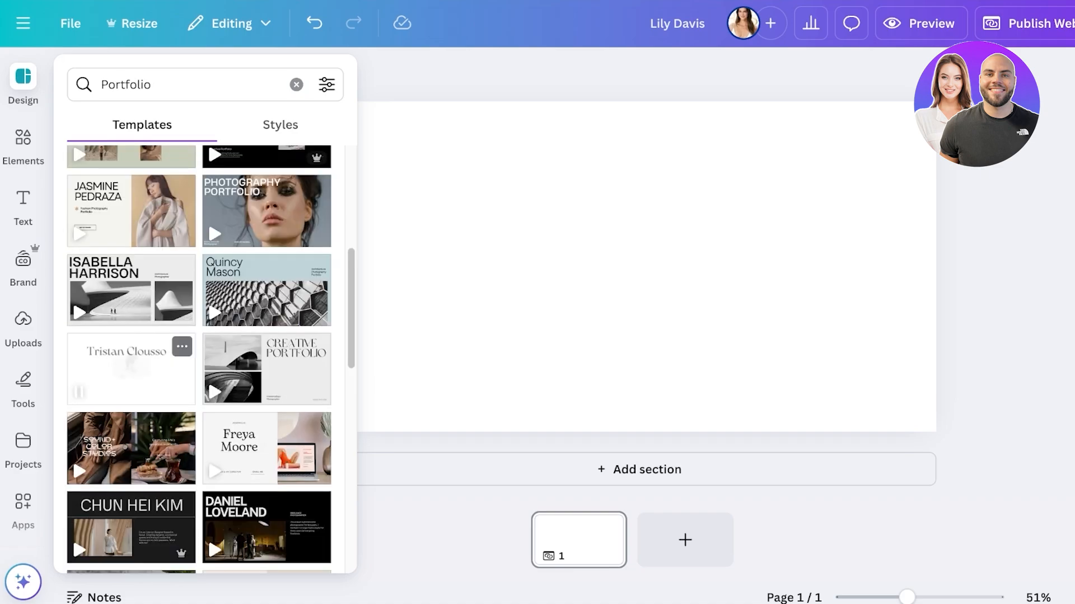
{"action": "scroll", "coordinate": [131, 380], "scroll_direction": "down", "scroll_amount": 9}
{"action": "scroll", "coordinate": [131, 380], "scroll_direction": "down", "scroll_amount": 4}
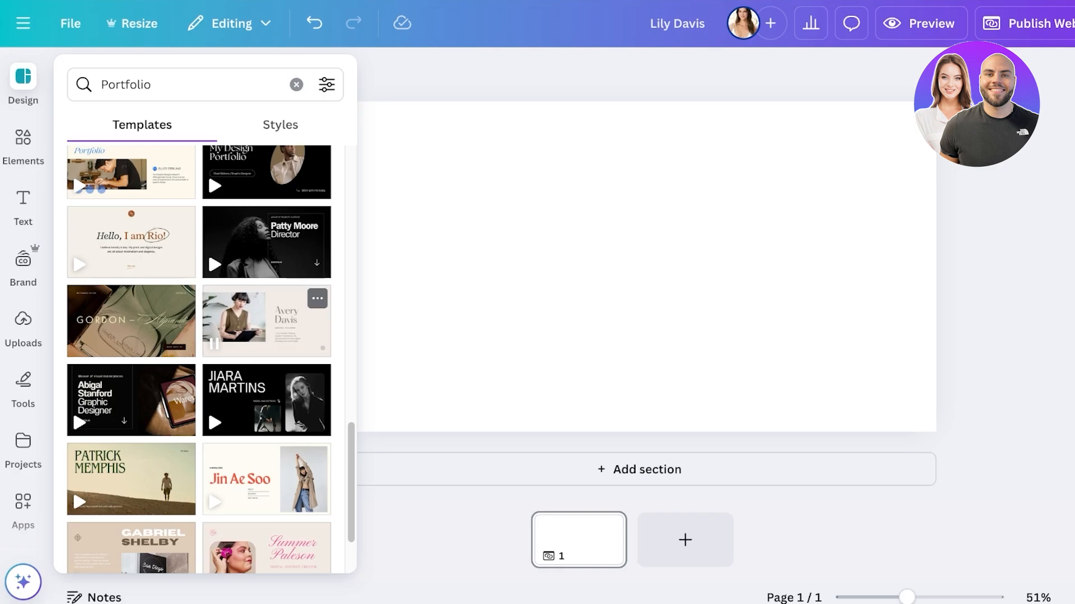
{"action": "scroll", "coordinate": [266, 321], "scroll_direction": "down", "scroll_amount": 4}
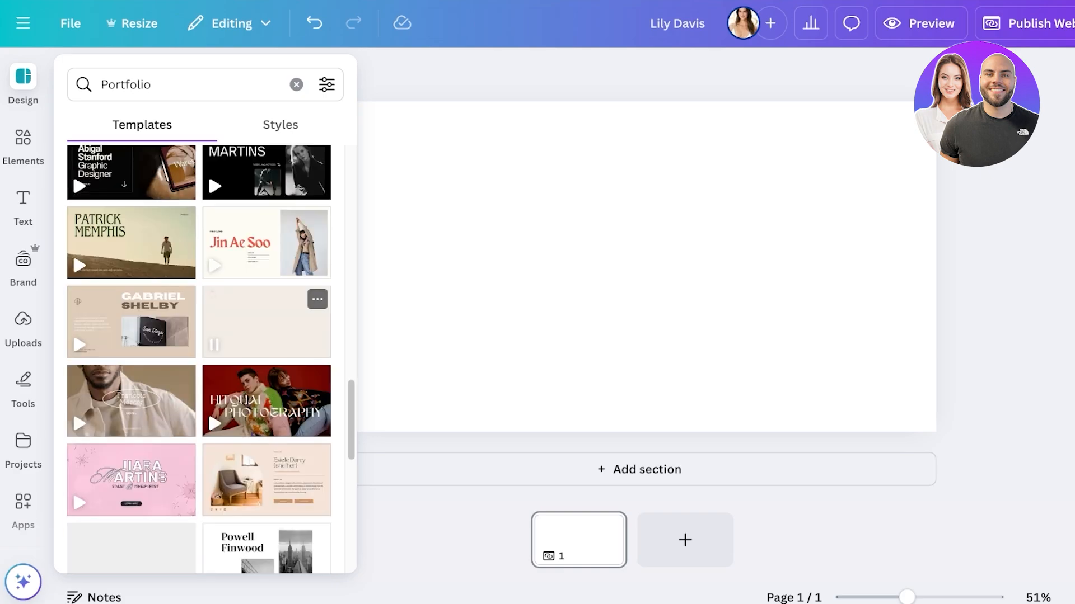
{"action": "left_click", "coordinate": [131, 480]}
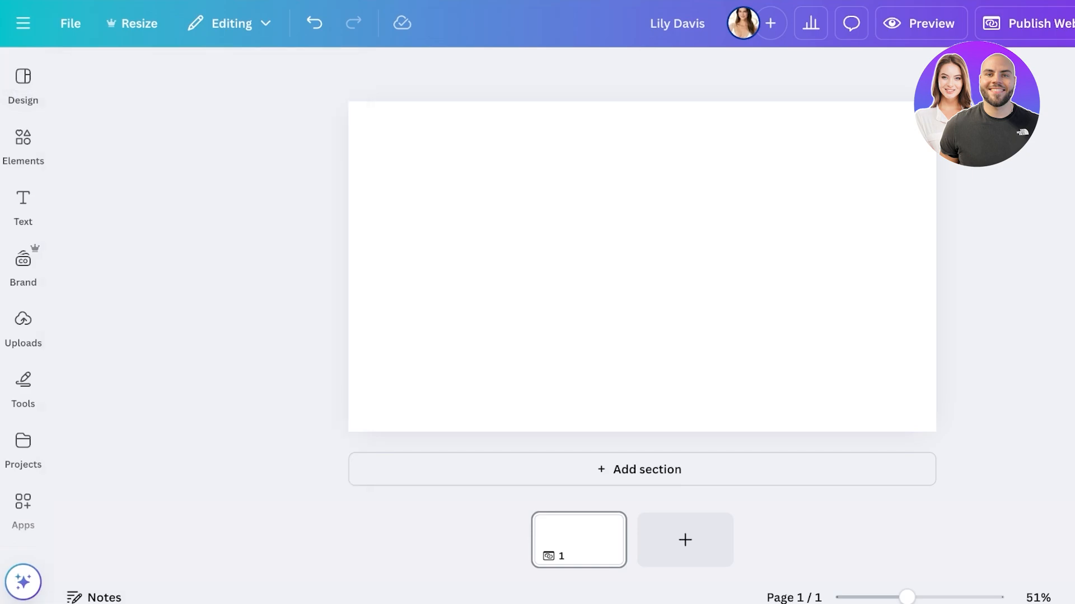
{"action": "left_click", "coordinate": [23, 84]}
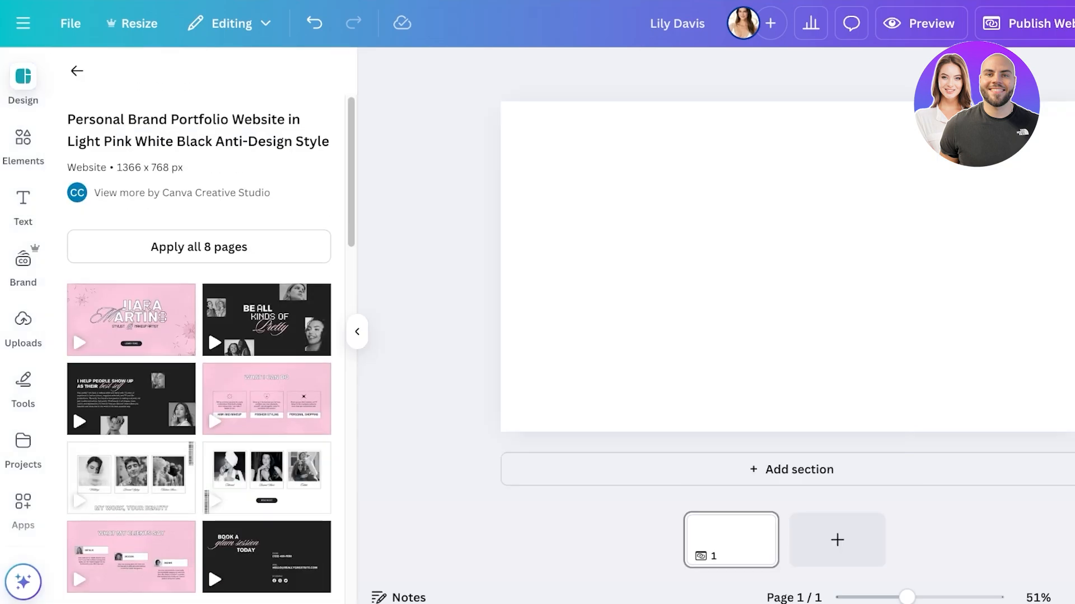
{"action": "left_click", "coordinate": [77, 72]}
Step: Apply all 6 pages of the Personal Brand Portfolio Website in Fuchsia Cream Classy Calligraphy Style template
{"action": "scroll", "coordinate": [131, 317], "scroll_direction": "down", "scroll_amount": 3}
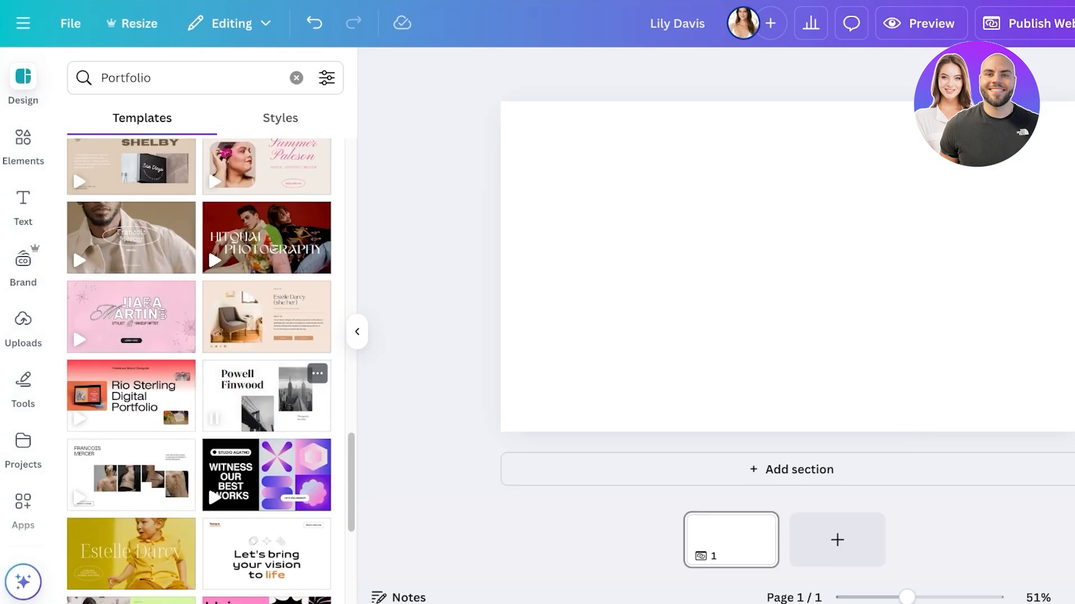
{"action": "left_click", "coordinate": [266, 166]}
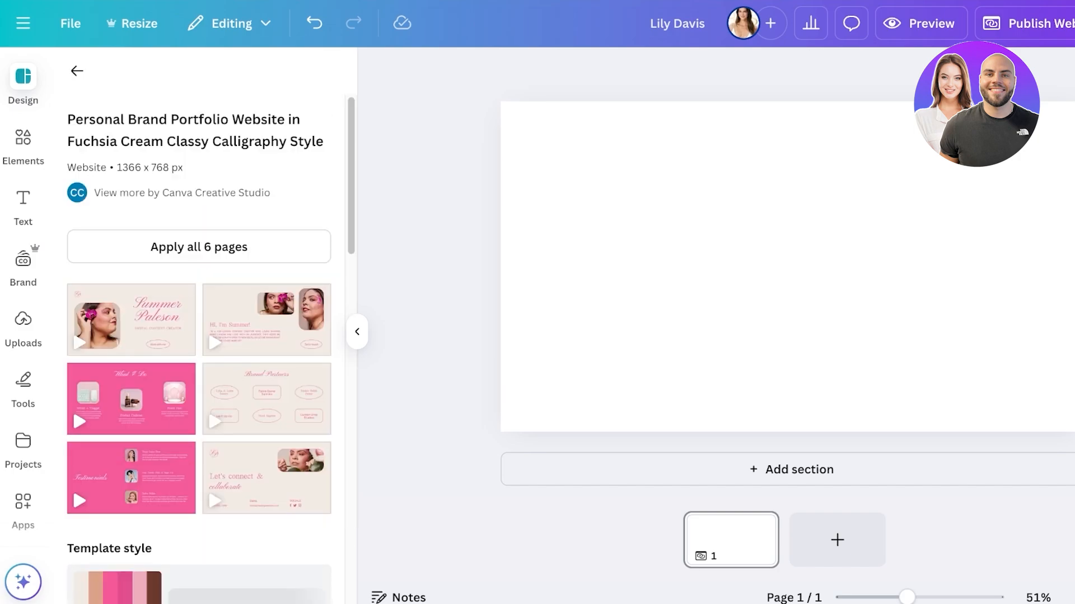
{"action": "left_click", "coordinate": [199, 246]}
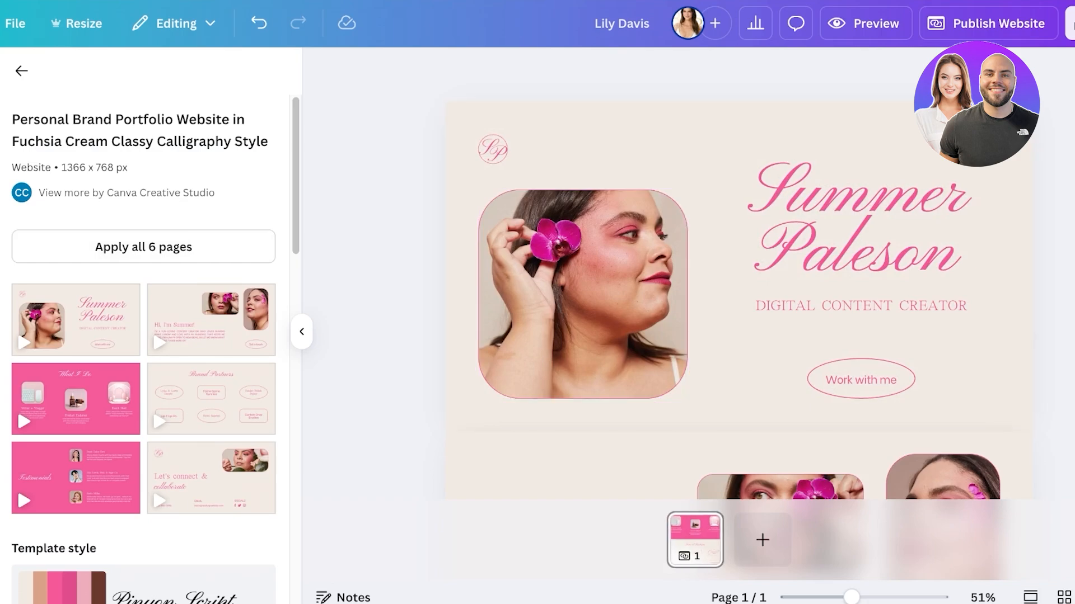
Step: Review the sections of the applied template on page 1, from the hero down to Brand Partners
{"action": "scroll", "coordinate": [739, 314], "scroll_direction": "down", "scroll_amount": 9}
{"action": "scroll", "coordinate": [739, 313], "scroll_direction": "down", "scroll_amount": 4}
{"action": "scroll", "coordinate": [739, 314], "scroll_direction": "up", "scroll_amount": 12}
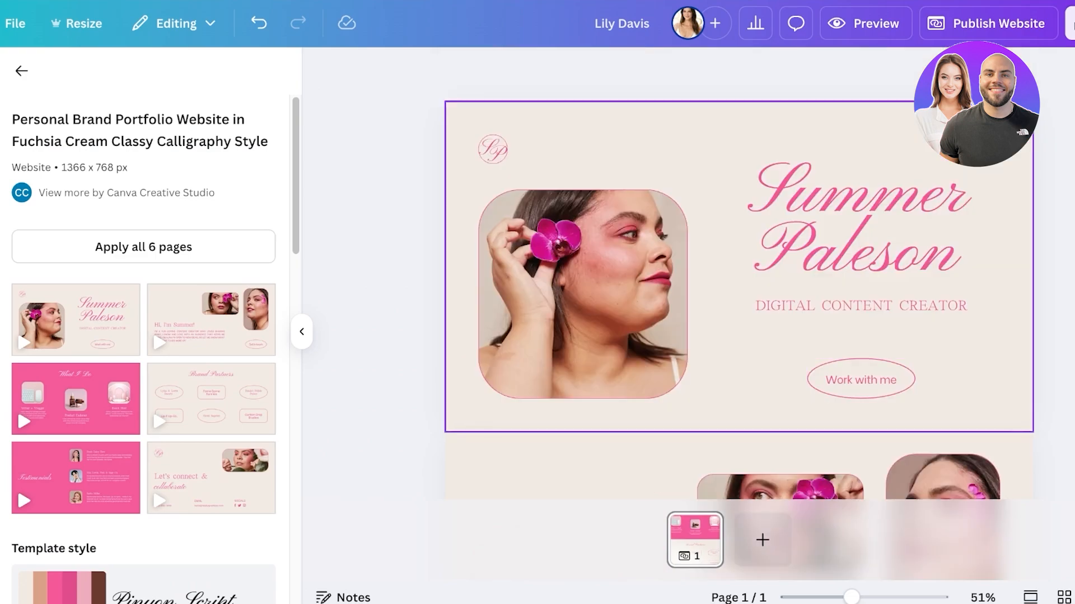
{"action": "left_click", "coordinate": [695, 540]}
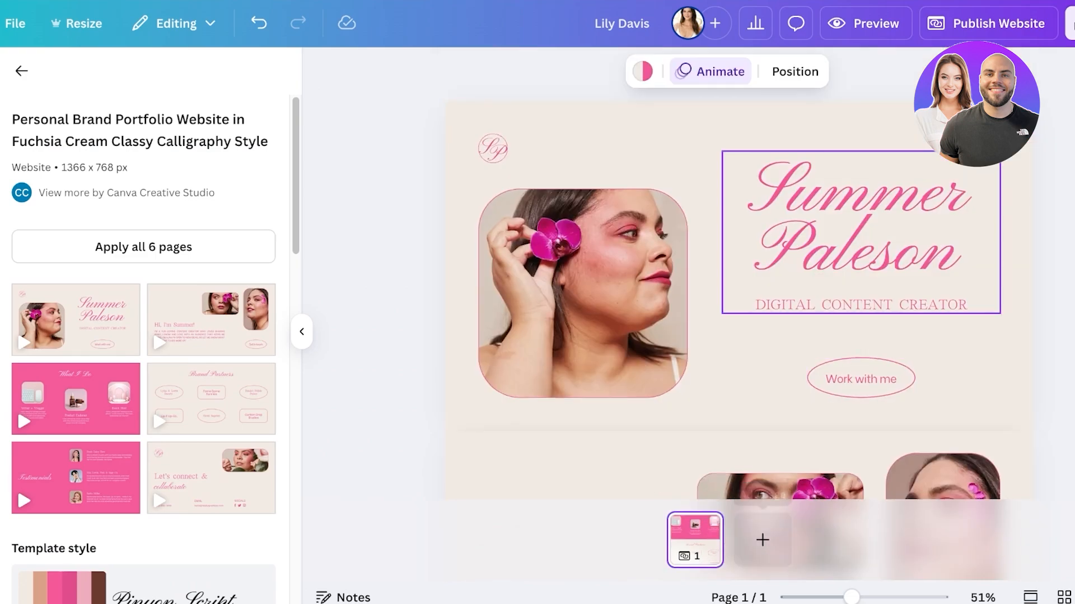
{"action": "scroll", "coordinate": [739, 314], "scroll_direction": "down", "scroll_amount": 8}
{"action": "scroll", "coordinate": [739, 314], "scroll_direction": "down", "scroll_amount": 4}
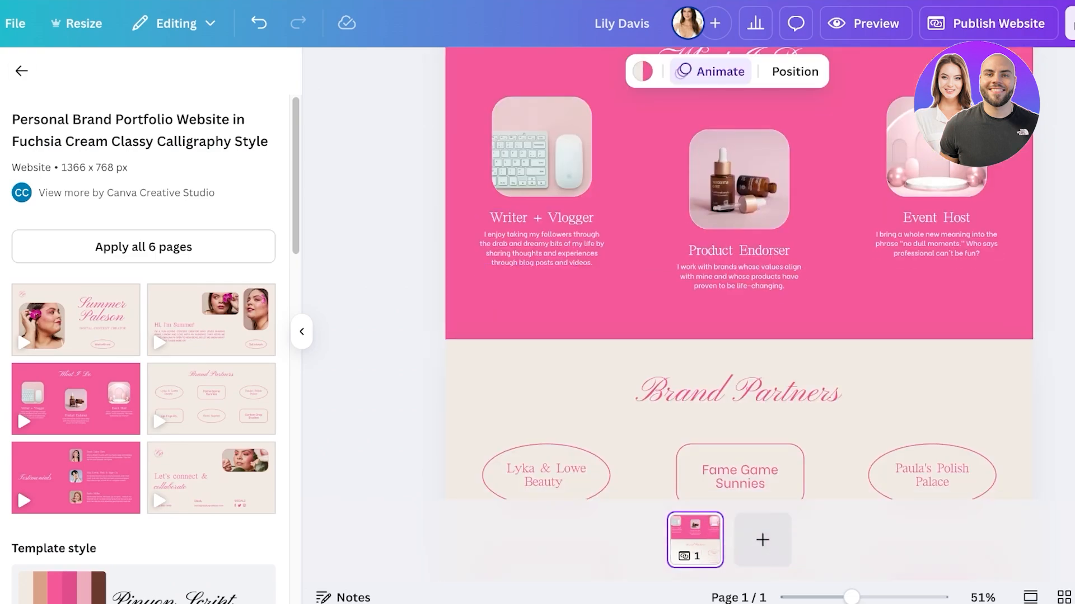
Step: Leave the template details, add a blank second page to the website and return to page 1
{"action": "left_click", "coordinate": [22, 70]}
{"action": "left_click", "coordinate": [762, 540]}
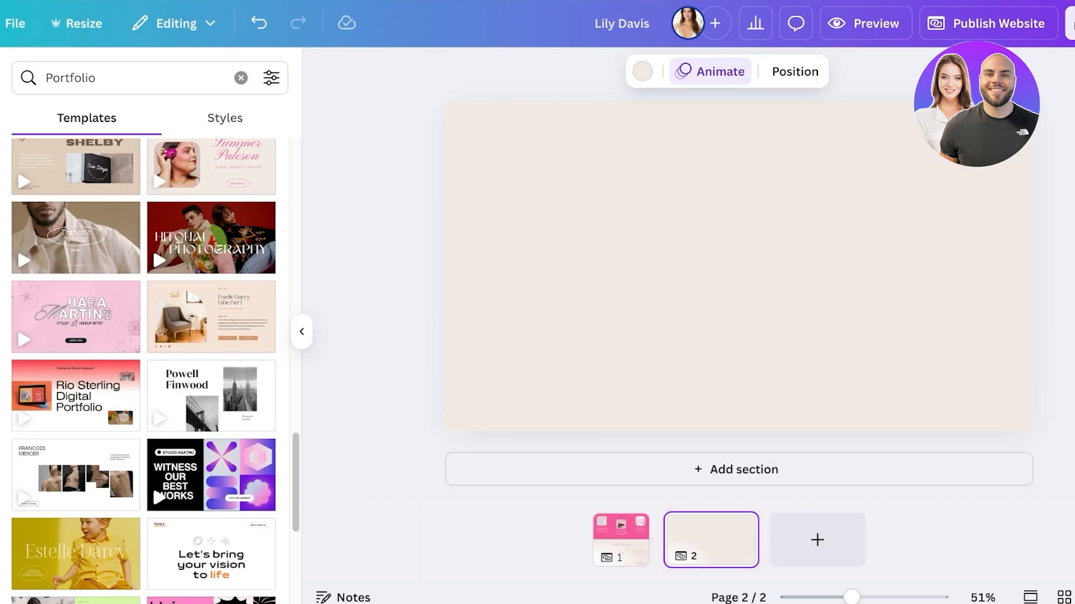
{"action": "left_click", "coordinate": [621, 540]}
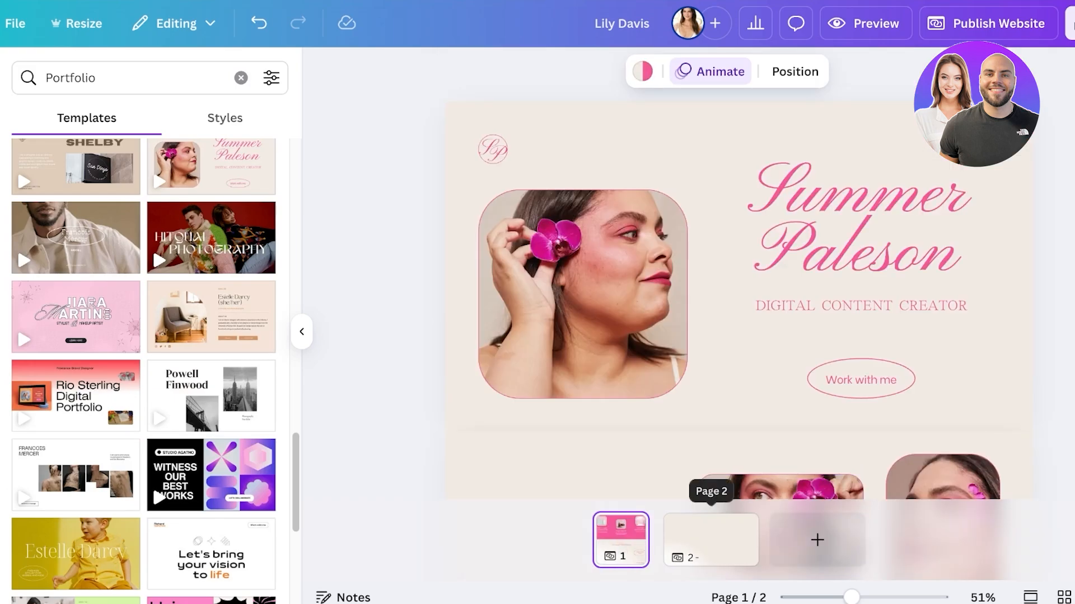
Step: Delete the blank second page from the website
{"action": "left_click", "coordinate": [736, 526]}
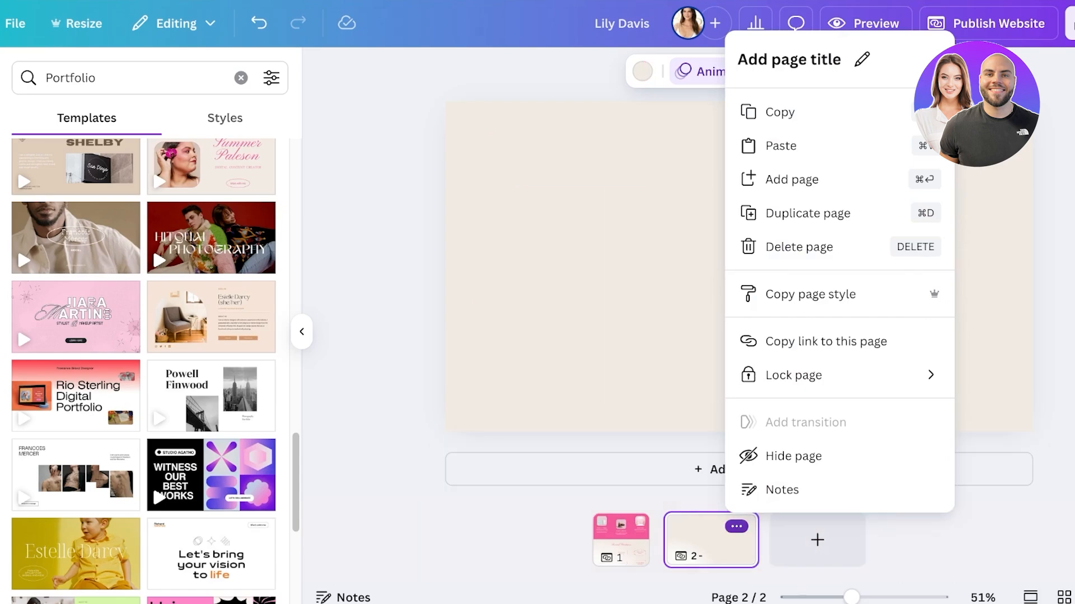
{"action": "left_click", "coordinate": [736, 527]}
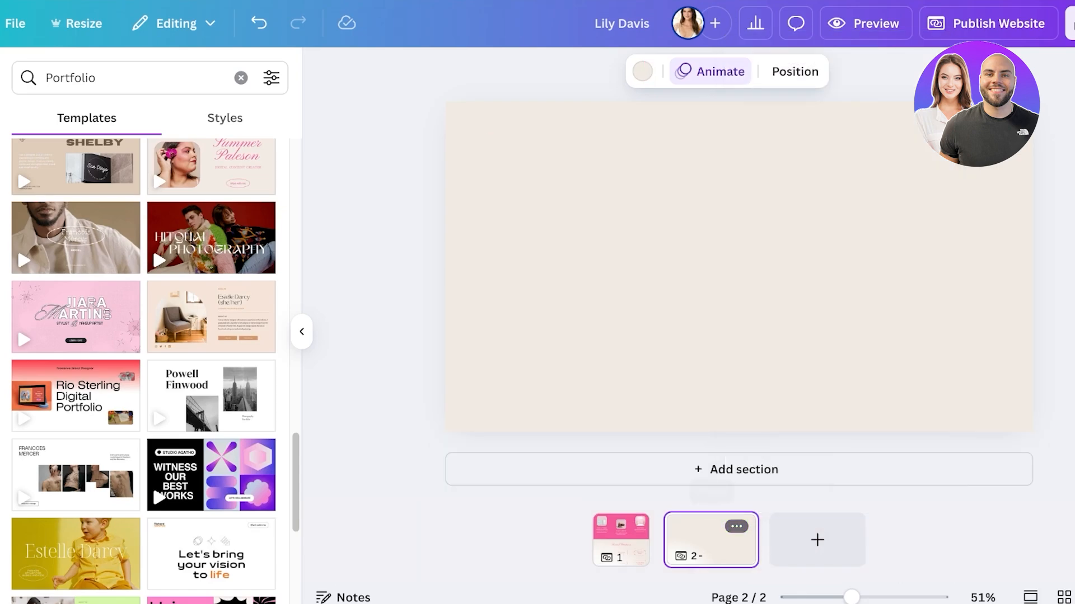
{"action": "left_click", "coordinate": [736, 526]}
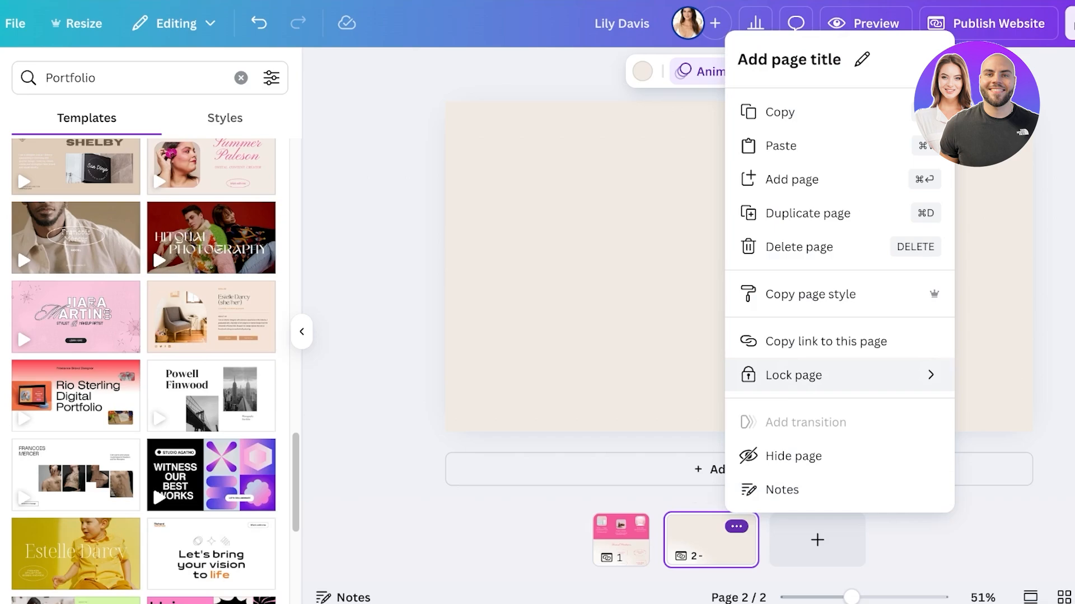
{"action": "mouse_move", "coordinate": [811, 375]}
{"action": "left_click", "coordinate": [799, 247]}
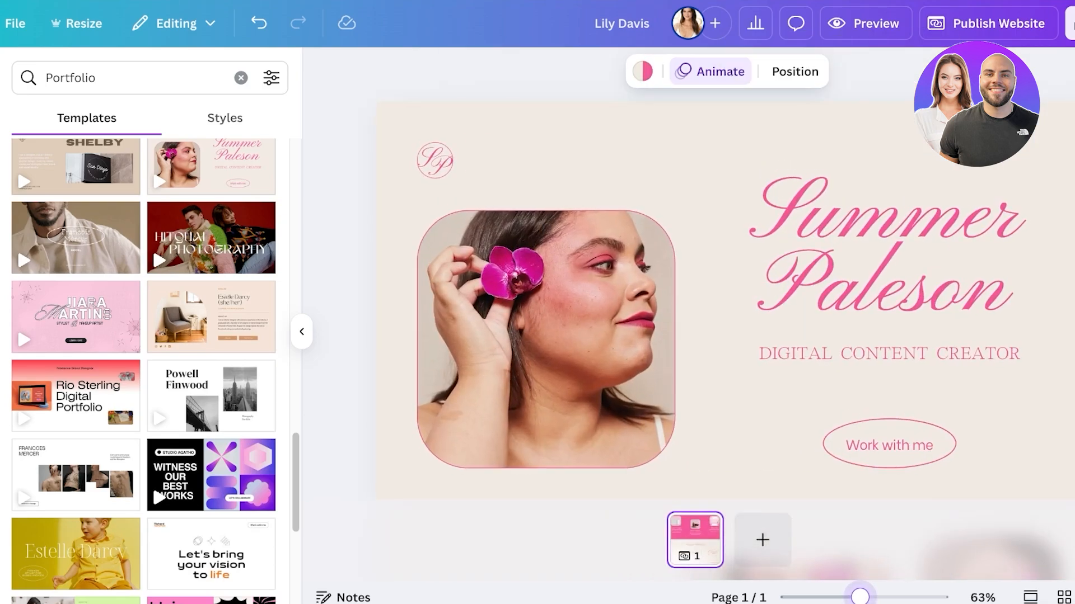
Step: Replace the large script name in the hero section with the portfolio owner's full name
{"action": "left_click", "coordinate": [891, 255]}
{"action": "double_click", "coordinate": [892, 255]}
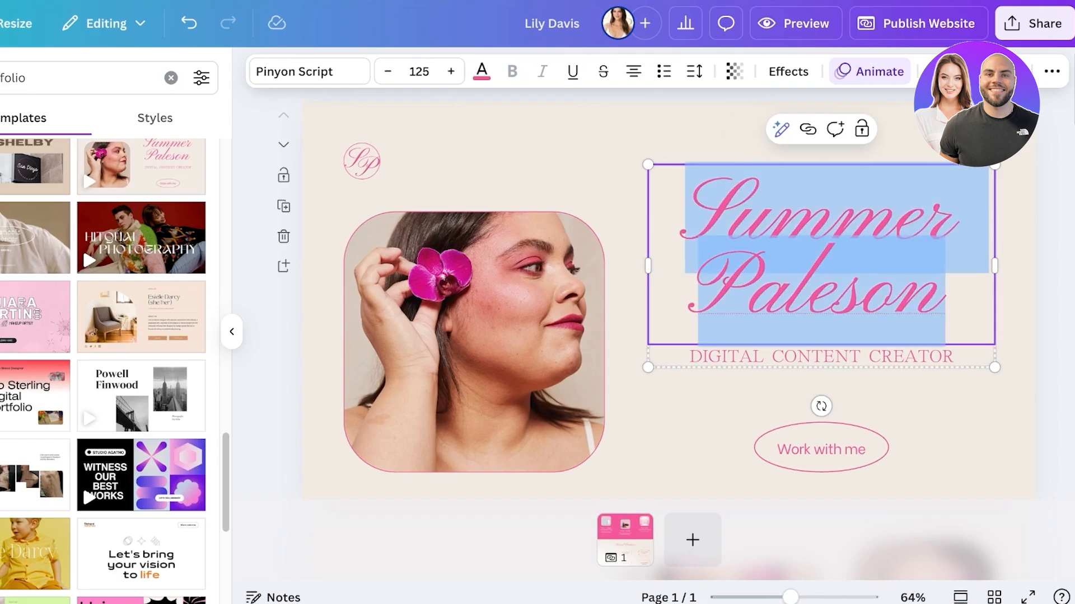
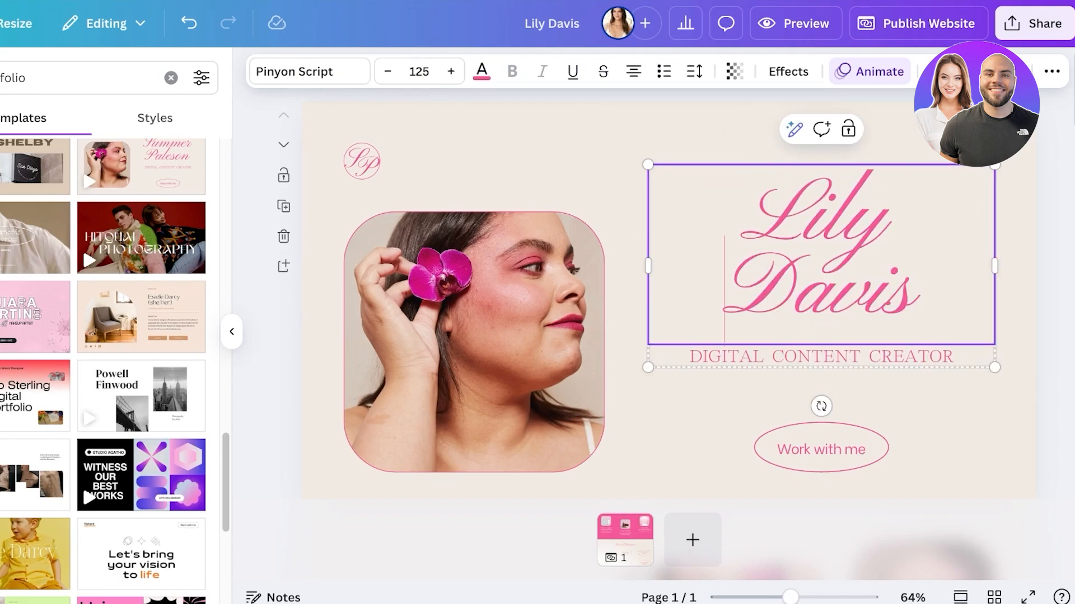
{"action": "double_click", "coordinate": [752, 286]}
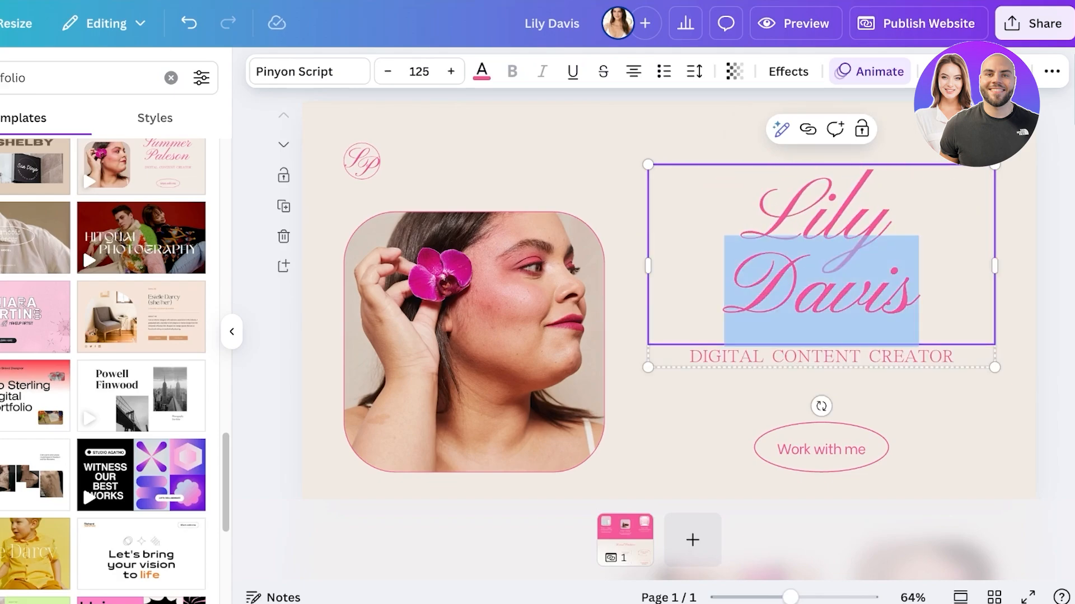
Step: Change the line under the hero name to MAKEUP ARTIST
{"action": "double_click", "coordinate": [822, 357]}
{"action": "type", "text": "A"}
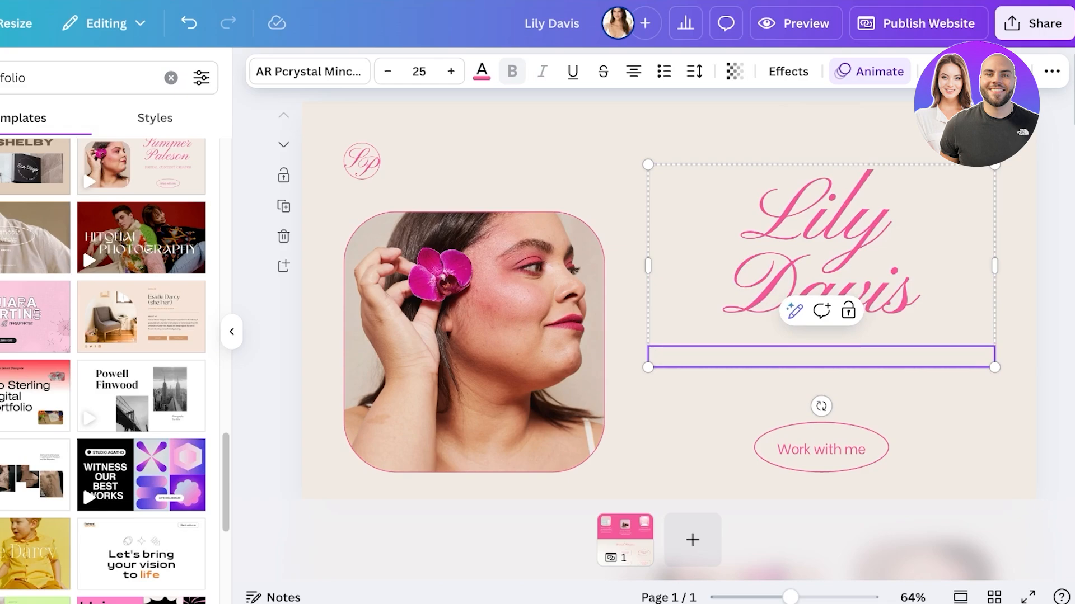
{"action": "type", "text": "AKEUP ARTITST"}
{"action": "key", "text": "BackSpace"}
{"action": "key", "text": "BackSpace"}
{"action": "key", "text": "BackSpace"}
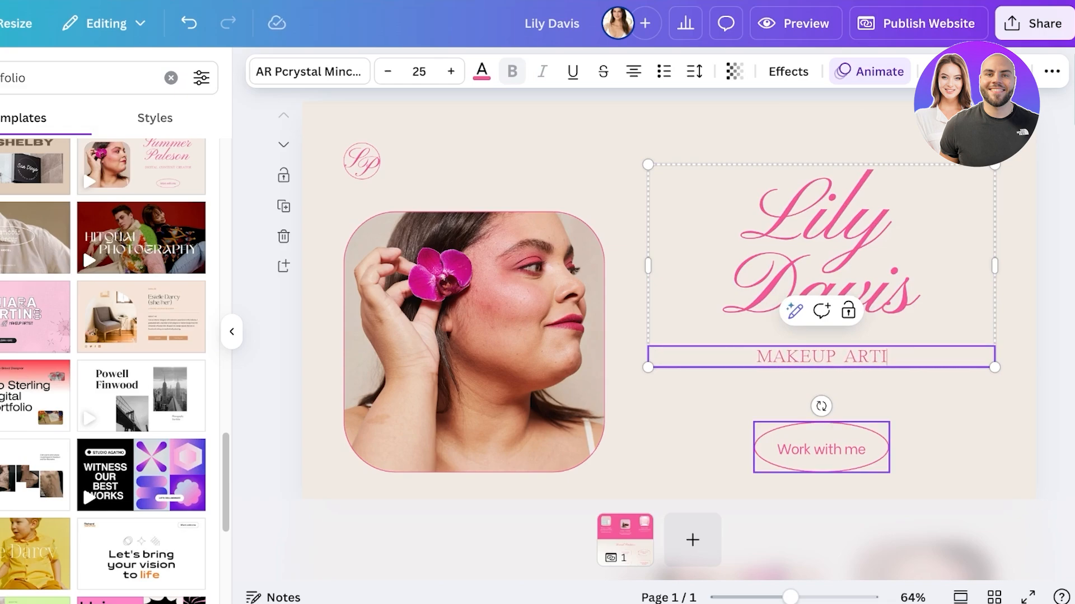
{"action": "type", "text": "ST"}
Step: Change the label of the oval hero button to Services
{"action": "left_click", "coordinate": [826, 449]}
{"action": "triple_click", "coordinate": [826, 450]}
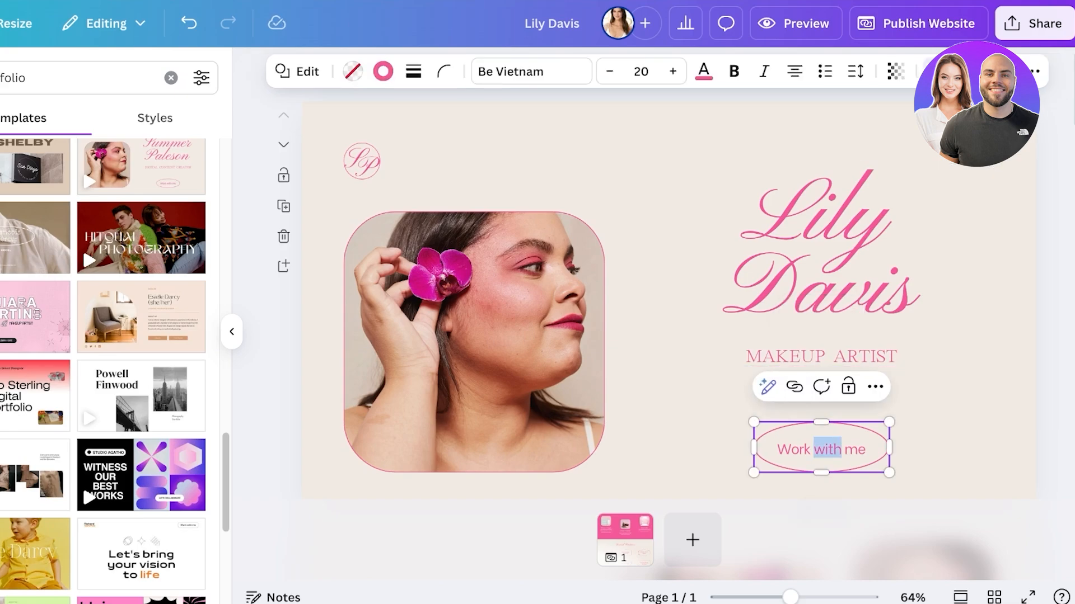
{"action": "left_click", "coordinate": [940, 414]}
{"action": "left_click", "coordinate": [823, 449]}
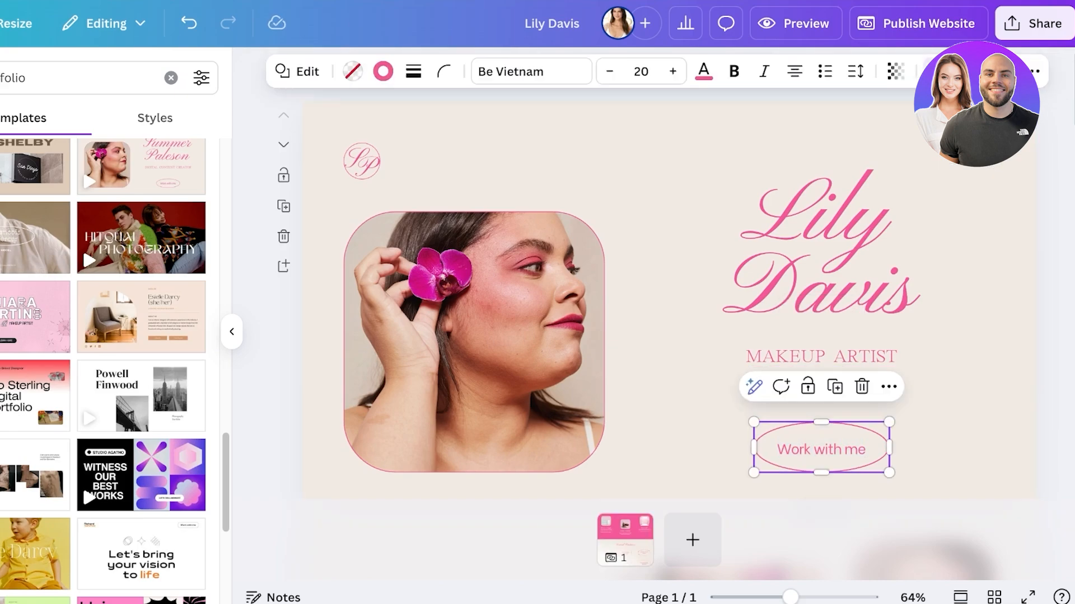
{"action": "triple_click", "coordinate": [823, 450]}
{"action": "type", "text": "Services"}
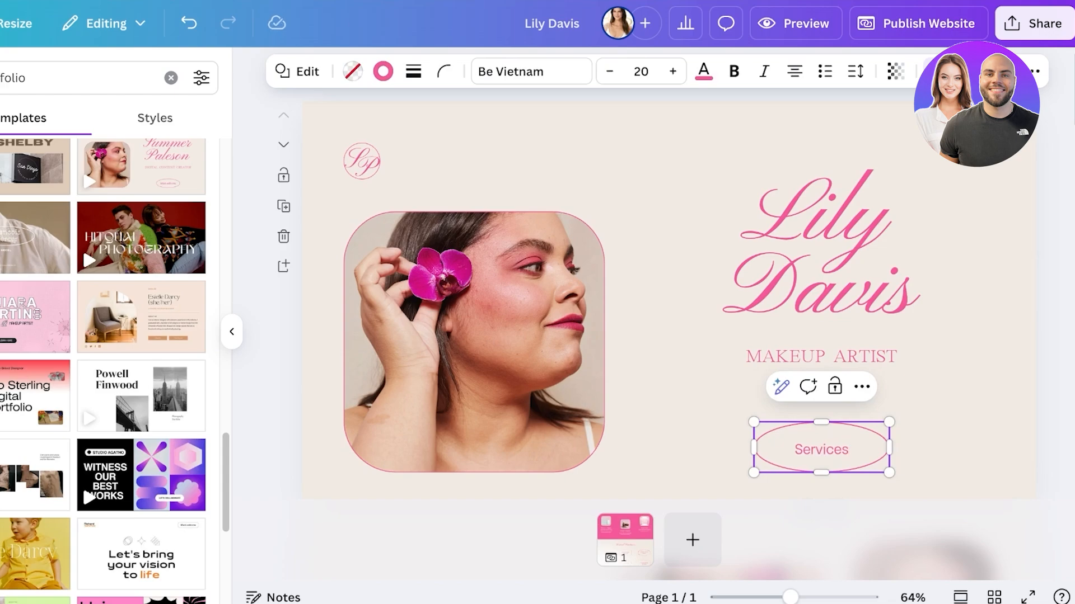
Step: Add a blank second page and insert a Title text box on it in the Pinyon Script font
{"action": "left_click", "coordinate": [693, 540]}
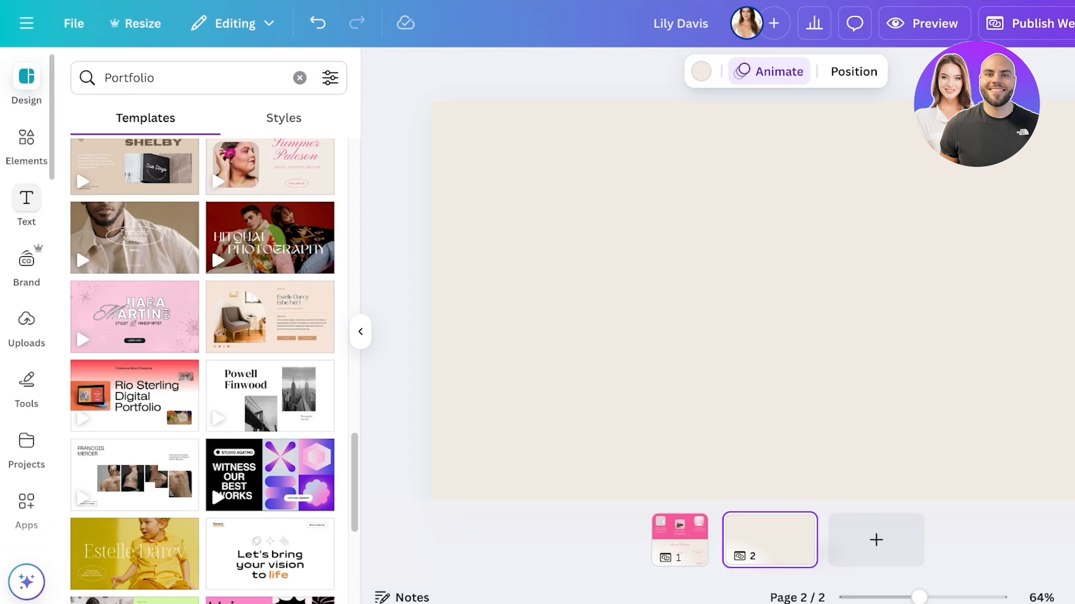
{"action": "left_click", "coordinate": [26, 146]}
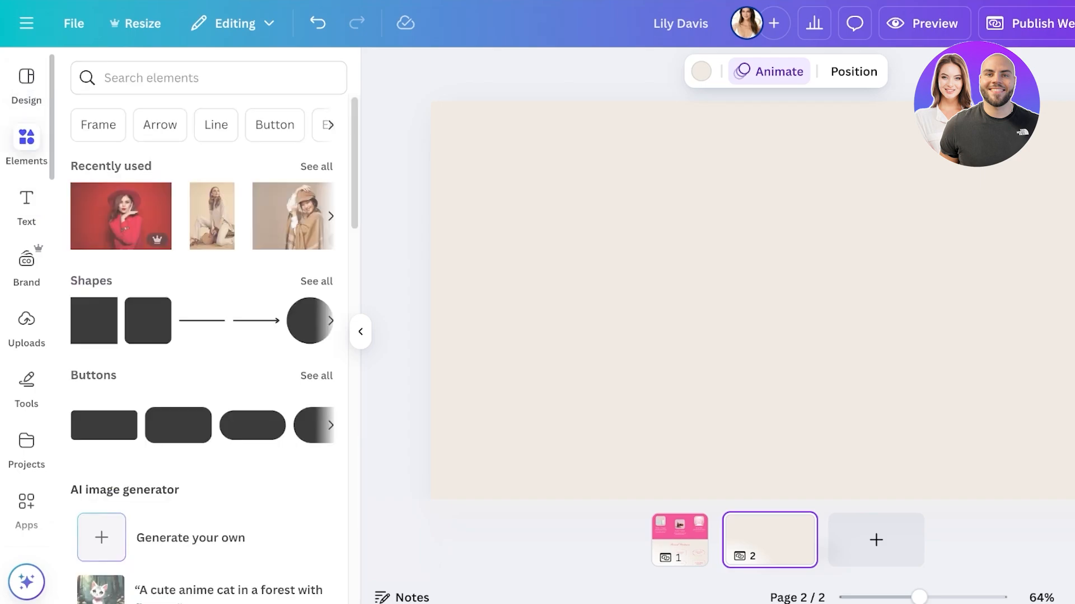
{"action": "left_click", "coordinate": [26, 207]}
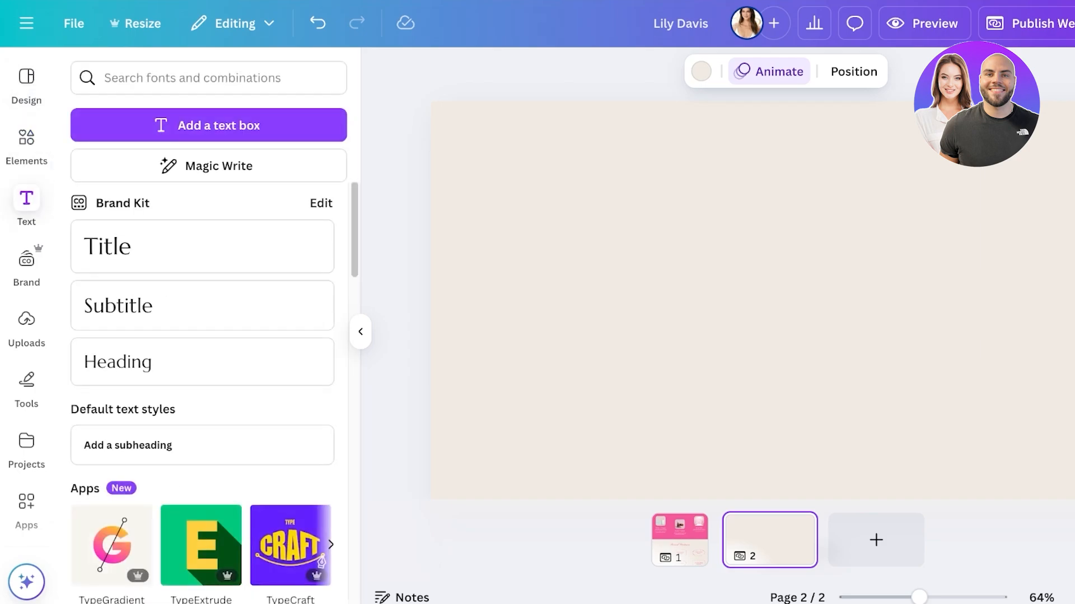
{"action": "left_click", "coordinate": [201, 246]}
{"action": "left_click", "coordinate": [437, 72]}
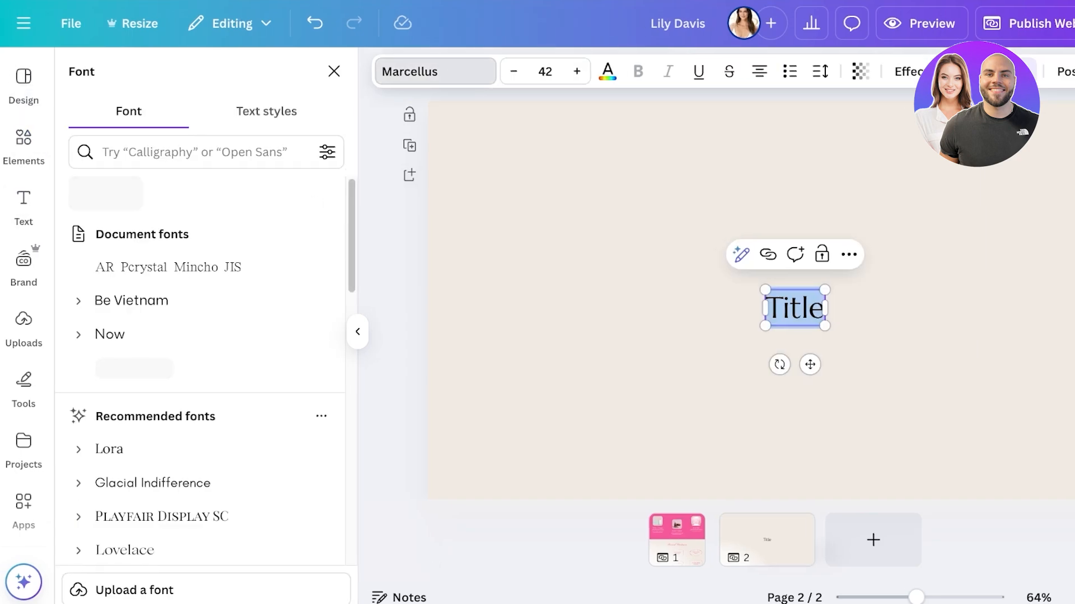
{"action": "left_click", "coordinate": [437, 72]}
{"action": "left_click", "coordinate": [437, 72]}
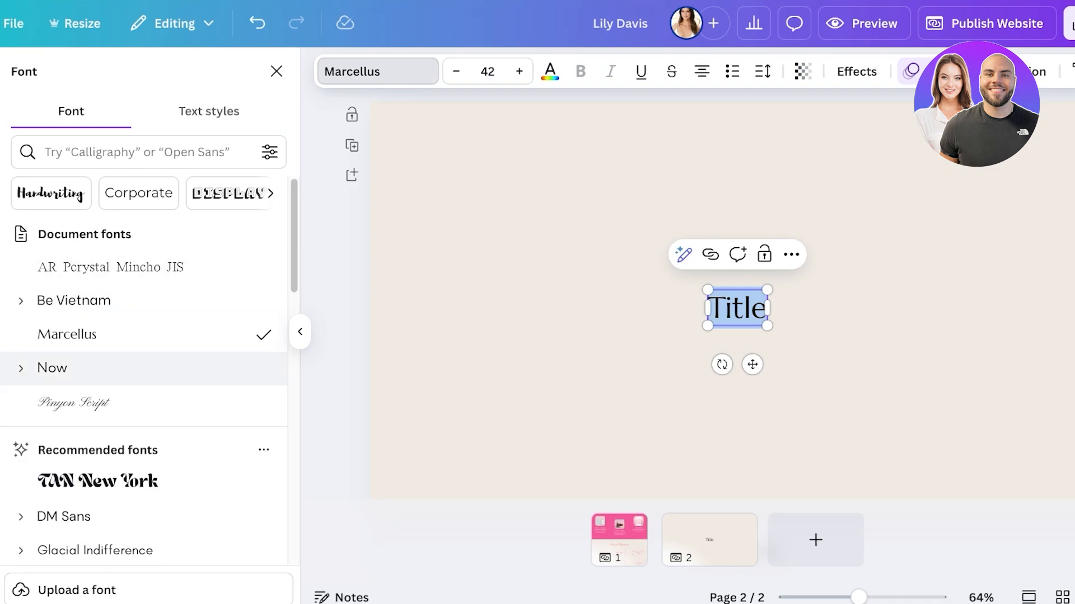
{"action": "left_click", "coordinate": [112, 403]}
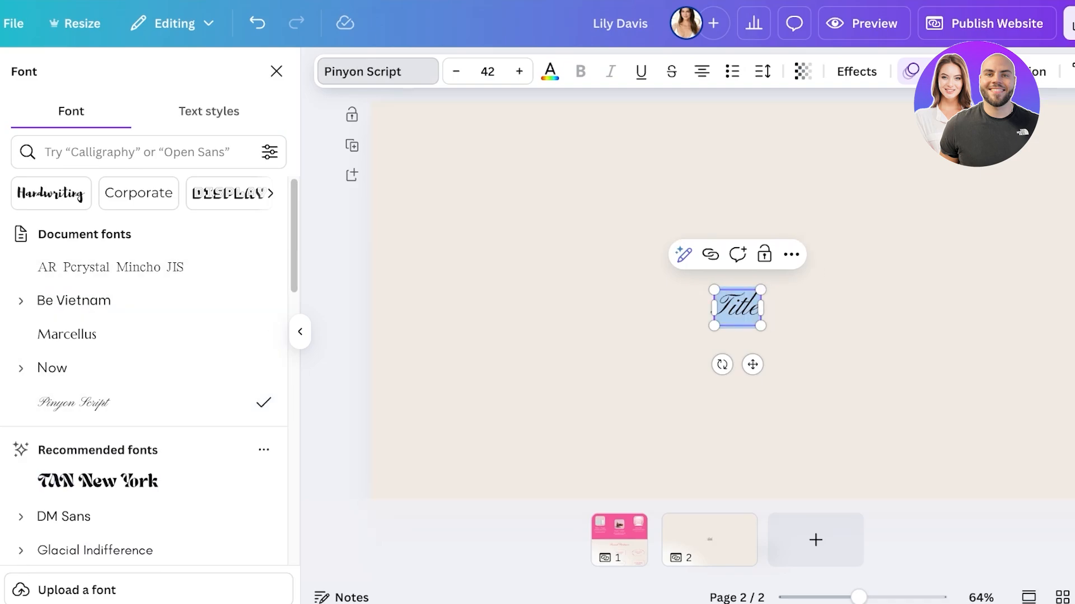
Step: Enter "Services I Provide" as the title and move it to the upper-left corner of page 2
{"action": "type", "text": "Services"}
{"action": "key", "text": "BackSpace"}
{"action": "type", "text": "s I Proide"}
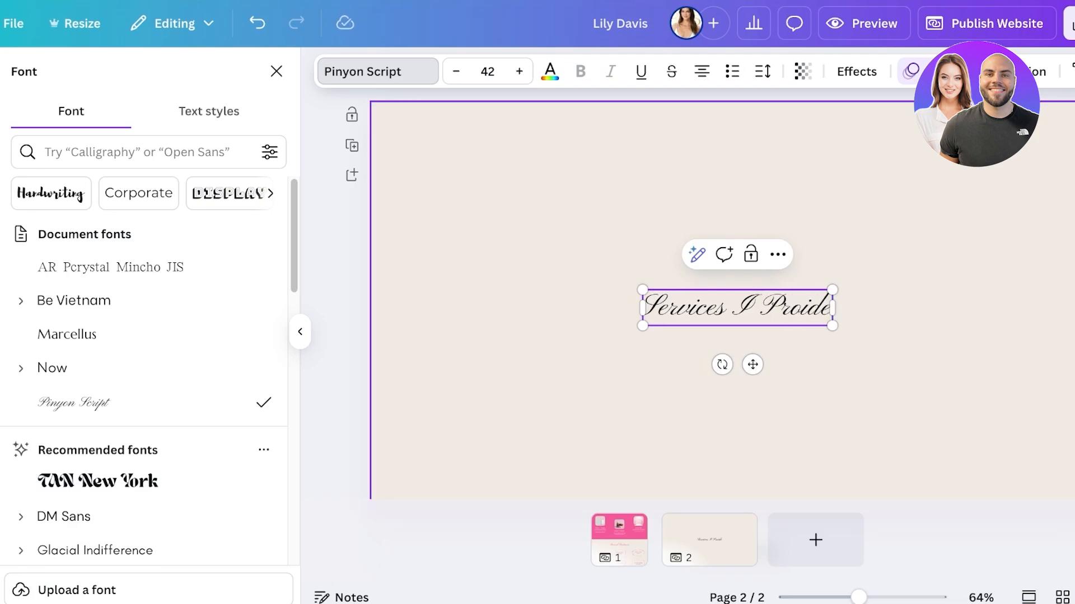
{"action": "key", "text": "BackSpace"}
{"action": "key", "text": "BackSpace"}
{"action": "key", "text": "BackSpace"}
{"action": "type", "text": "vide"}
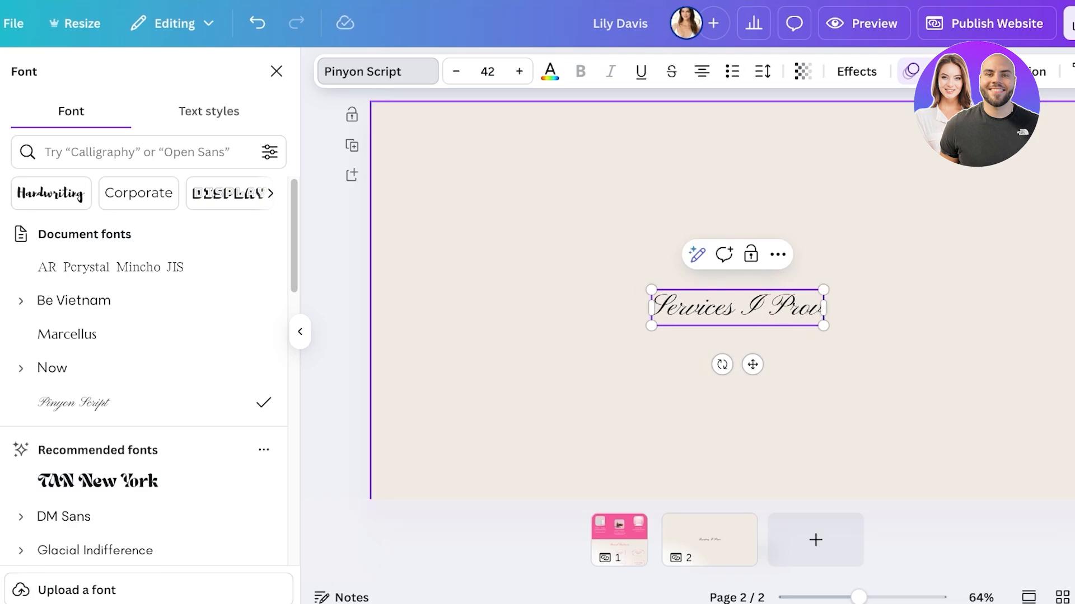
{"action": "left_click", "coordinate": [737, 409]}
{"action": "left_click_drag", "start_coordinate": [736, 307], "coordinate": [512, 142]}
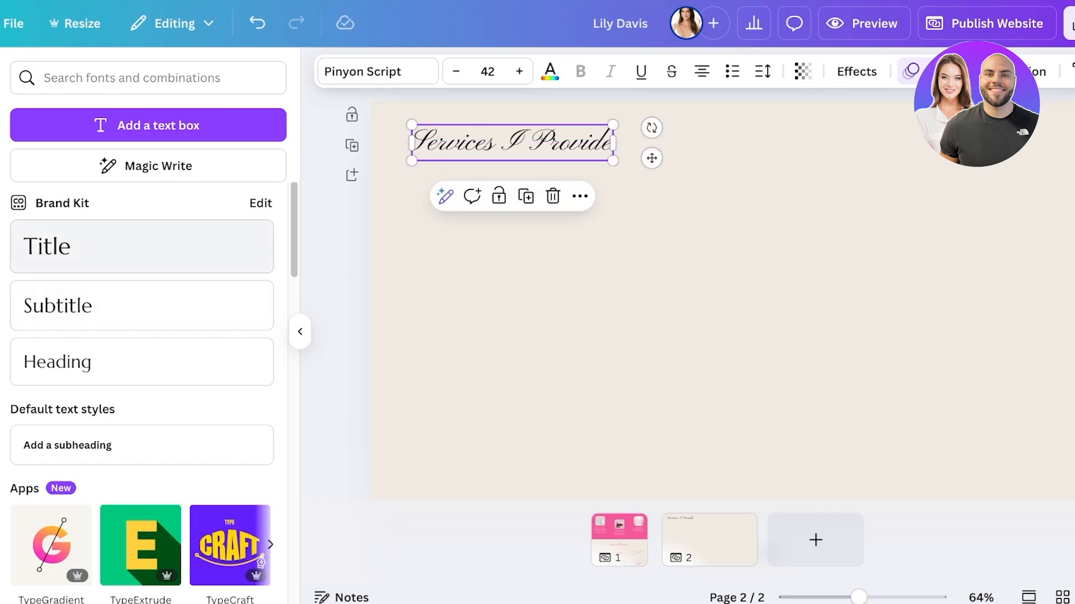
Step: Add a subtitle below the page 2 title, set in AR Pcrystal Mincho JIS and reading "Bridal Makeup"
{"action": "left_click", "coordinate": [58, 306]}
{"action": "key", "text": "Escape"}
{"action": "left_click_drag", "start_coordinate": [512, 176], "coordinate": [519, 216]}
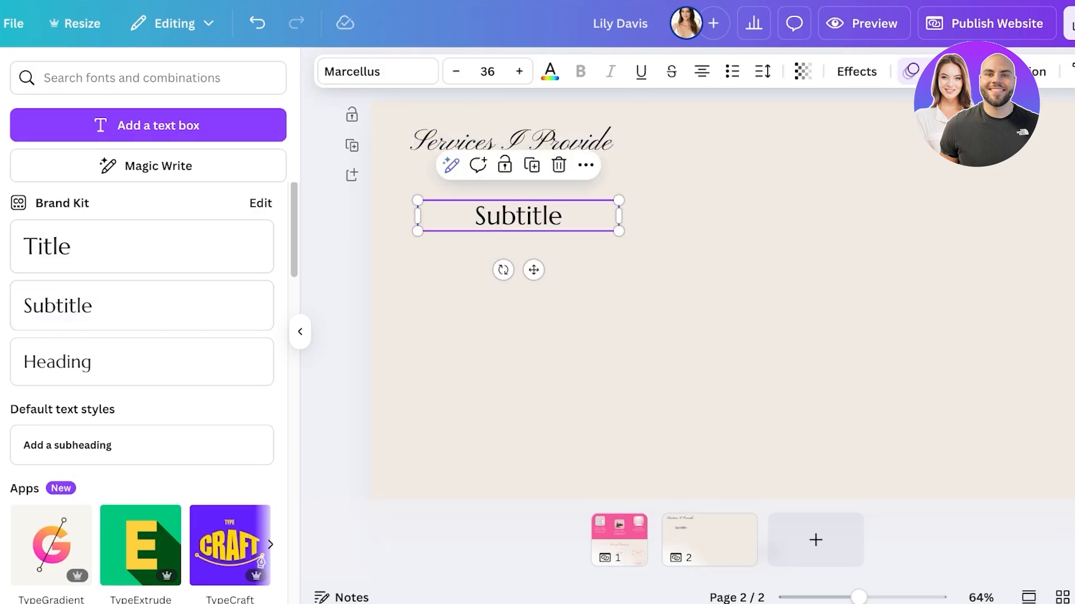
{"action": "double_click", "coordinate": [518, 215]}
{"action": "left_click", "coordinate": [378, 72]}
{"action": "left_click", "coordinate": [74, 301]}
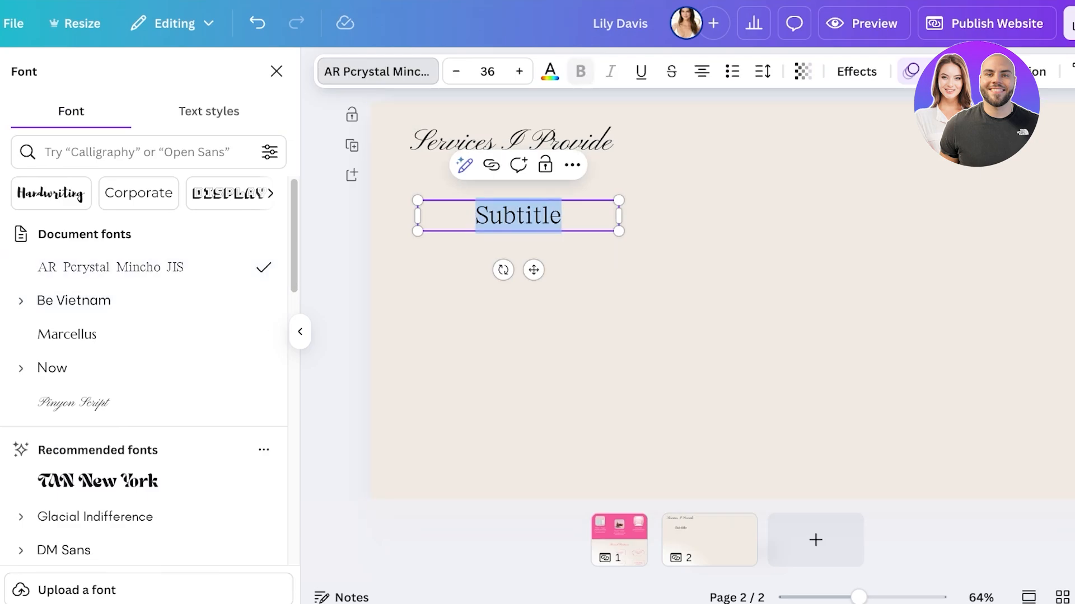
{"action": "type", "text": "A"}
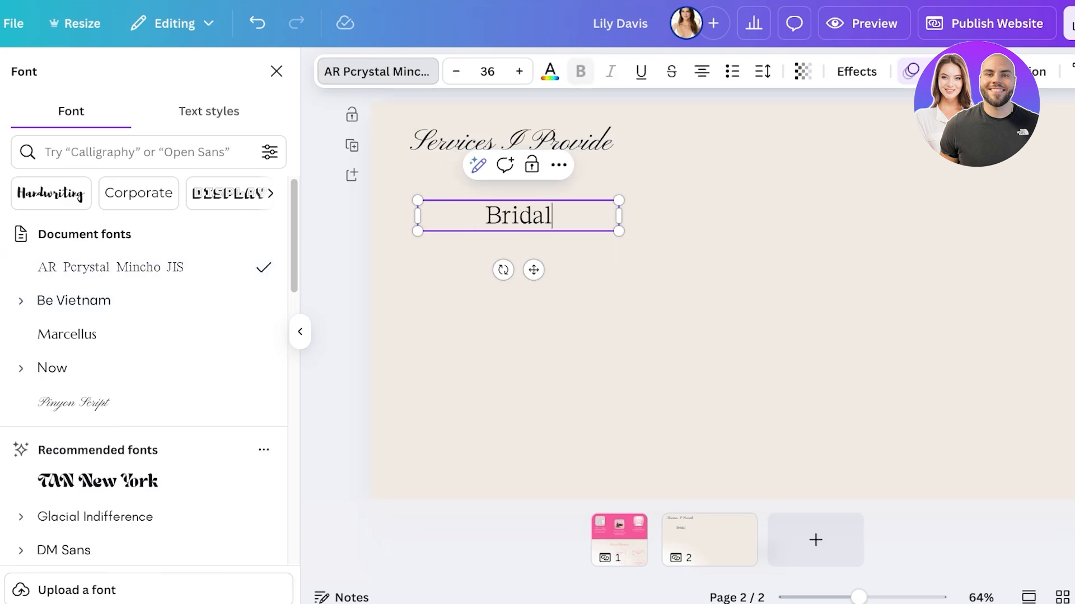
{"action": "type", "text": "p"}
{"action": "key", "text": "Return"}
{"action": "key", "text": "BackSpace"}
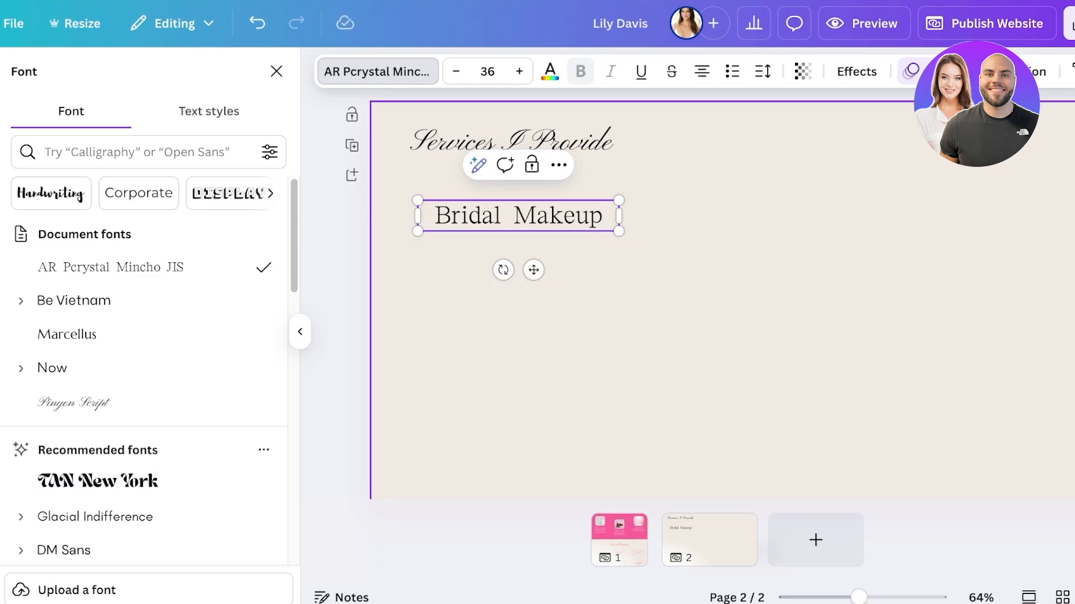
{"action": "left_click", "coordinate": [565, 314]}
Step: Duplicate the Bridal Makeup subtitle, place the copy to its right and change its text to "Photoshoot Makeup"
{"action": "left_click", "coordinate": [518, 217]}
{"action": "key", "text": "ctrl+d"}
{"action": "left_click_drag", "start_coordinate": [526, 223], "coordinate": [850, 211]}
{"action": "double_click", "coordinate": [851, 211]}
{"action": "type", "text": "A"}
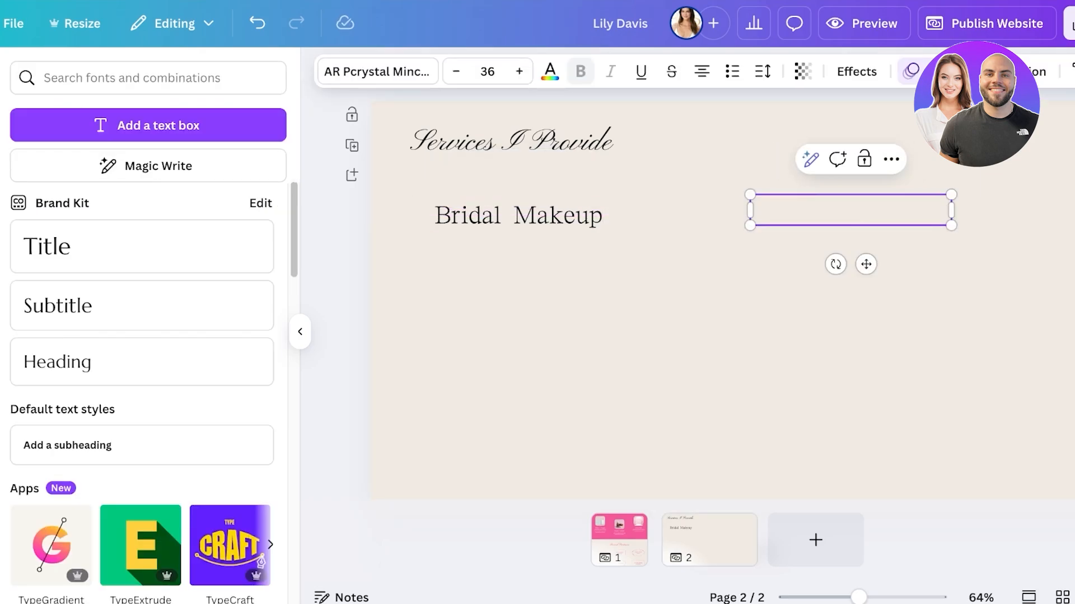
{"action": "type", "text": "Photoshoot "}
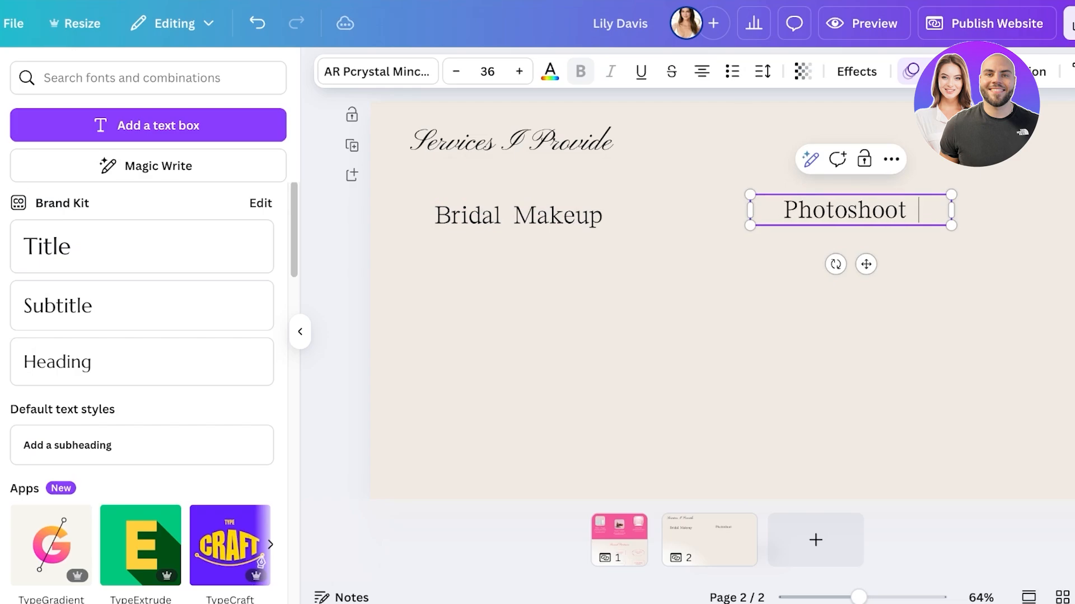
{"action": "type", "text": "Makeup"}
{"action": "left_click", "coordinate": [840, 336]}
Step: Move the Bridal Makeup and Photoshoot Makeup labels side by side to the lower part of page 2
{"action": "left_click", "coordinate": [851, 224]}
{"action": "left_click_drag", "start_coordinate": [851, 224], "coordinate": [952, 421]}
{"action": "left_click_drag", "start_coordinate": [519, 216], "coordinate": [569, 443]}
{"action": "left_click_drag", "start_coordinate": [952, 425], "coordinate": [927, 434]}
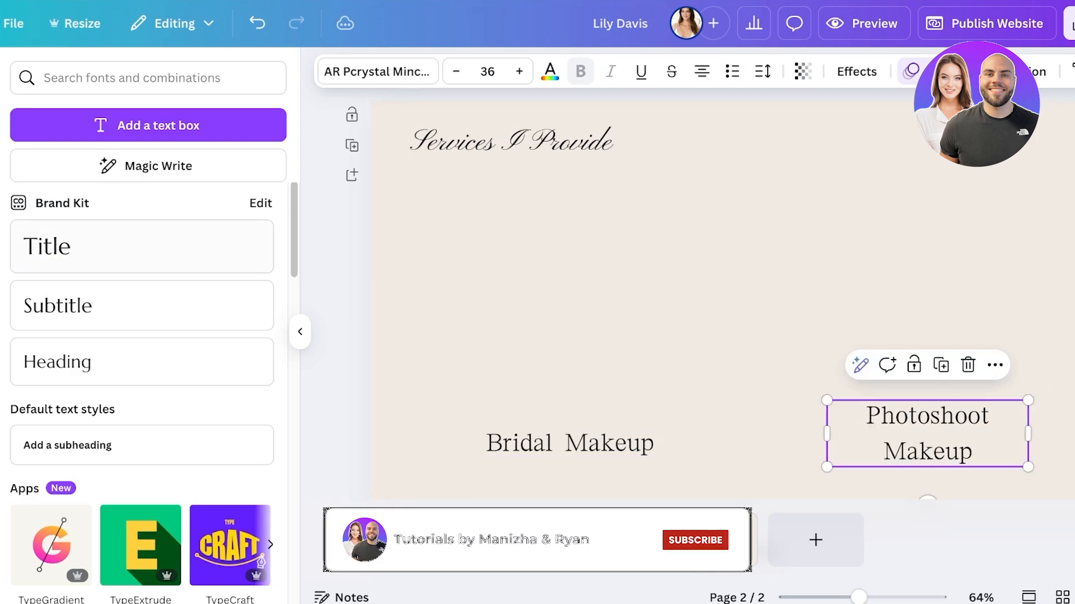
Step: Search the elements library for "bride" and limit the results to photos
{"action": "left_click", "coordinate": [1, 132]}
{"action": "left_click", "coordinate": [134, 78]}
{"action": "type", "text": "mam"}
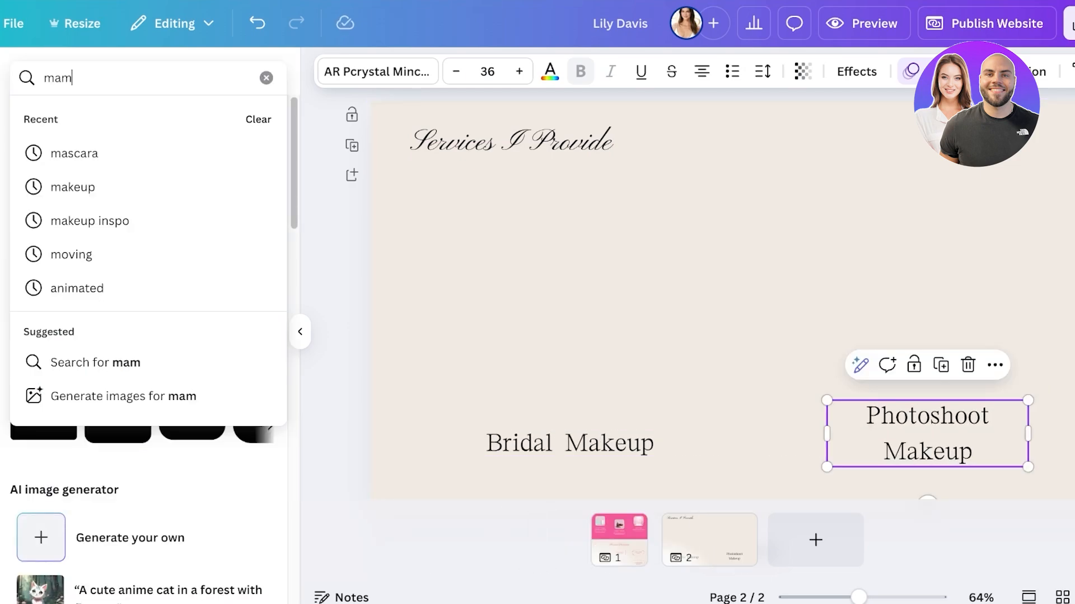
{"action": "type", "text": "ke"}
{"action": "key", "text": "BackSpace"}
{"action": "key", "text": "BackSpace"}
{"action": "key", "text": "BackSpace"}
{"action": "key", "text": "BackSpace"}
{"action": "key", "text": "BackSpace"}
{"action": "type", "text": "bride"}
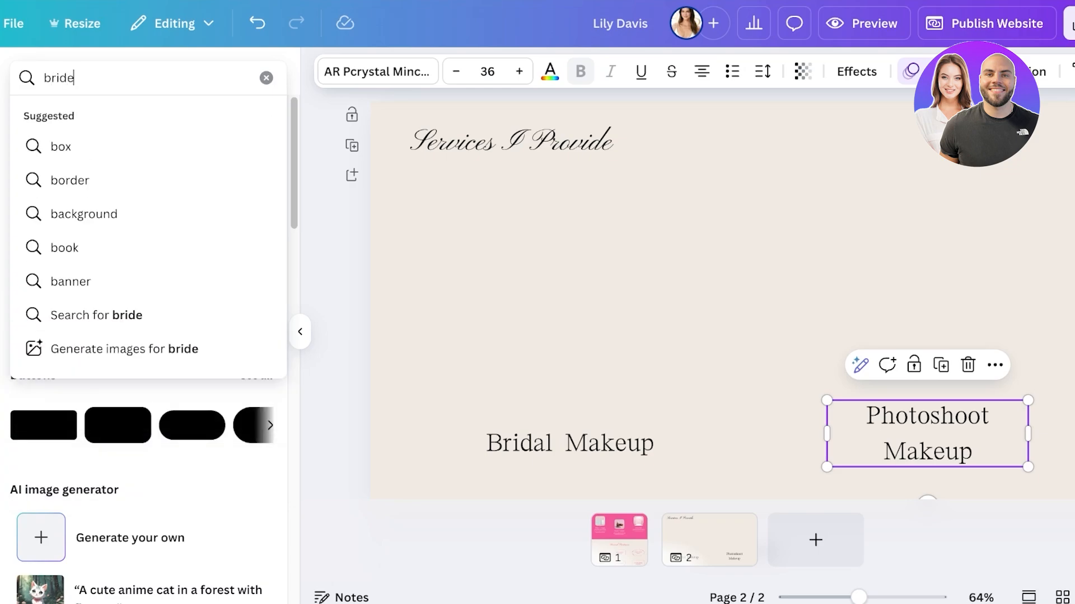
{"action": "key", "text": "Return"}
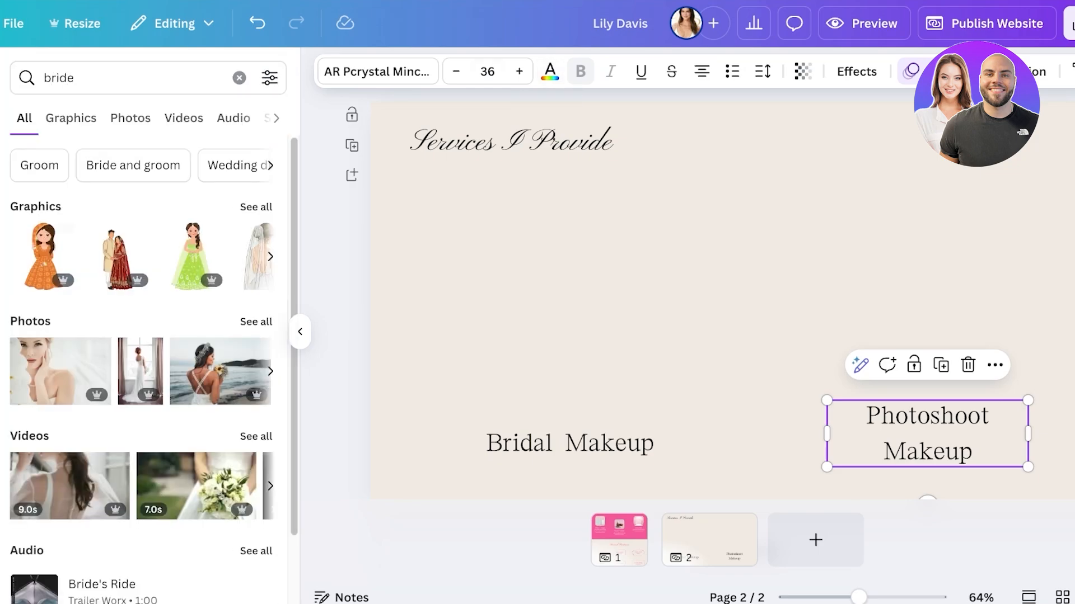
{"action": "left_click", "coordinate": [131, 118]}
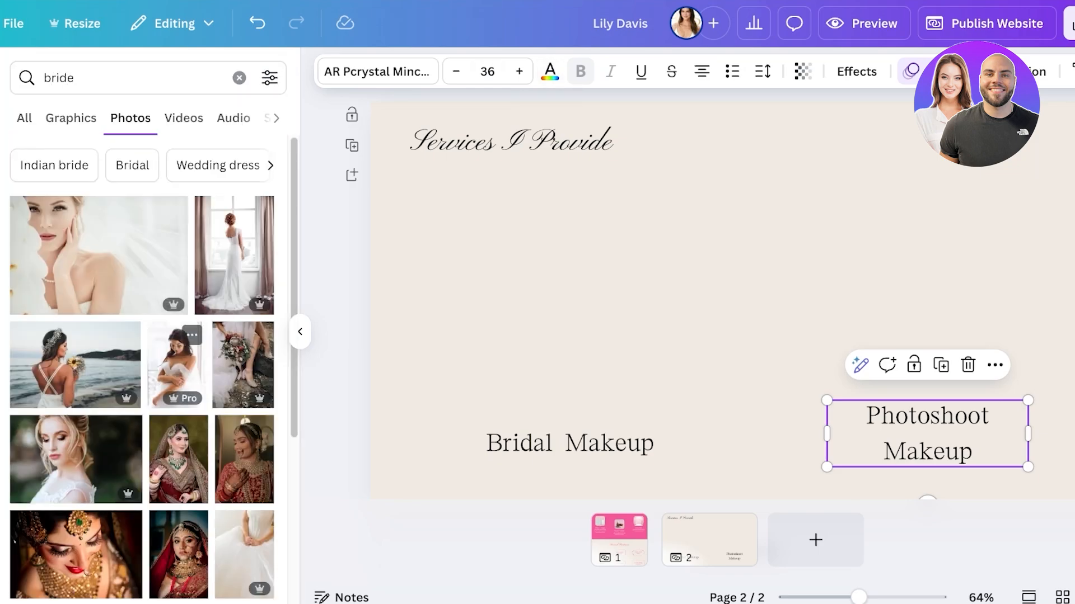
Step: Insert the photo of the blonde bride, scaled down above the Bridal Makeup label, and clear the elements search
{"action": "left_click", "coordinate": [76, 459]}
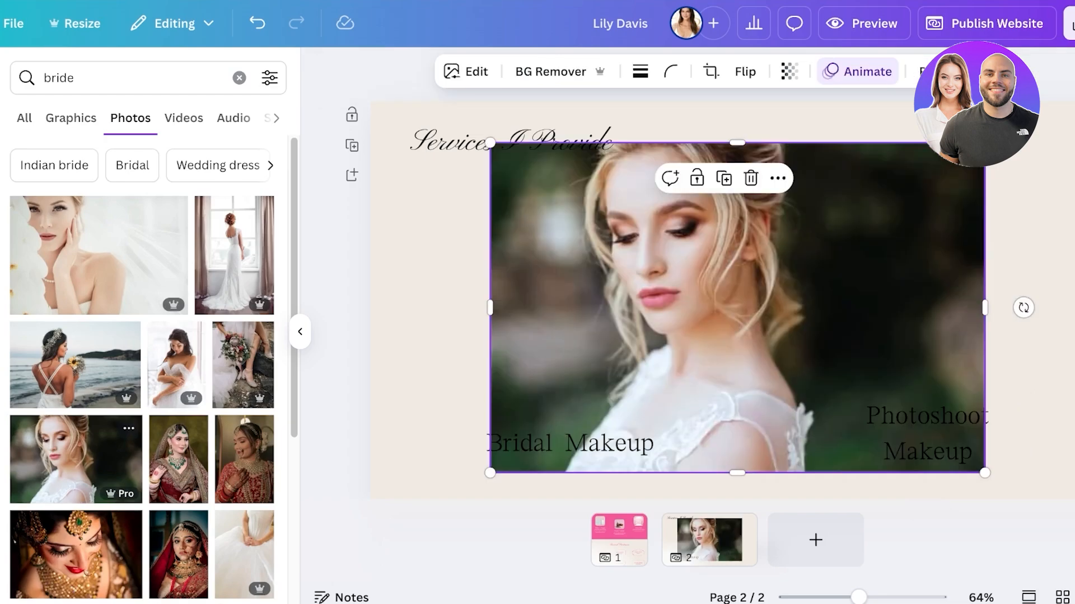
{"action": "left_click_drag", "start_coordinate": [986, 473], "coordinate": [708, 286]}
{"action": "left_click_drag", "start_coordinate": [600, 214], "coordinate": [570, 294]}
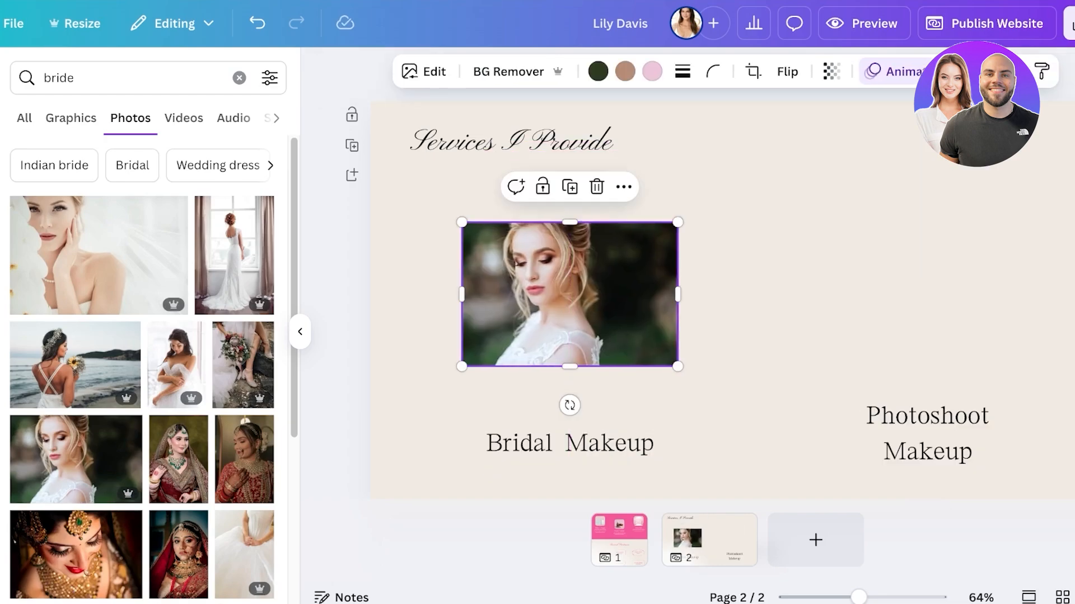
{"action": "left_click", "coordinate": [239, 77]}
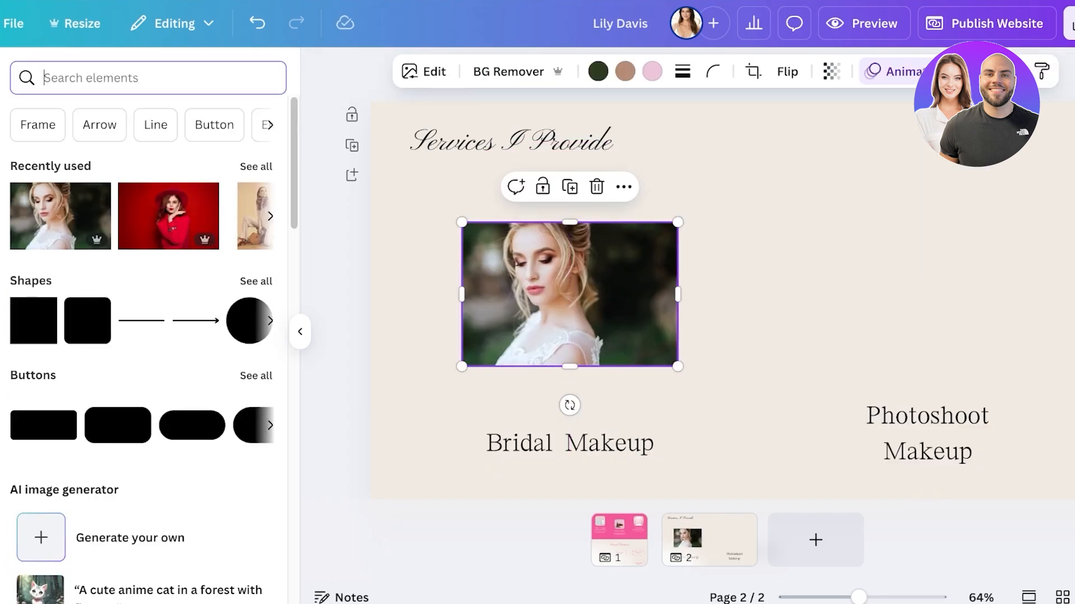
Step: Insert the recently used photo of the woman in red on page 2, cropped and scaled down above the Photoshoot Makeup label
{"action": "left_click", "coordinate": [168, 215]}
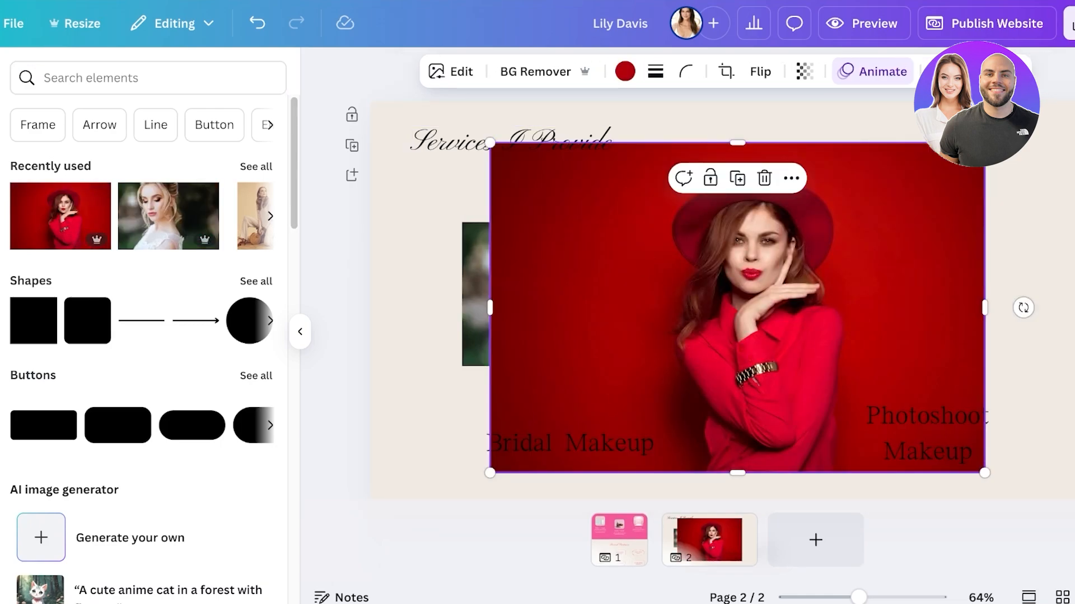
{"action": "left_click", "coordinate": [726, 71]}
{"action": "left_click", "coordinate": [726, 71]}
{"action": "left_click", "coordinate": [726, 71]}
{"action": "left_click_drag", "start_coordinate": [492, 472], "coordinate": [604, 429]}
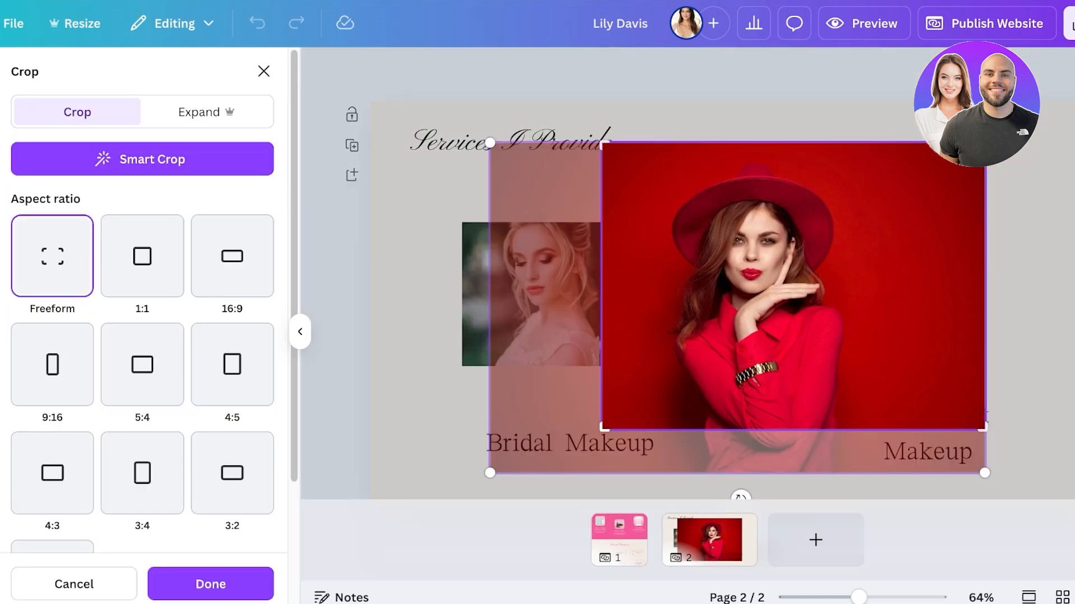
{"action": "left_click_drag", "start_coordinate": [490, 473], "coordinate": [555, 429]}
{"action": "left_click", "coordinate": [520, 400]}
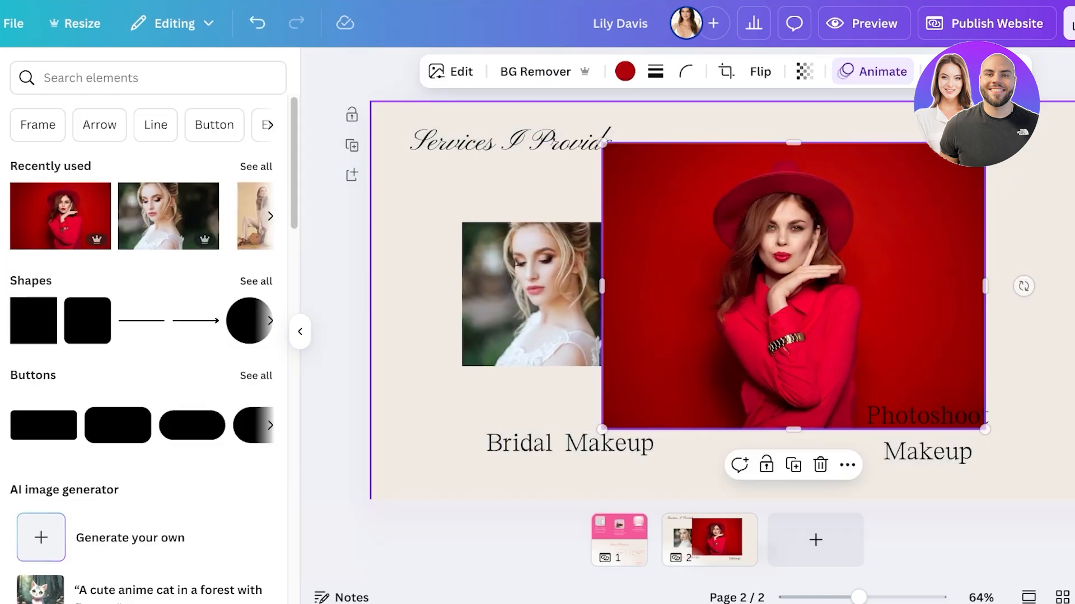
{"action": "left_click_drag", "start_coordinate": [793, 286], "coordinate": [872, 263]}
{"action": "left_click_drag", "start_coordinate": [1063, 406], "coordinate": [1031, 364]}
Step: Link the Services button on page 1 to page 2 of the document
{"action": "left_click", "coordinate": [619, 540]}
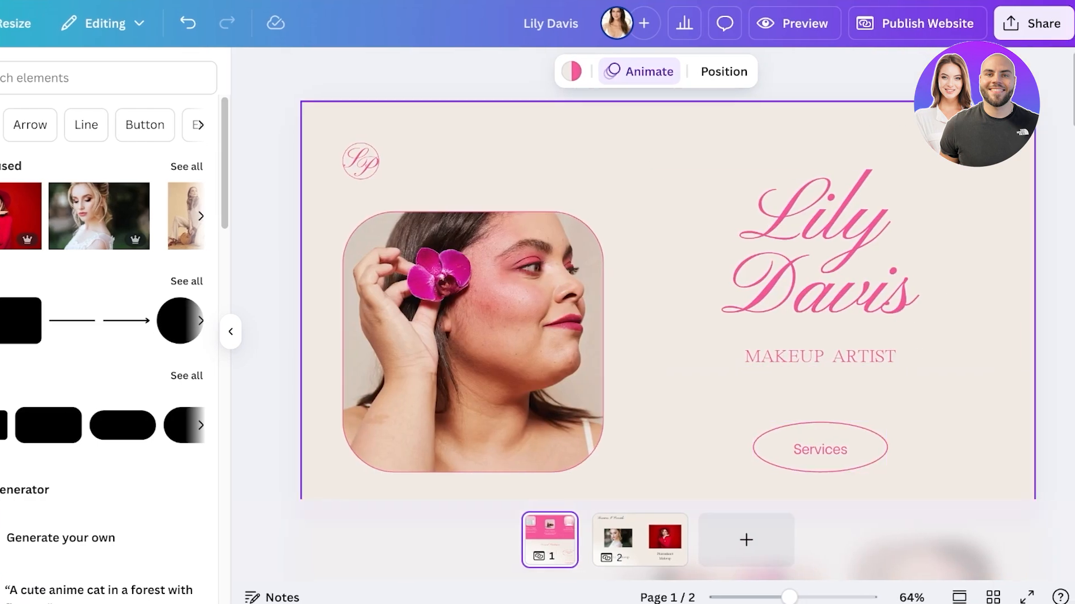
{"action": "left_click", "coordinate": [861, 437]}
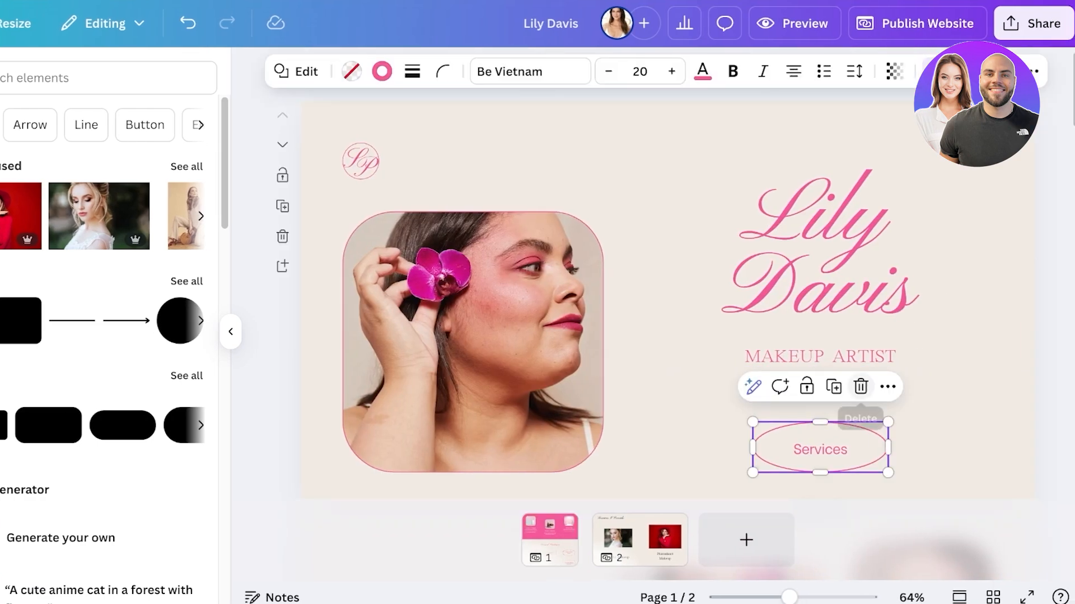
{"action": "left_click", "coordinate": [887, 387]}
{"action": "left_click", "coordinate": [902, 293]}
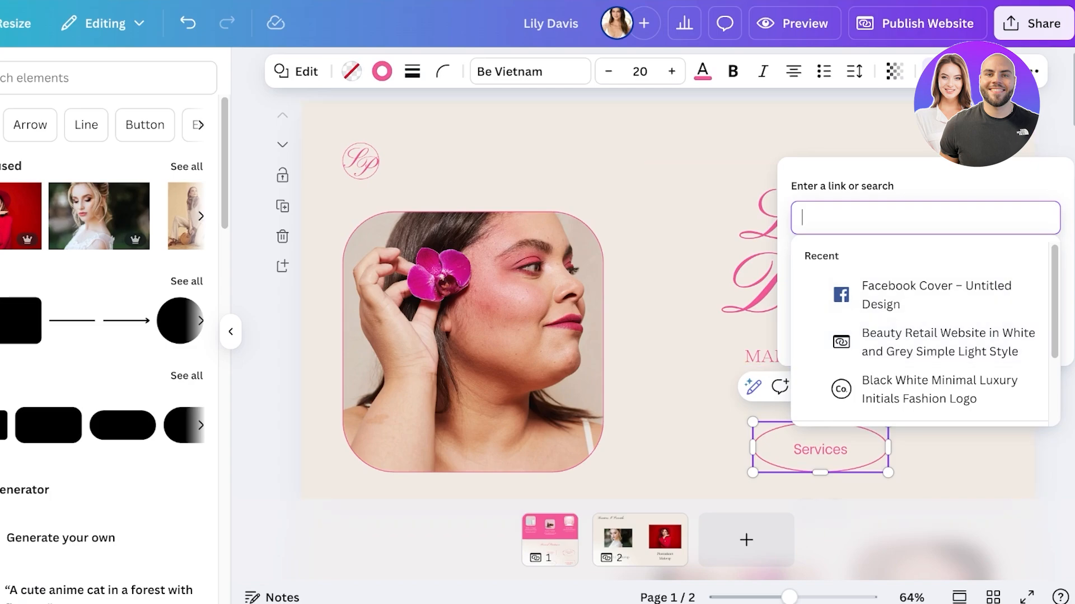
{"action": "key", "text": "Escape"}
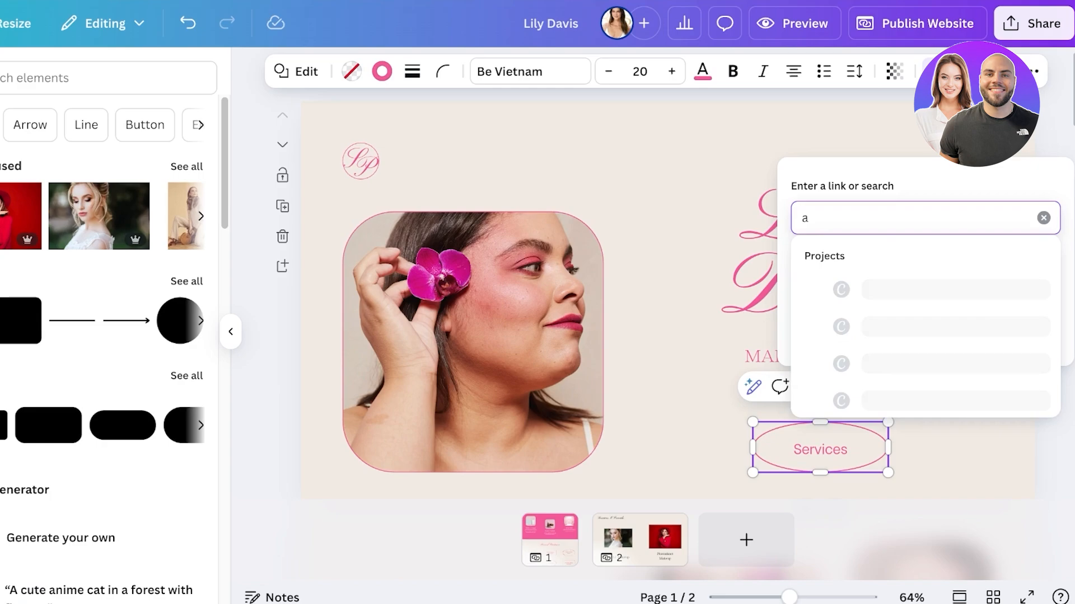
{"action": "key", "text": "BackSpace"}
{"action": "key", "text": "Down"}
{"action": "key", "text": "Down"}
{"action": "key", "text": "Down"}
{"action": "key", "text": "Down"}
{"action": "key", "text": "Down"}
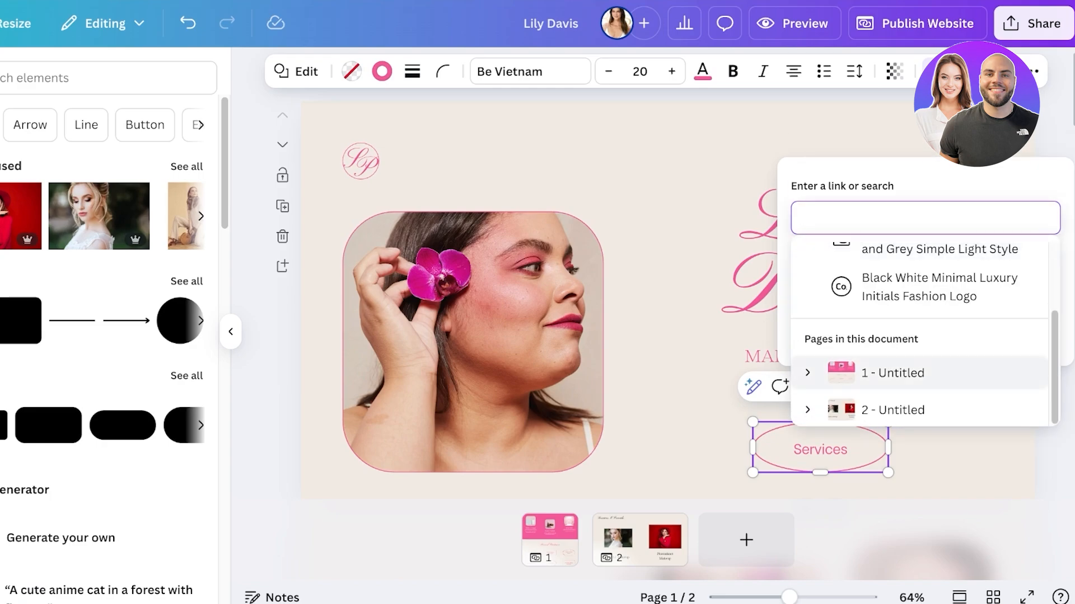
{"action": "key", "text": "Return"}
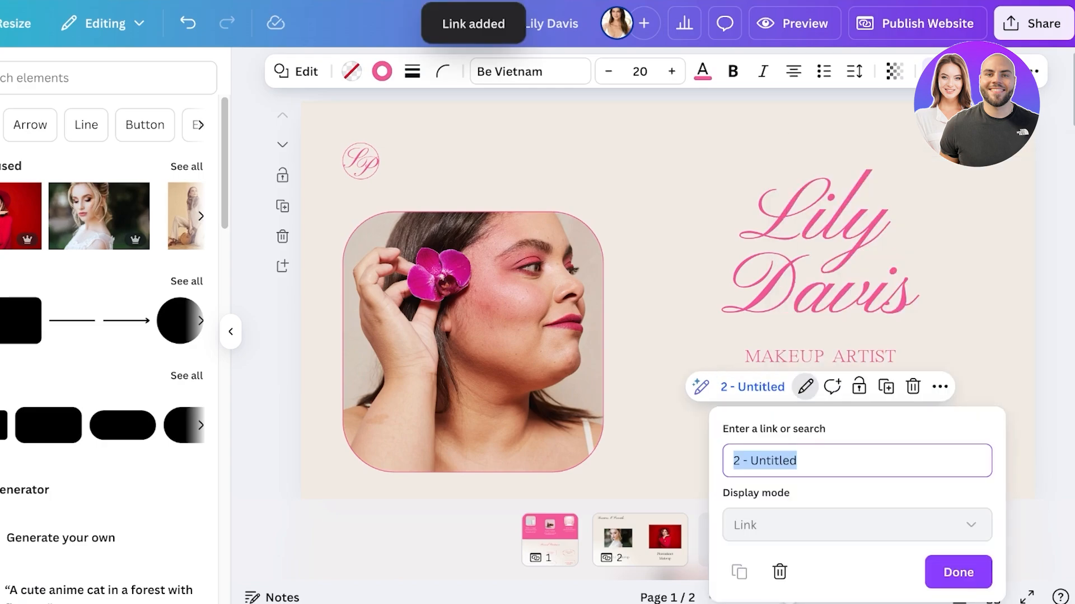
{"action": "left_click", "coordinate": [958, 572]}
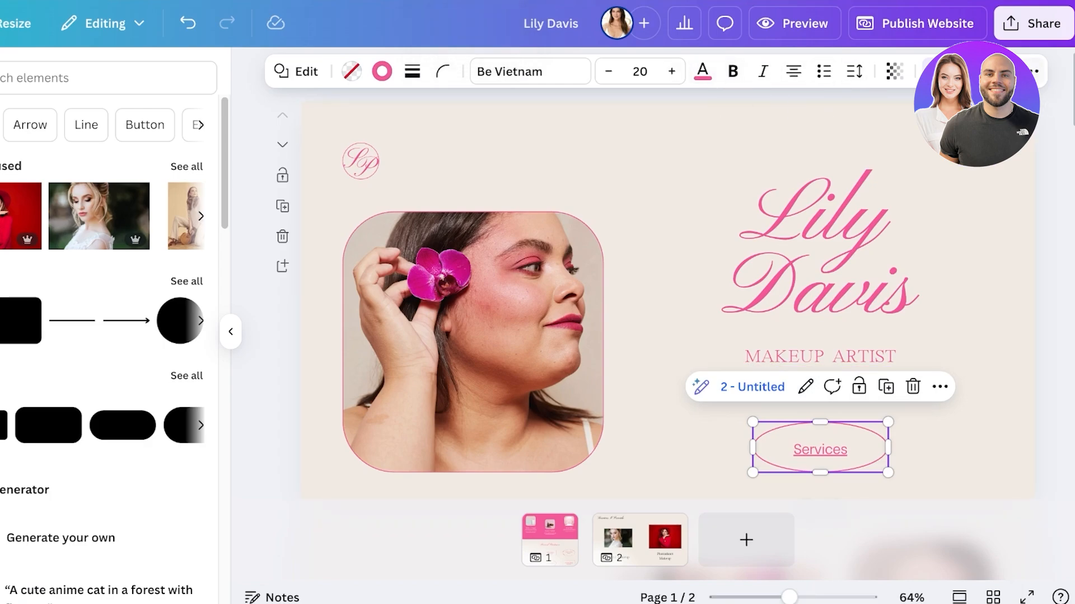
{"action": "left_click", "coordinate": [1033, 71]}
{"action": "left_click", "coordinate": [728, 330]}
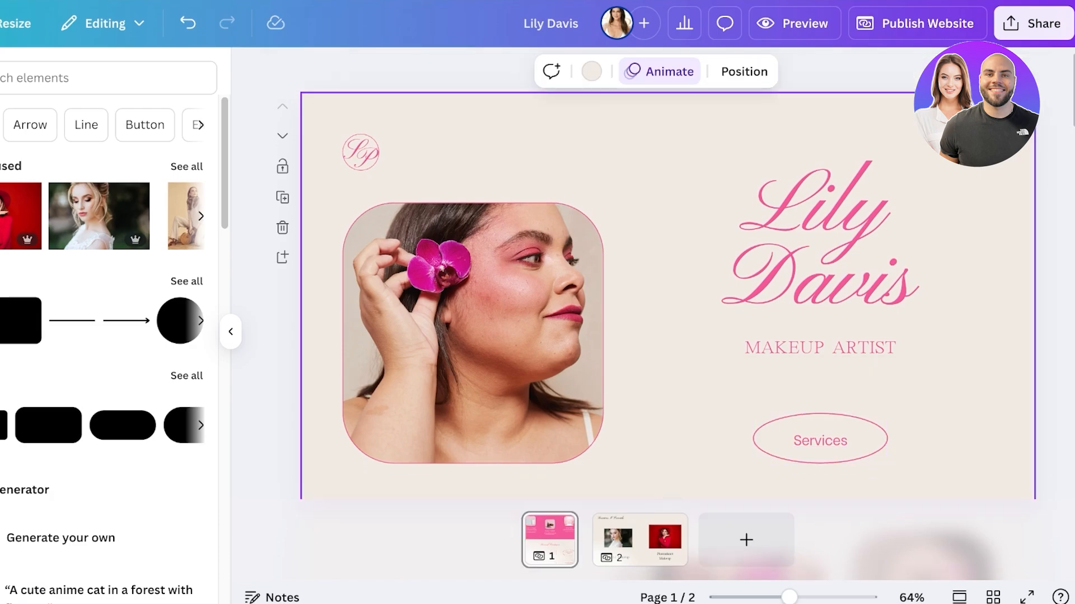
Step: Replace the first name and exclamation mark in the introduction heading on page 1 with the makeup artist's first name
{"action": "scroll", "coordinate": [795, 302], "scroll_direction": "down", "scroll_amount": 7}
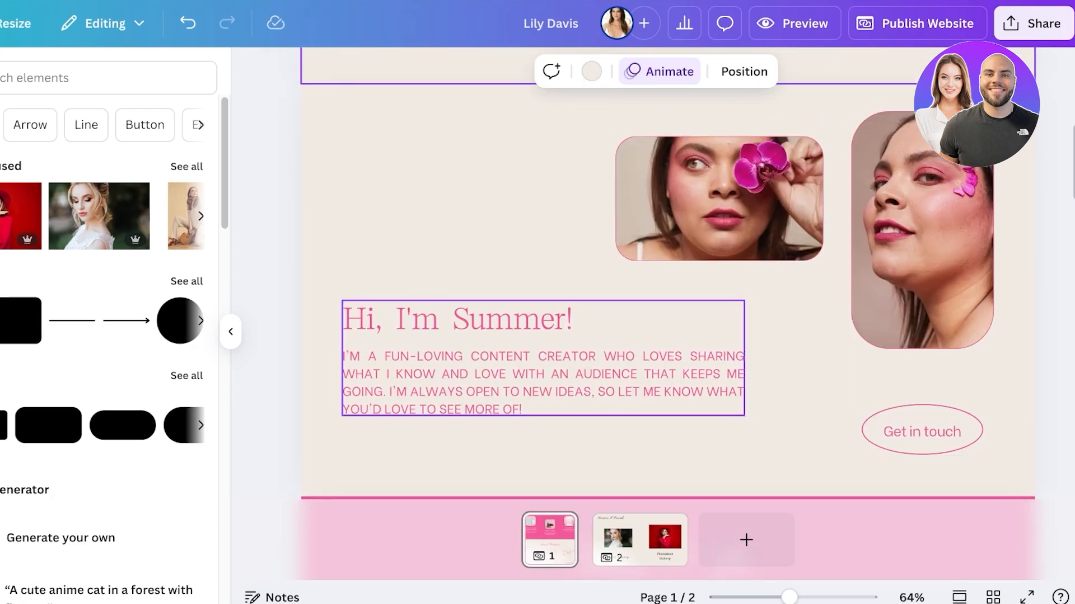
{"action": "double_click", "coordinate": [526, 321]}
{"action": "left_click_drag", "start_coordinate": [515, 320], "coordinate": [538, 320]}
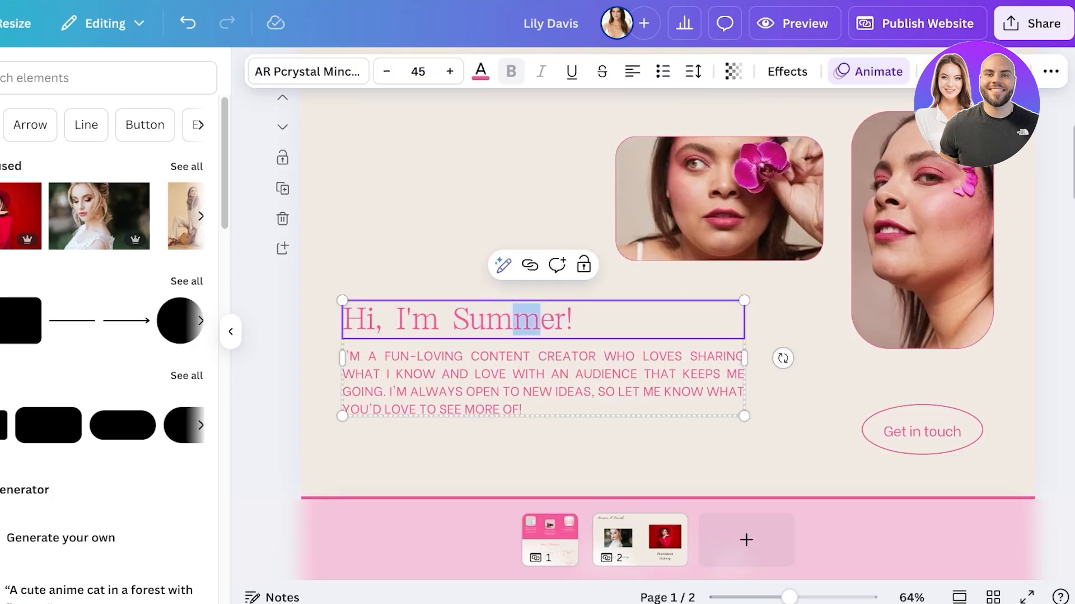
{"action": "left_click_drag", "start_coordinate": [469, 320], "coordinate": [571, 320]}
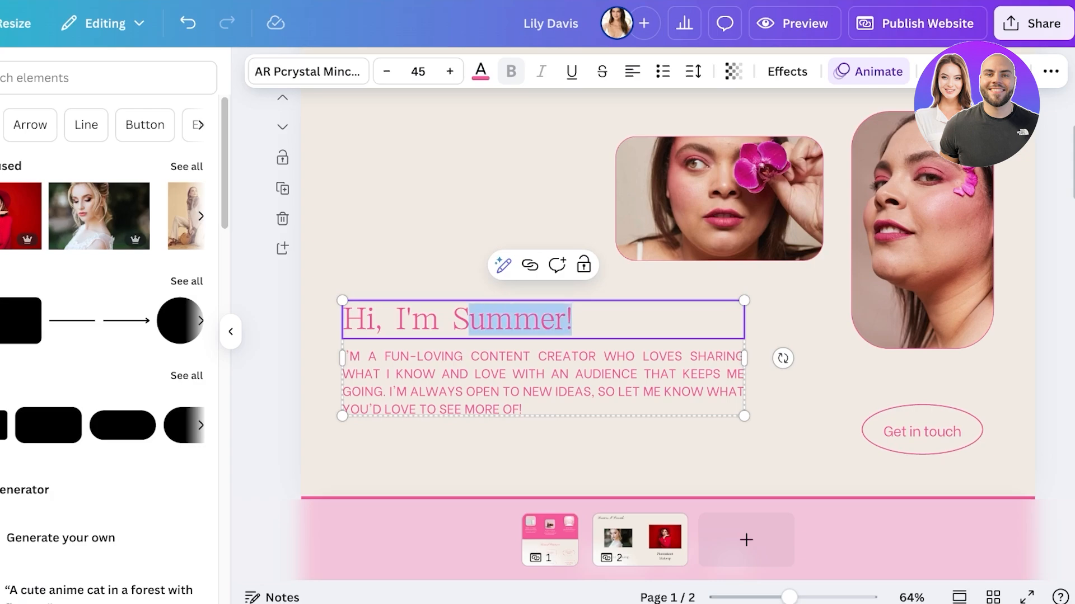
{"action": "type", "text": "Lily"}
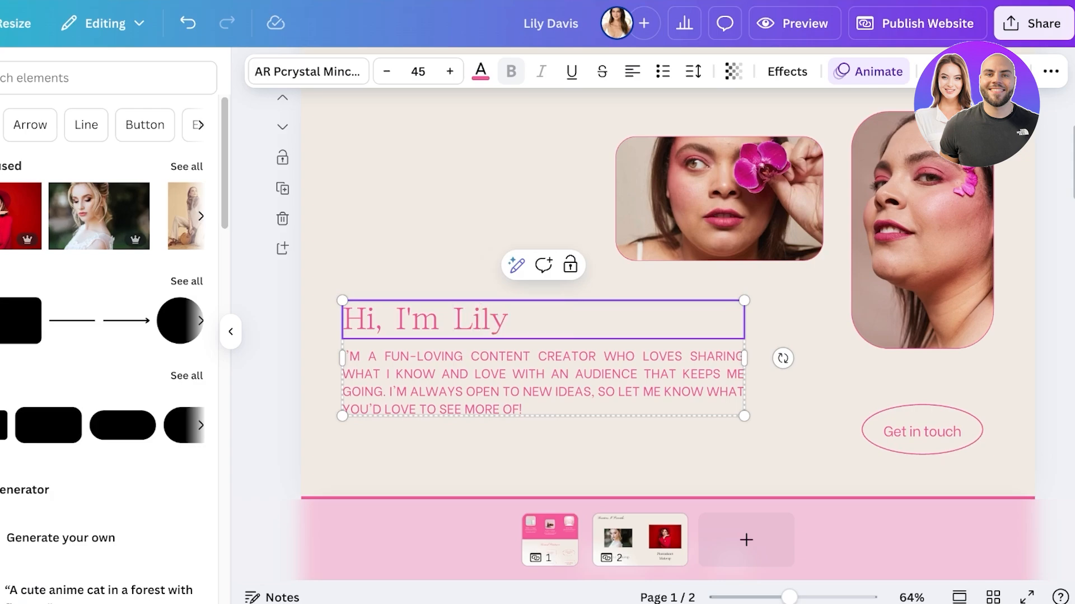
Step: Delete the "Get in touch" button and the two framed photos from the introduction section
{"action": "left_click", "coordinate": [921, 431]}
{"action": "key", "text": "Delete"}
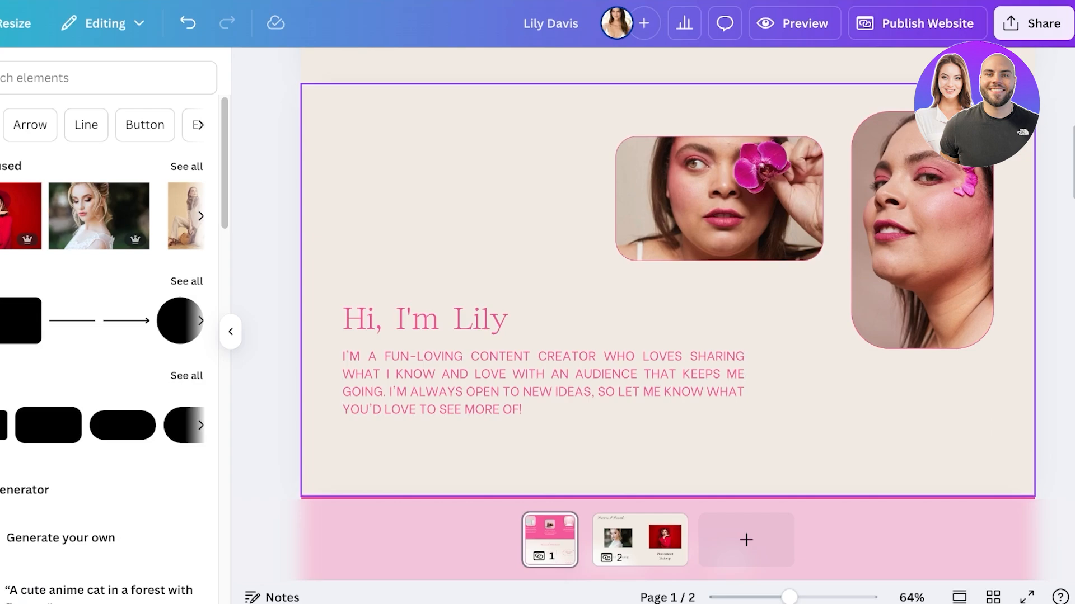
{"action": "left_click", "coordinate": [922, 235]}
{"action": "key", "text": "Delete"}
{"action": "key", "text": "Delete"}
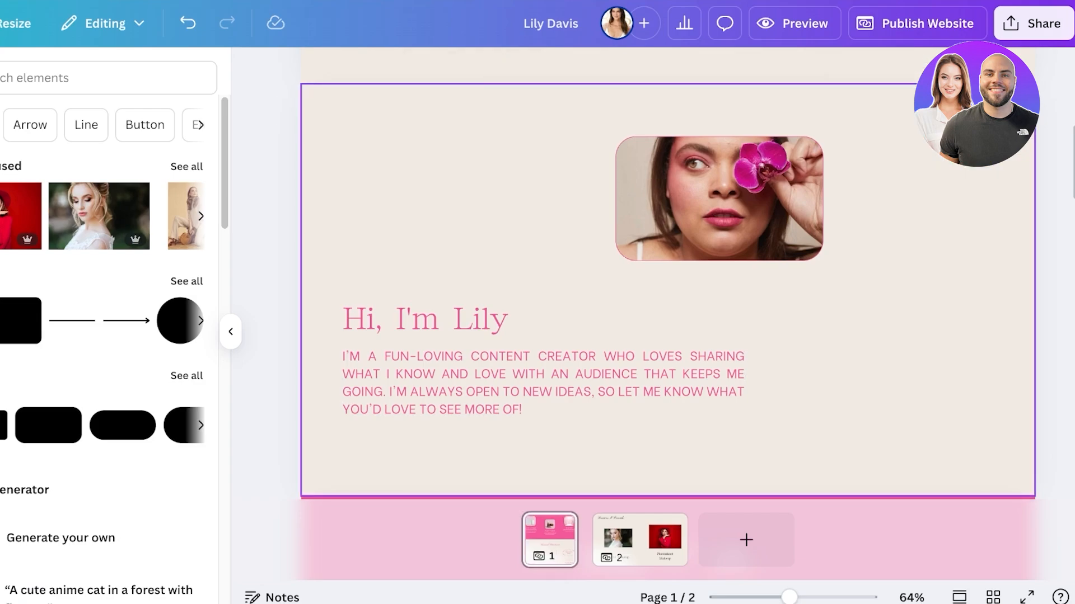
{"action": "left_click", "coordinate": [720, 204]}
{"action": "key", "text": "Delete"}
{"action": "key", "text": "Delete"}
Step: Move the introduction text group to the upper left of its section and narrow it to wrap over six body lines
{"action": "left_click_drag", "start_coordinate": [422, 233], "coordinate": [473, 448]}
{"action": "left_click_drag", "start_coordinate": [426, 386], "coordinate": [410, 273]}
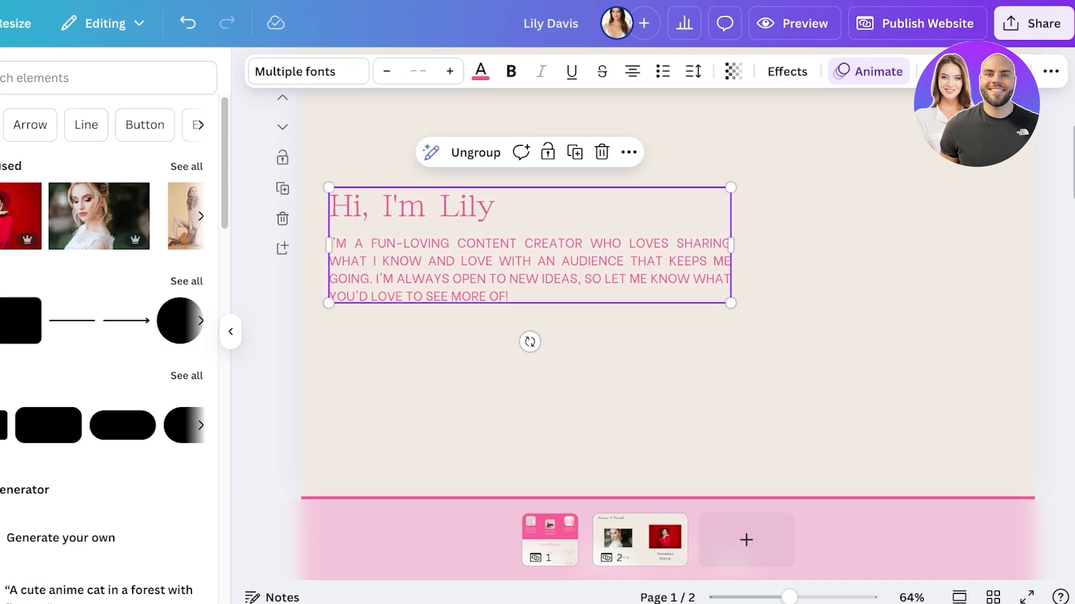
{"action": "left_click_drag", "start_coordinate": [730, 244], "coordinate": [580, 259]}
{"action": "left_click_drag", "start_coordinate": [448, 263], "coordinate": [441, 189]}
{"action": "scroll", "coordinate": [441, 189], "scroll_direction": "up", "scroll_amount": 1}
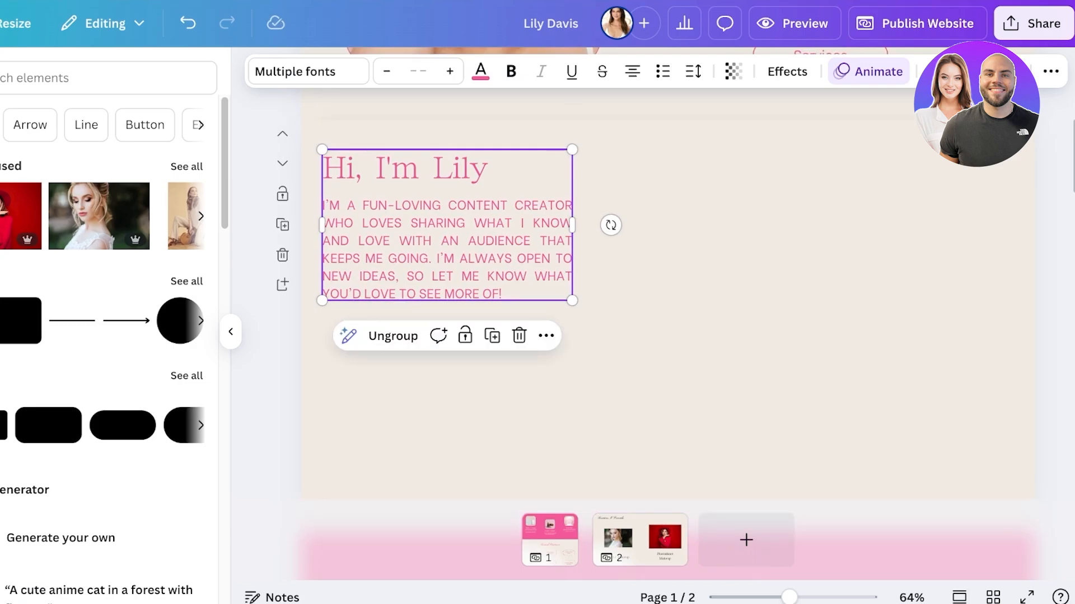
Step: Search the elements library for "frame", limit the results to frames and browse for a torn-edge shape
{"action": "left_click", "coordinate": [62, 78]}
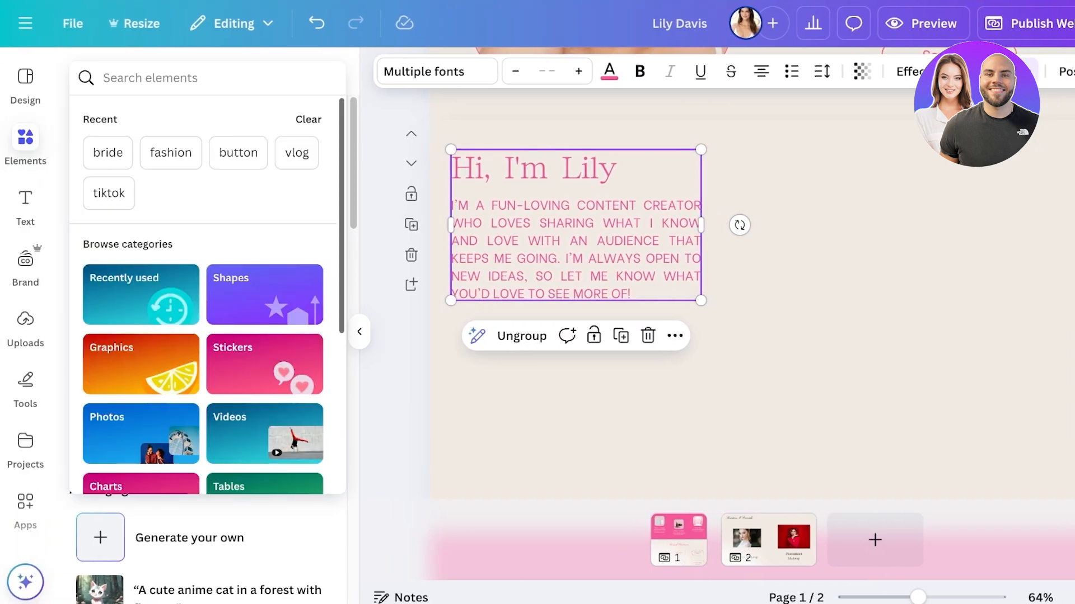
{"action": "type", "text": "frame"}
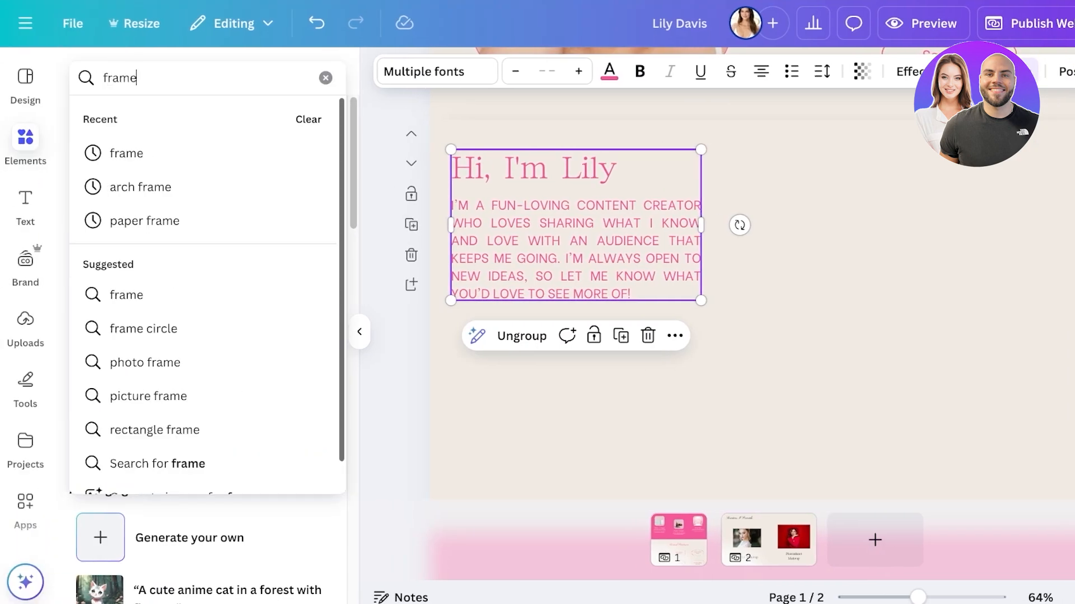
{"action": "key", "text": "Return"}
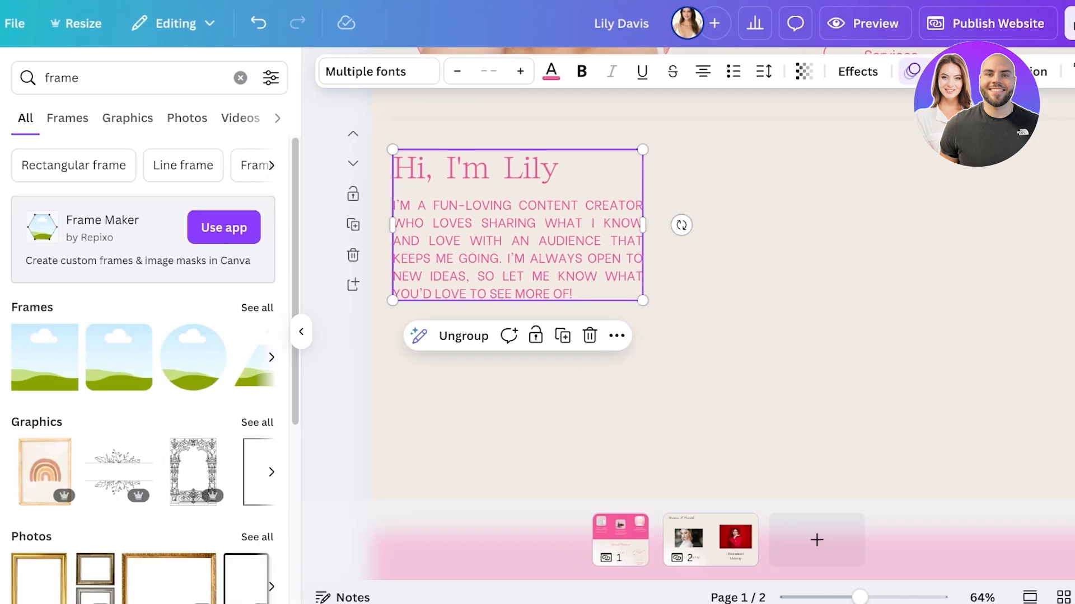
{"action": "left_click", "coordinate": [67, 117]}
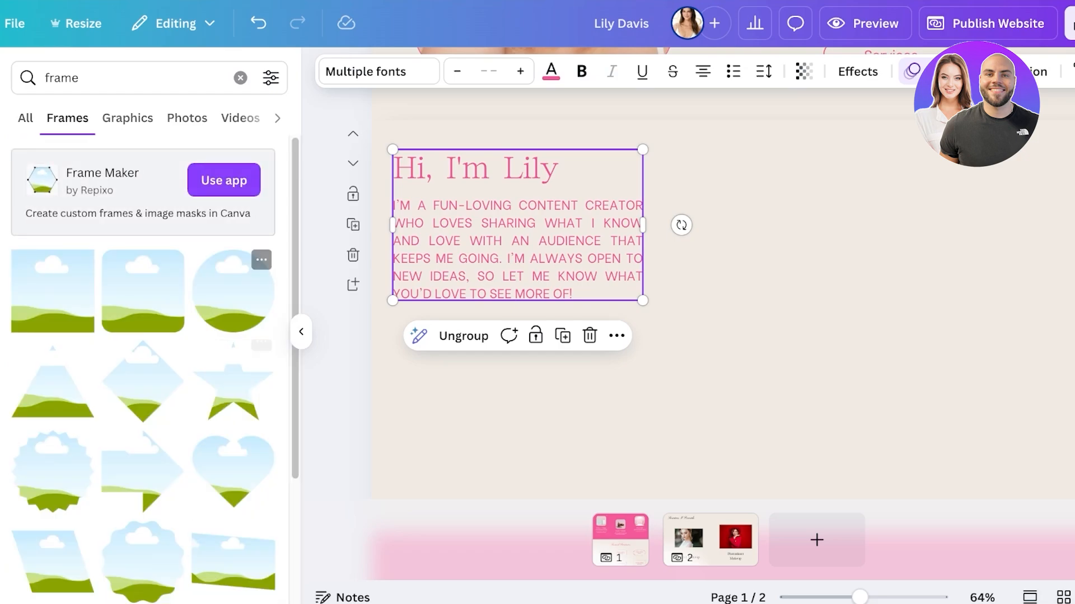
{"action": "scroll", "coordinate": [142, 291], "scroll_direction": "down", "scroll_amount": 3}
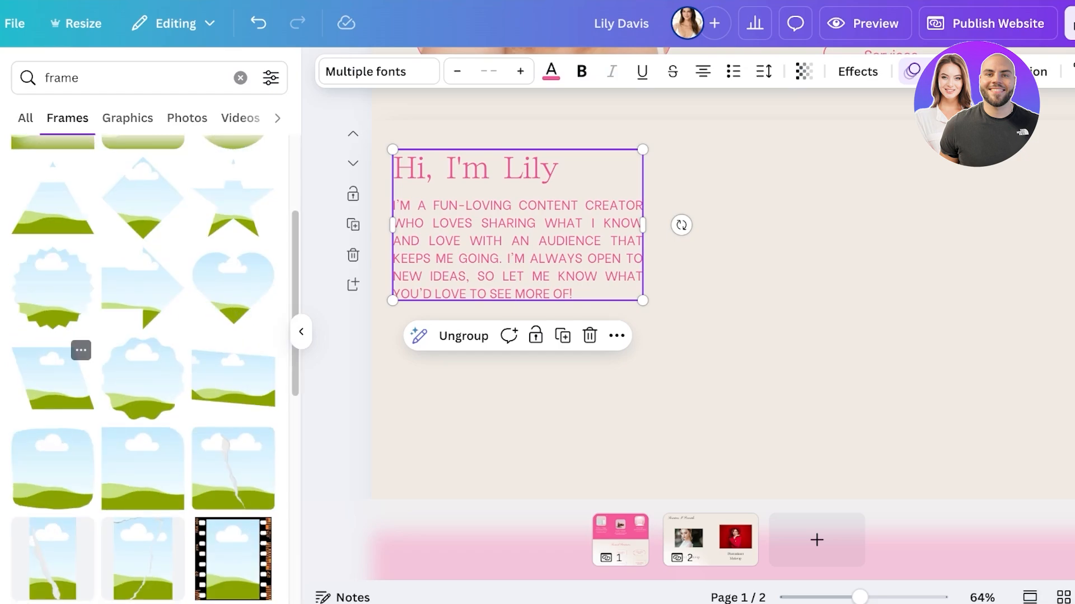
{"action": "scroll", "coordinate": [143, 369], "scroll_direction": "down", "scroll_amount": 10}
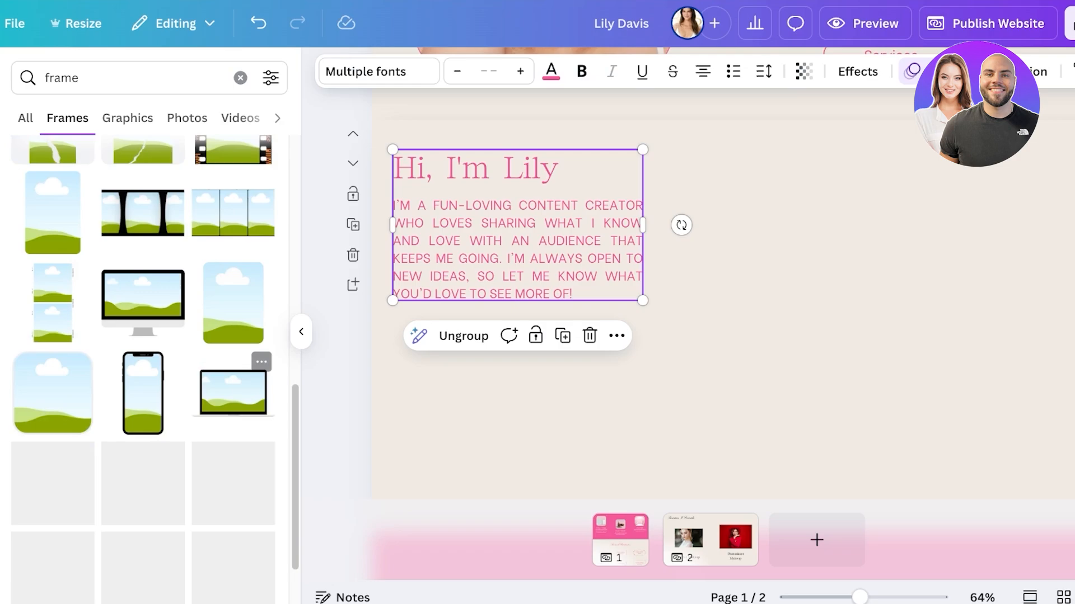
{"action": "scroll", "coordinate": [155, 369], "scroll_direction": "down", "scroll_amount": 2}
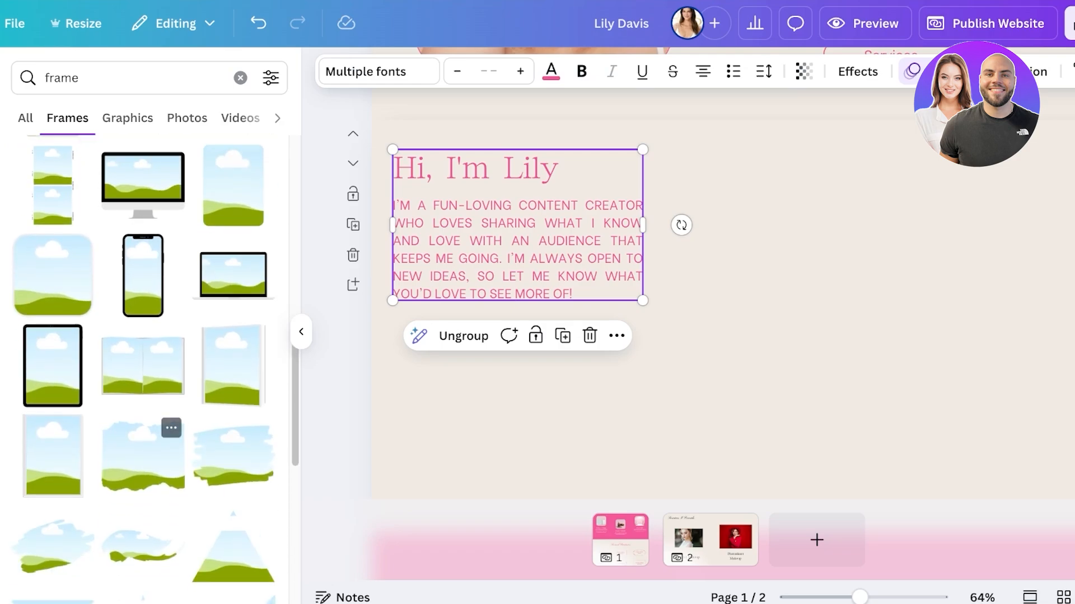
Step: Insert the torn-edge frame and enlarge it to fill the empty area beside the introduction text
{"action": "left_click", "coordinate": [143, 456]}
{"action": "left_click_drag", "start_coordinate": [739, 325], "coordinate": [985, 224]}
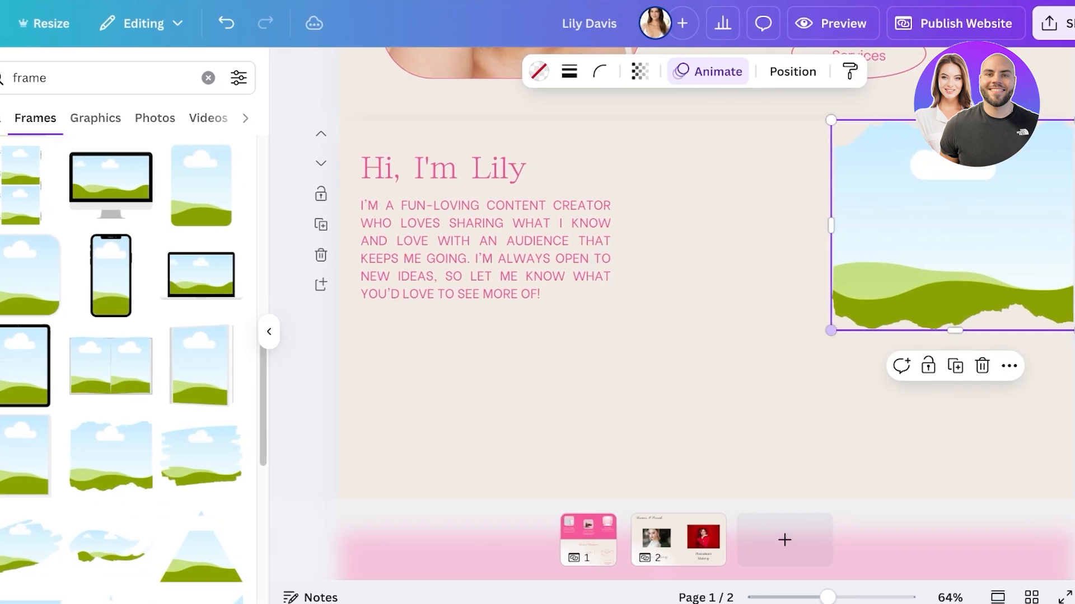
{"action": "left_click_drag", "start_coordinate": [830, 330], "coordinate": [649, 480]}
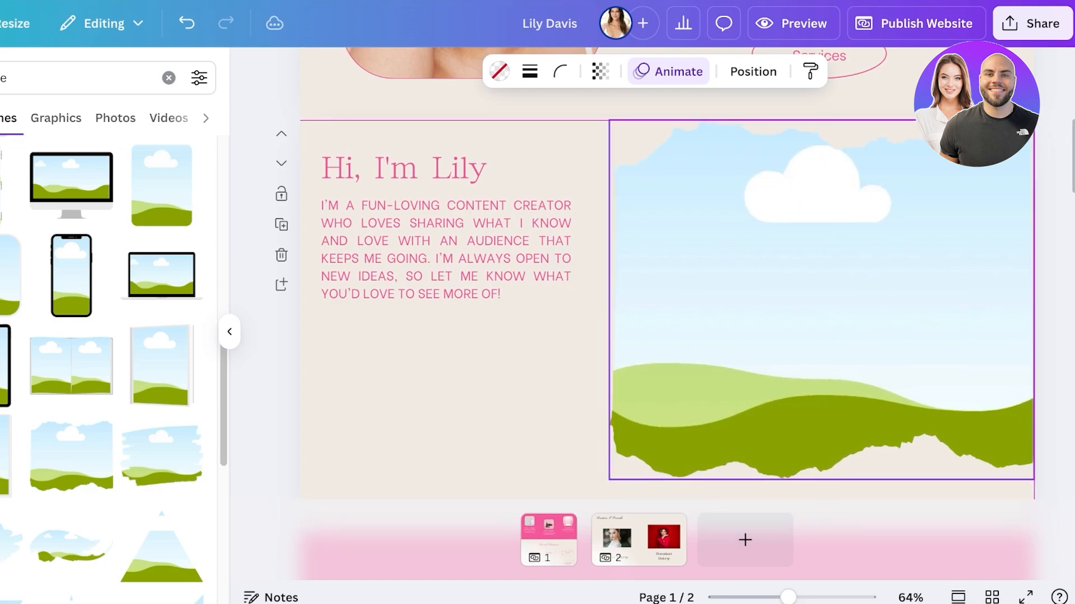
{"action": "left_click_drag", "start_coordinate": [822, 300], "coordinate": [806, 306]}
Step: Search the elements library for "girl", limit the results to photos and browse for a portrait
{"action": "left_click", "coordinate": [229, 332]}
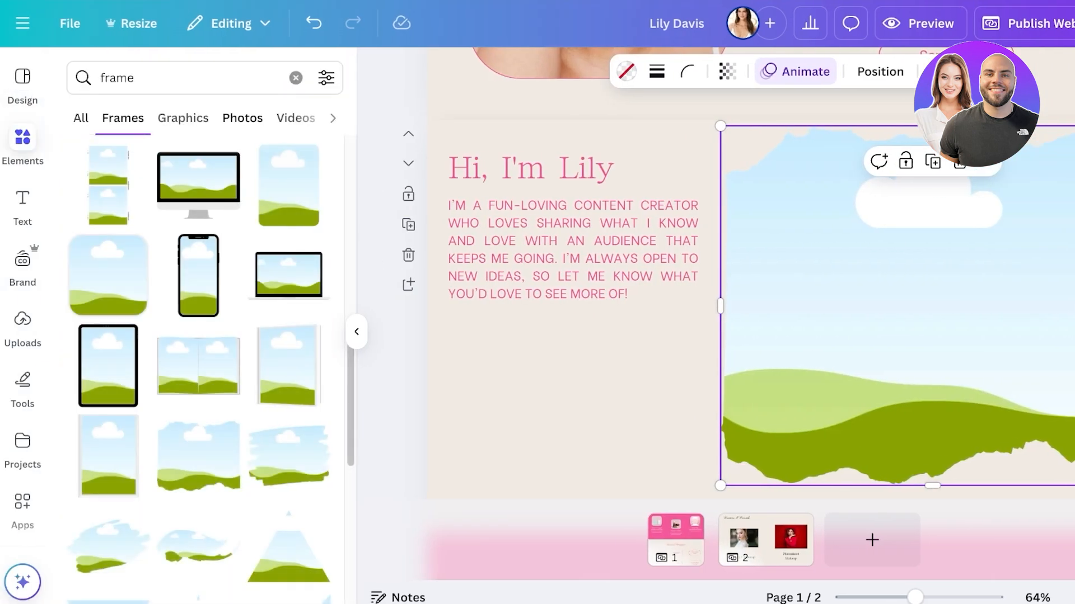
{"action": "left_click", "coordinate": [242, 118]}
{"action": "left_click", "coordinate": [296, 78]}
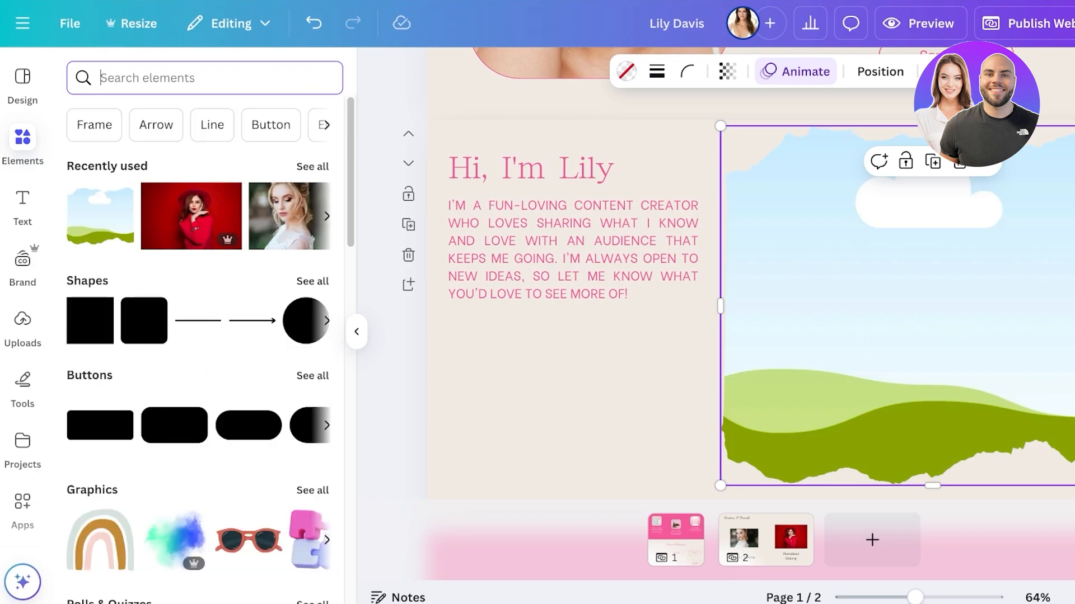
{"action": "type", "text": "girl"}
{"action": "key", "text": "Return"}
{"action": "left_click", "coordinate": [187, 118]}
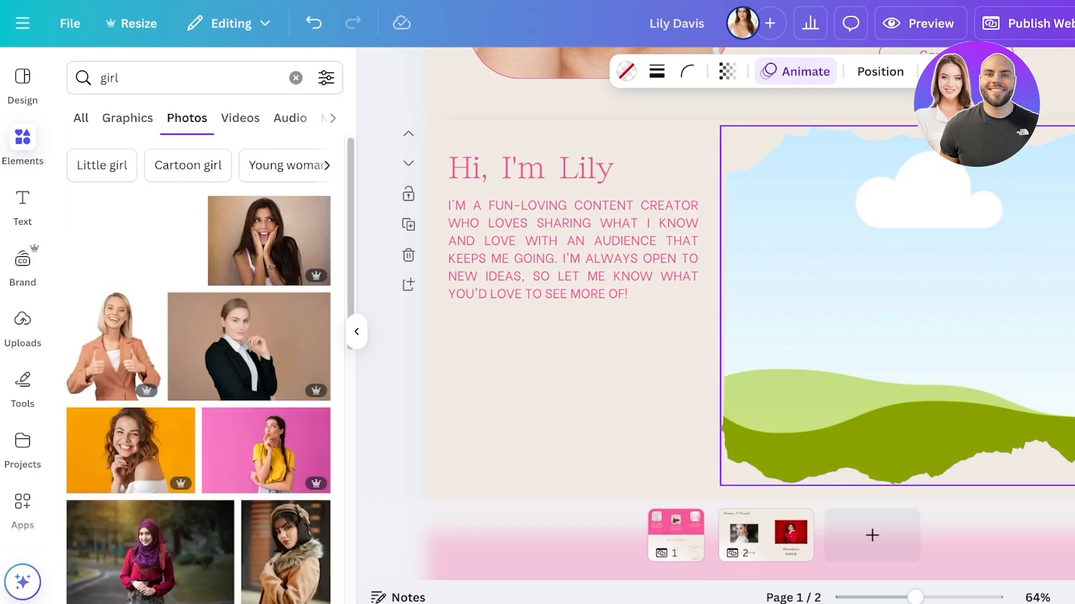
{"action": "scroll", "coordinate": [201, 392], "scroll_direction": "down", "scroll_amount": 4}
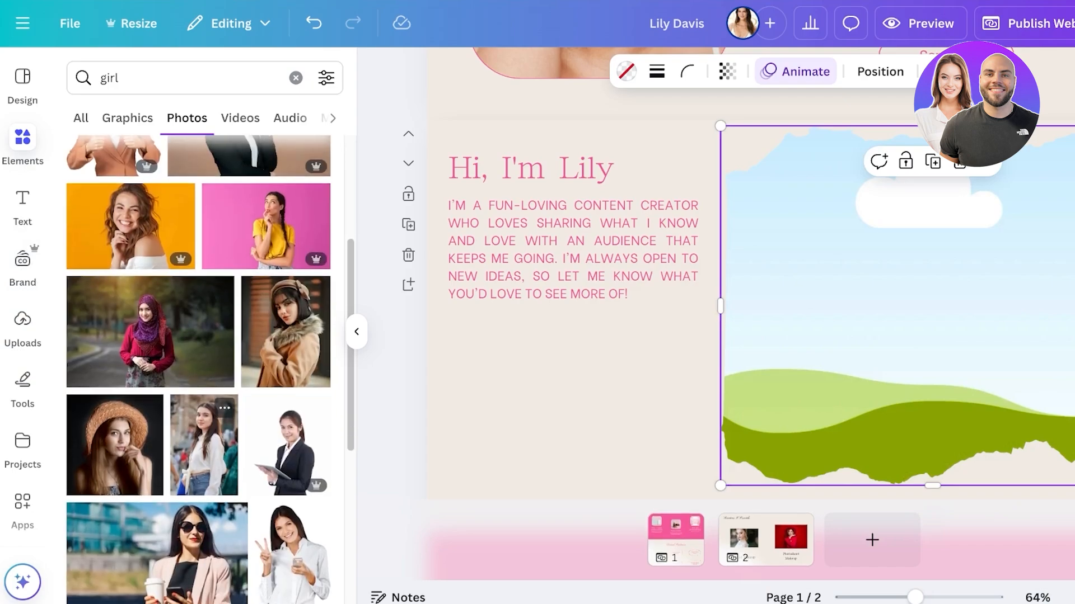
{"action": "scroll", "coordinate": [202, 391], "scroll_direction": "down", "scroll_amount": 5}
{"action": "scroll", "coordinate": [162, 409], "scroll_direction": "down", "scroll_amount": 4}
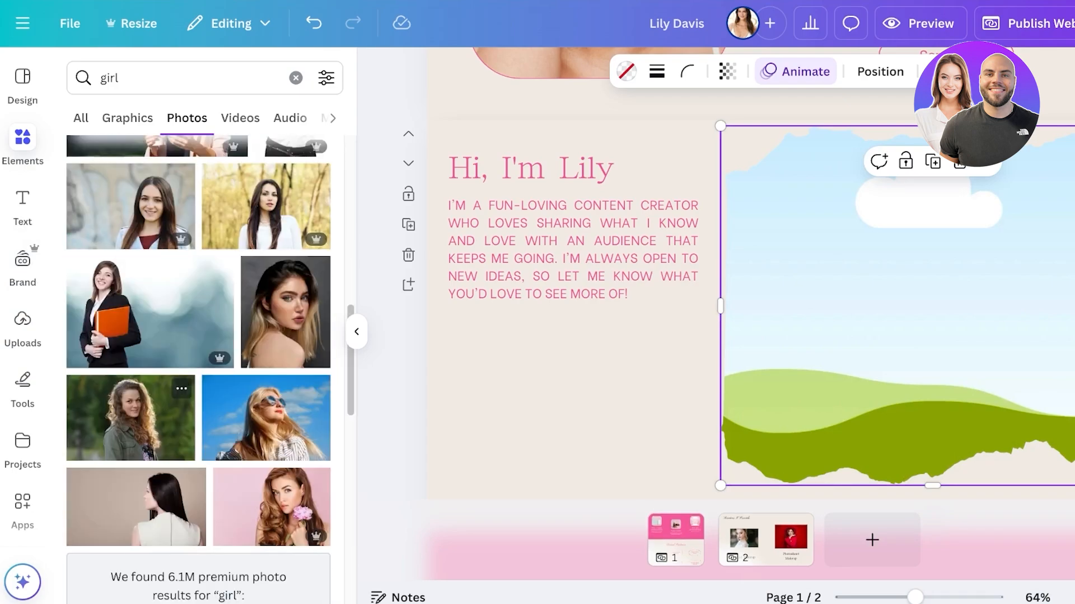
Step: Fill the torn-edge frame with the photo of the blonde woman in sunglasses and adjust the frame's position
{"action": "left_click_drag", "start_coordinate": [266, 418], "coordinate": [896, 358]}
{"action": "double_click", "coordinate": [895, 352]}
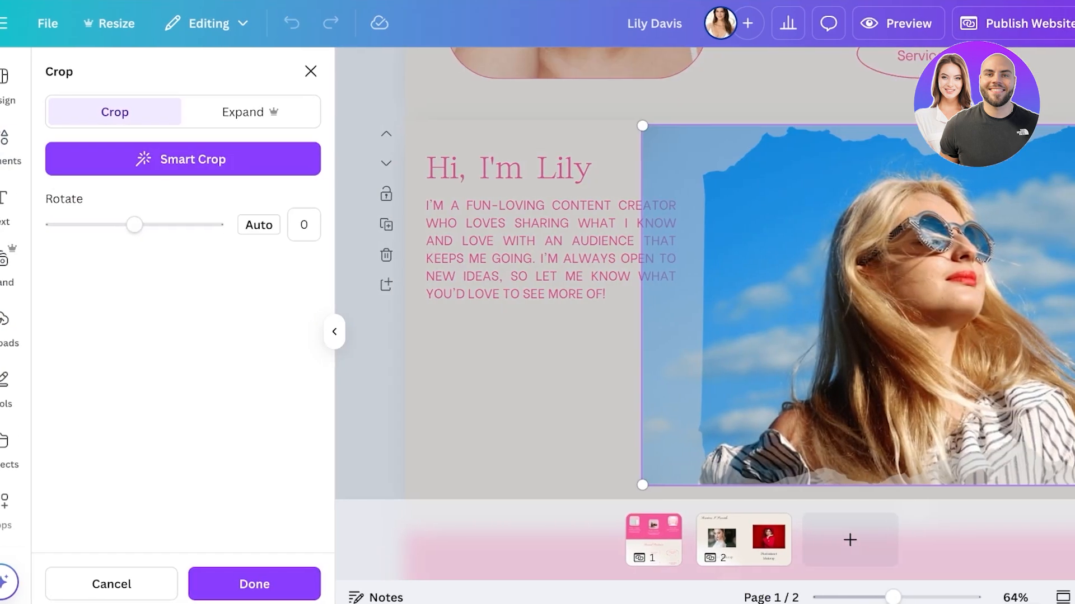
{"action": "left_click_drag", "start_coordinate": [642, 125], "coordinate": [654, 134]}
{"action": "left_click", "coordinate": [582, 364]}
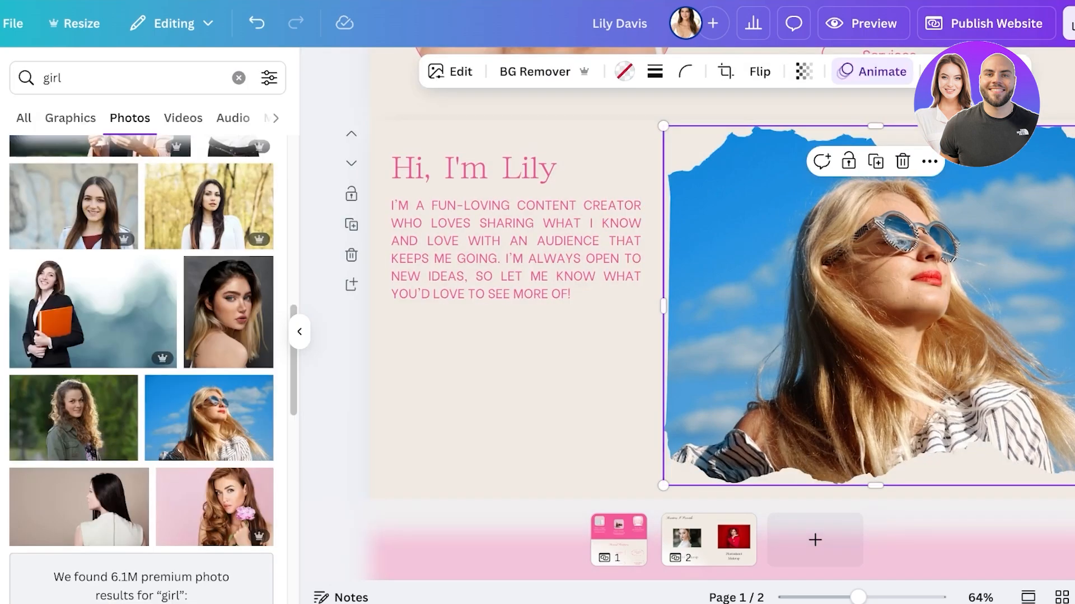
{"action": "left_click_drag", "start_coordinate": [828, 336], "coordinate": [823, 319]}
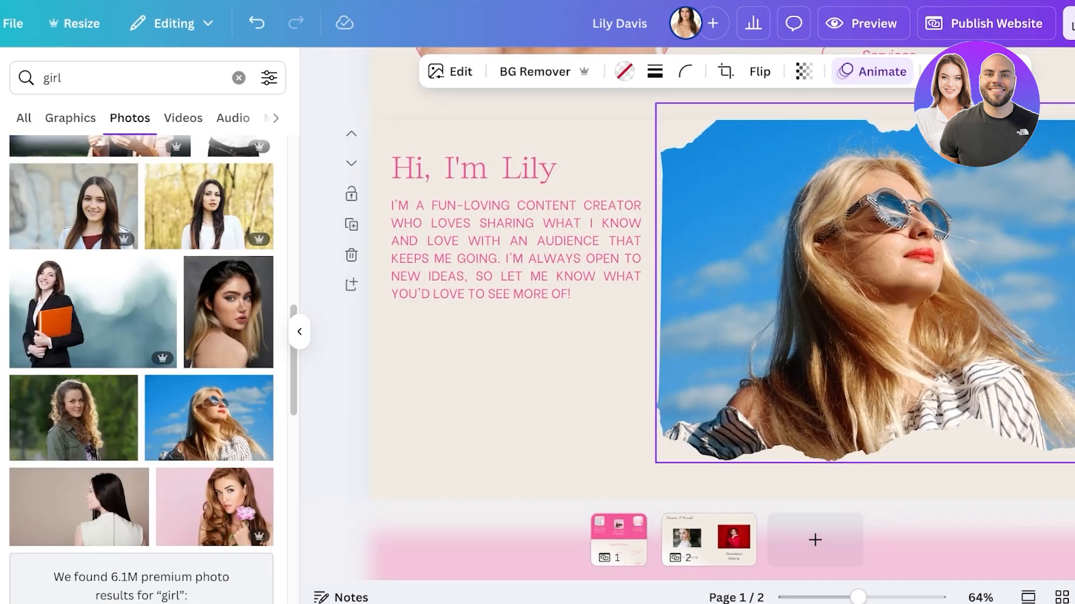
Step: Narrow the introduction text group further and move it right and down, centring it in the space beside the photo
{"action": "left_click", "coordinate": [521, 258]}
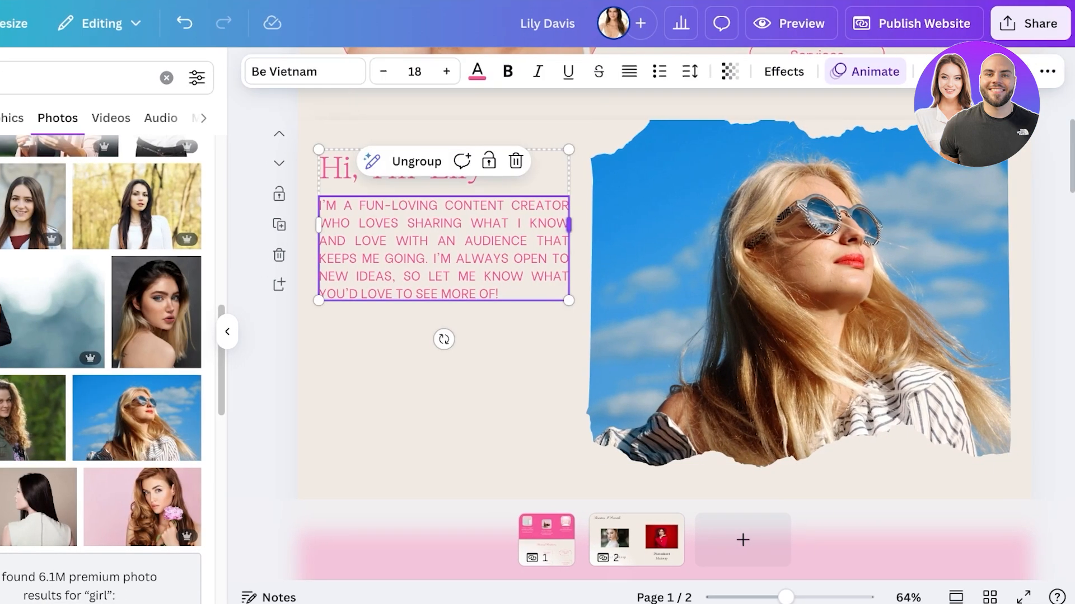
{"action": "left_click_drag", "start_coordinate": [569, 225], "coordinate": [497, 225]}
{"action": "left_click", "coordinate": [534, 263]}
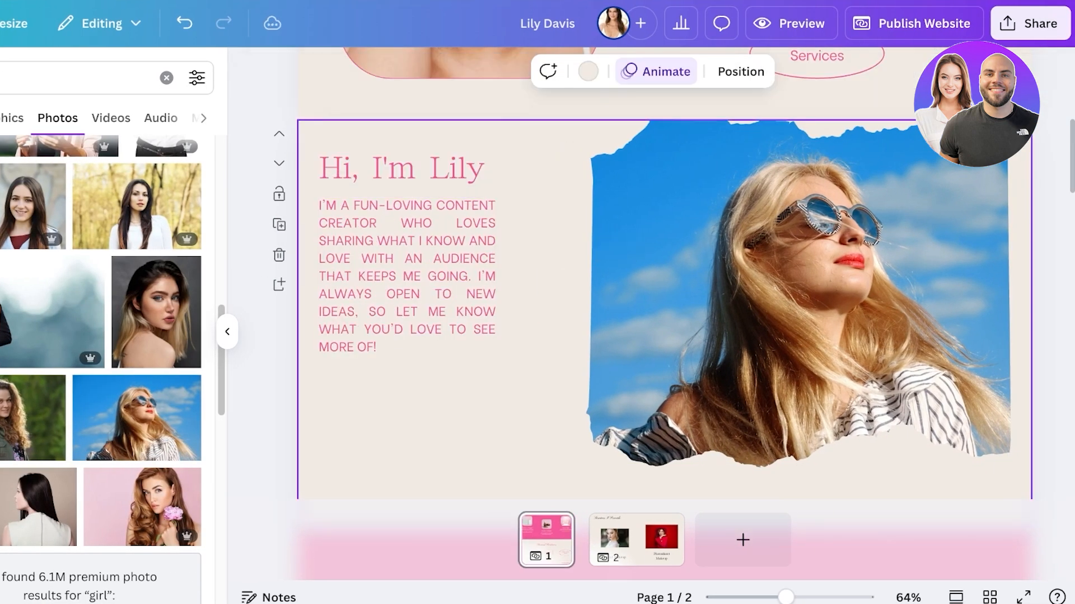
{"action": "left_click_drag", "start_coordinate": [407, 263], "coordinate": [451, 313]}
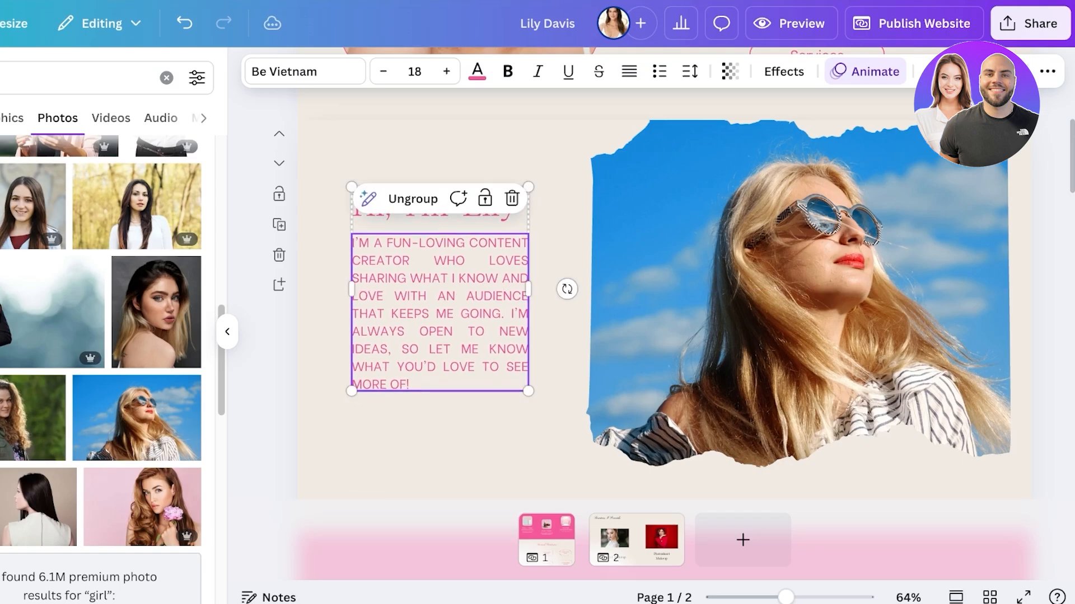
Step: Delete the Brand Partners section from the home page
{"action": "scroll", "coordinate": [566, 254], "scroll_direction": "down", "scroll_amount": 10}
{"action": "scroll", "coordinate": [665, 292], "scroll_direction": "up", "scroll_amount": 5}
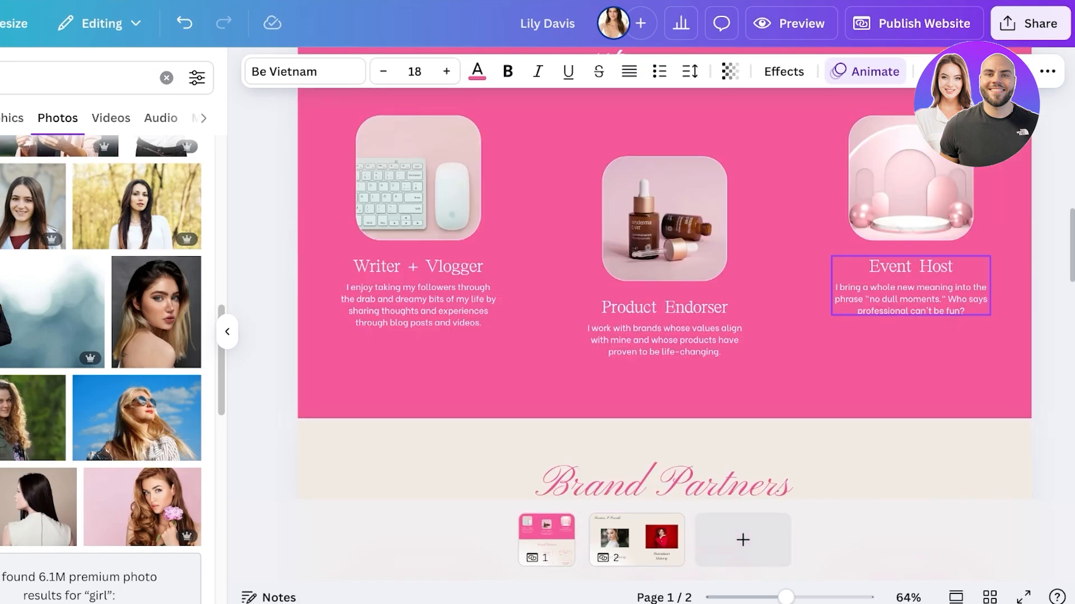
{"action": "scroll", "coordinate": [664, 291], "scroll_direction": "down", "scroll_amount": 10}
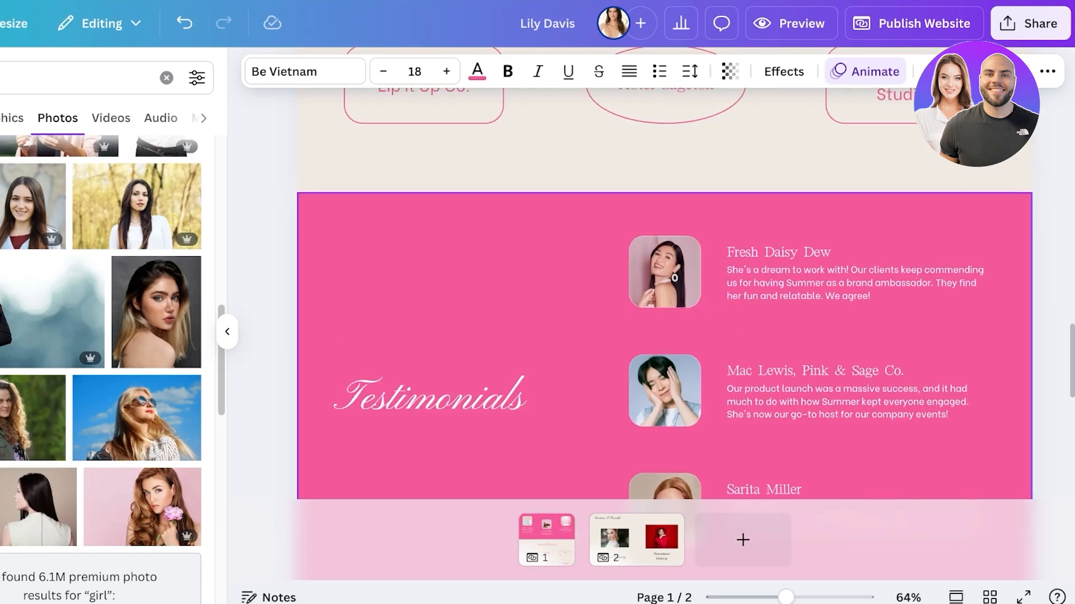
{"action": "scroll", "coordinate": [664, 292], "scroll_direction": "up", "scroll_amount": 5}
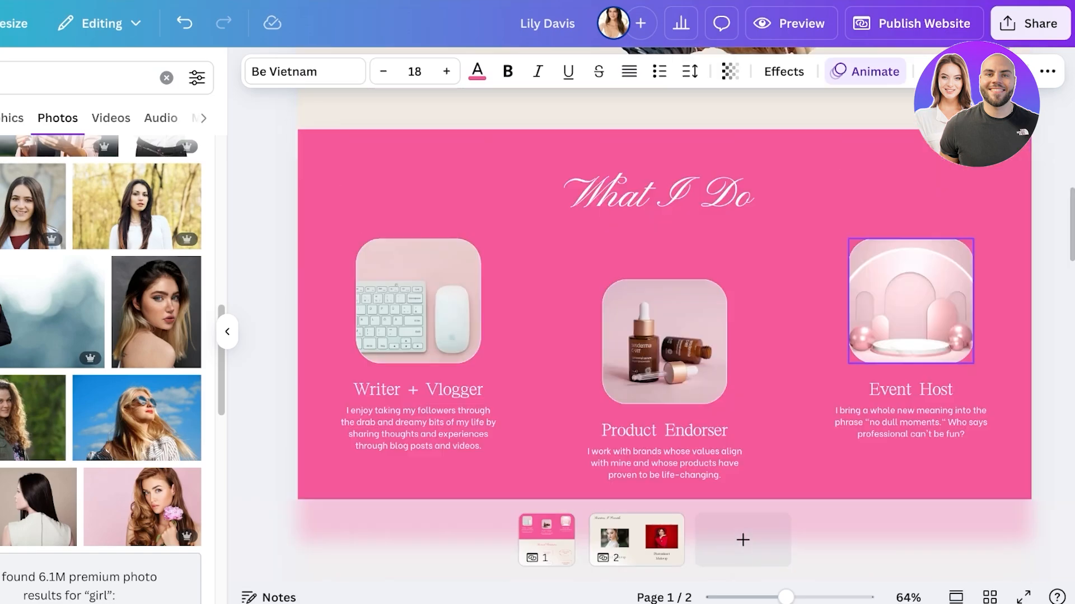
{"action": "scroll", "coordinate": [665, 291], "scroll_direction": "down", "scroll_amount": 6}
{"action": "scroll", "coordinate": [664, 291], "scroll_direction": "up", "scroll_amount": 1}
{"action": "scroll", "coordinate": [873, 235], "scroll_direction": "up", "scroll_amount": 3}
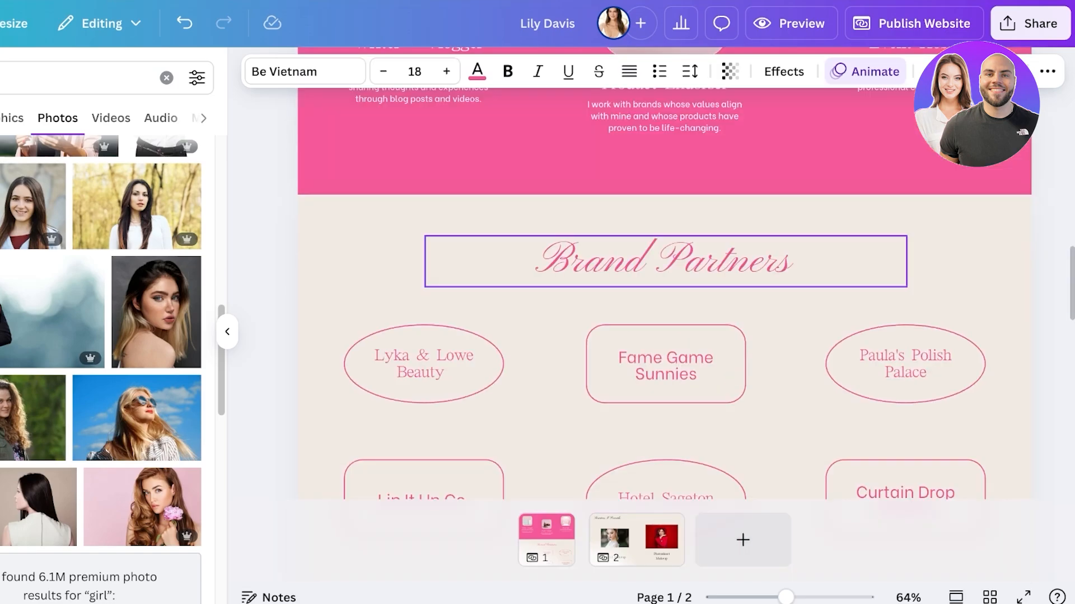
{"action": "left_click", "coordinate": [784, 255]}
{"action": "left_click", "coordinate": [806, 228]}
{"action": "scroll", "coordinate": [806, 228], "scroll_direction": "down", "scroll_amount": 1}
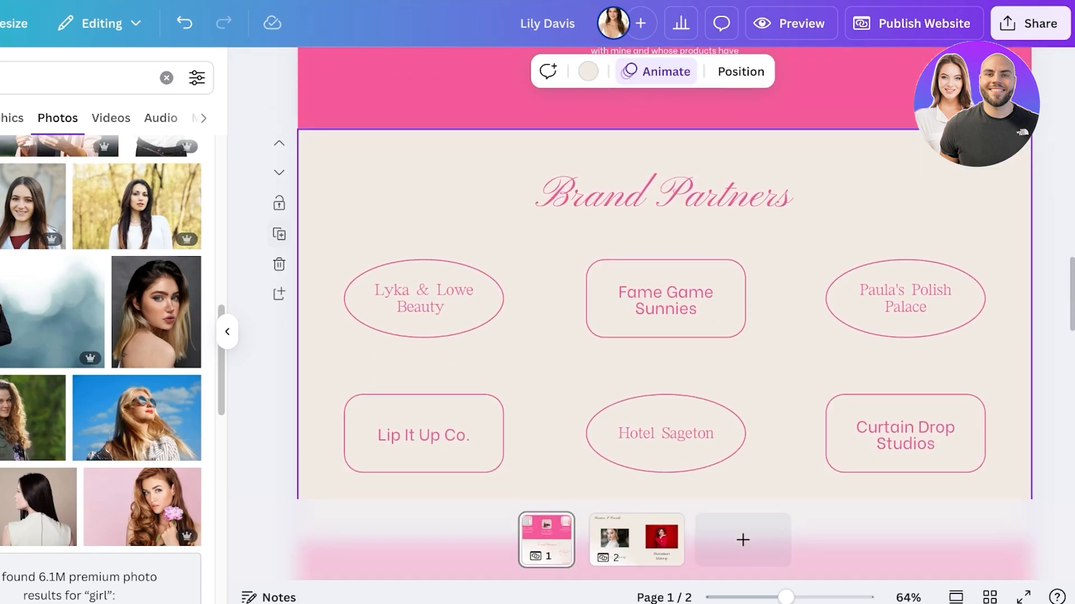
{"action": "left_click", "coordinate": [279, 267]}
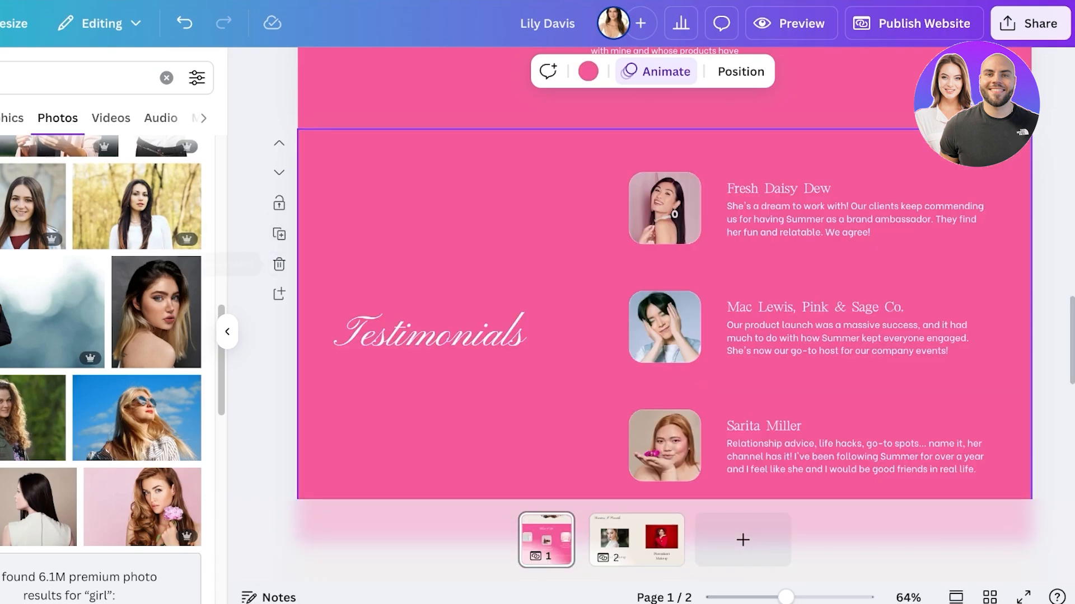
Step: Delete the Testimonials section from the home page
{"action": "scroll", "coordinate": [664, 311], "scroll_direction": "up", "scroll_amount": 2}
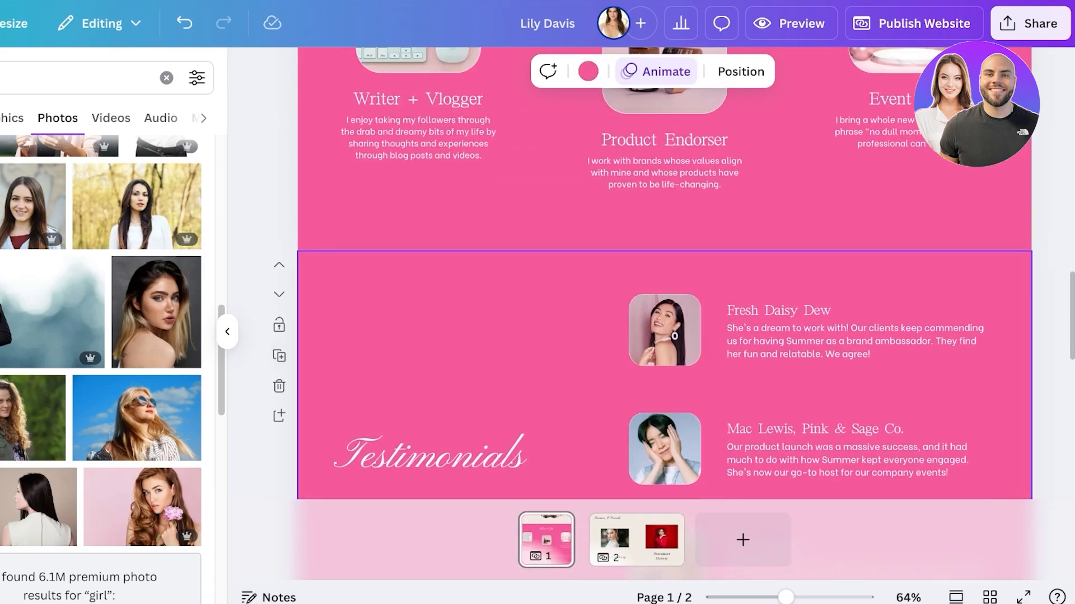
{"action": "scroll", "coordinate": [664, 280], "scroll_direction": "down", "scroll_amount": 3}
{"action": "left_click", "coordinate": [279, 175]}
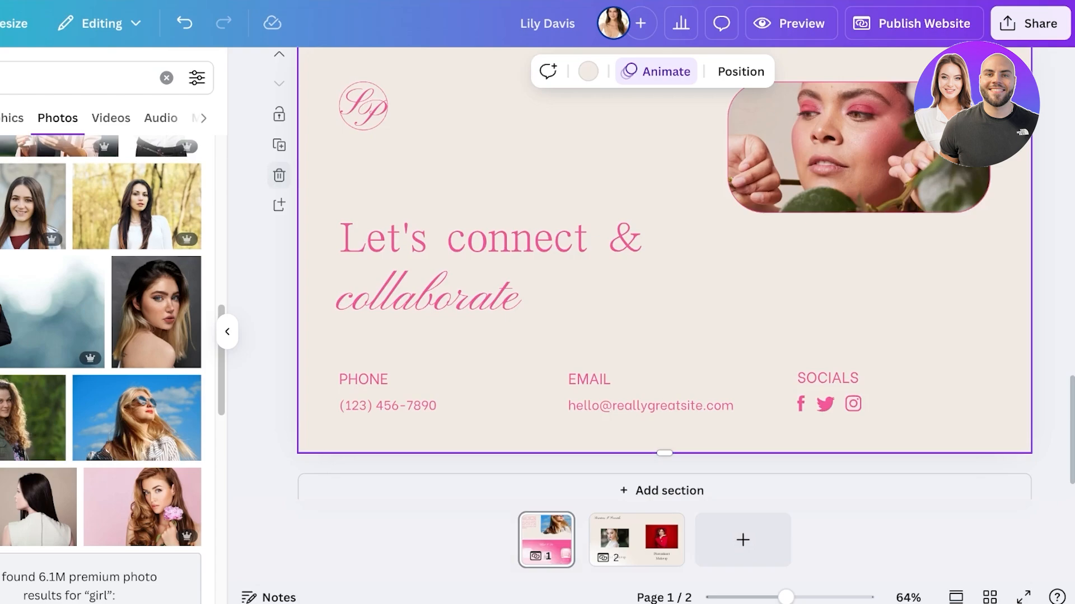
Step: Ungroup the Socials heading and its social media icons in the contact section at the end of the home page
{"action": "scroll", "coordinate": [503, 291], "scroll_direction": "up", "scroll_amount": 1}
{"action": "scroll", "coordinate": [664, 313], "scroll_direction": "up", "scroll_amount": 3}
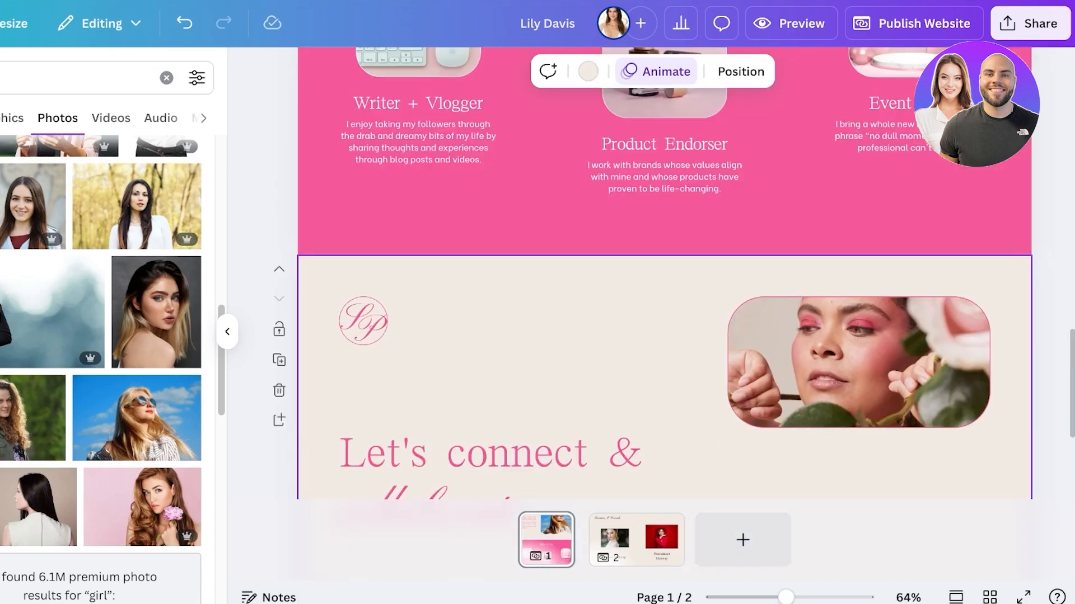
{"action": "scroll", "coordinate": [665, 314], "scroll_direction": "down", "scroll_amount": 3}
{"action": "left_click", "coordinate": [649, 434]}
{"action": "left_click", "coordinate": [650, 439]}
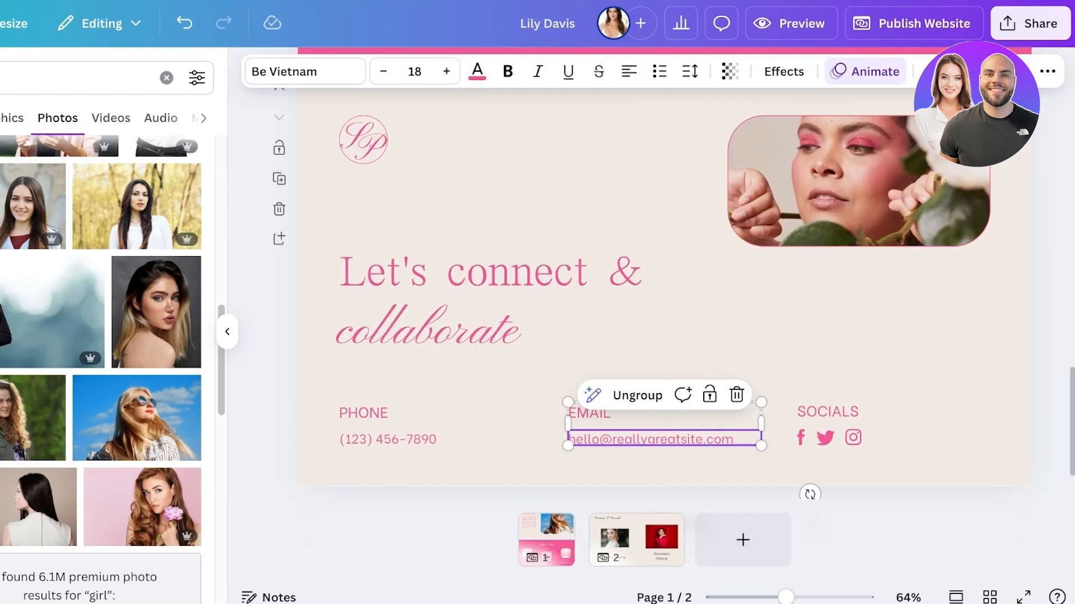
{"action": "double_click", "coordinate": [649, 440]}
{"action": "left_click", "coordinate": [853, 437]}
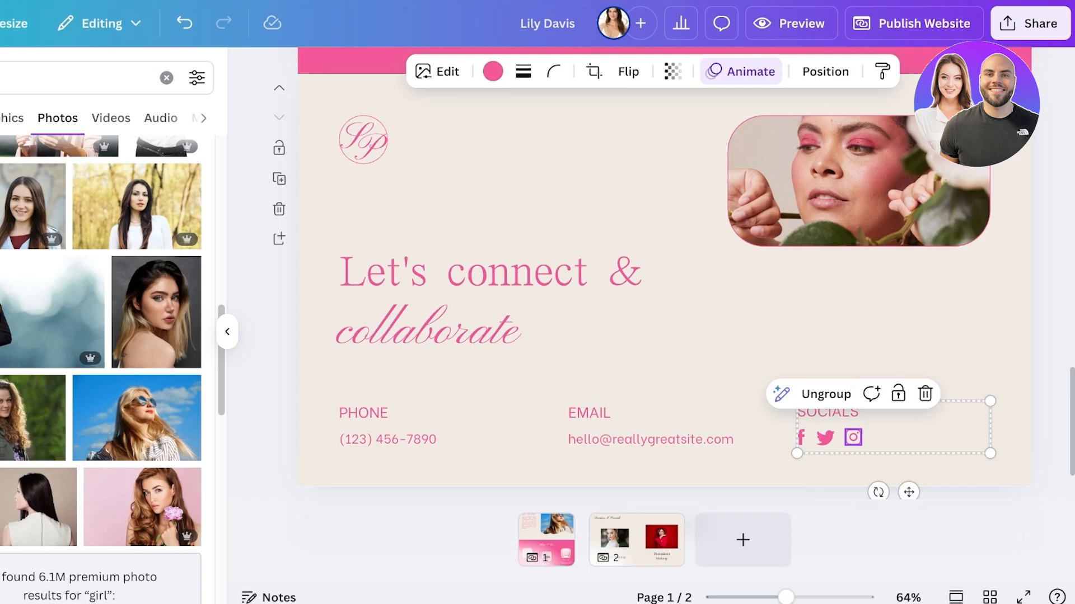
{"action": "left_click", "coordinate": [826, 394]}
{"action": "left_click", "coordinate": [828, 330]}
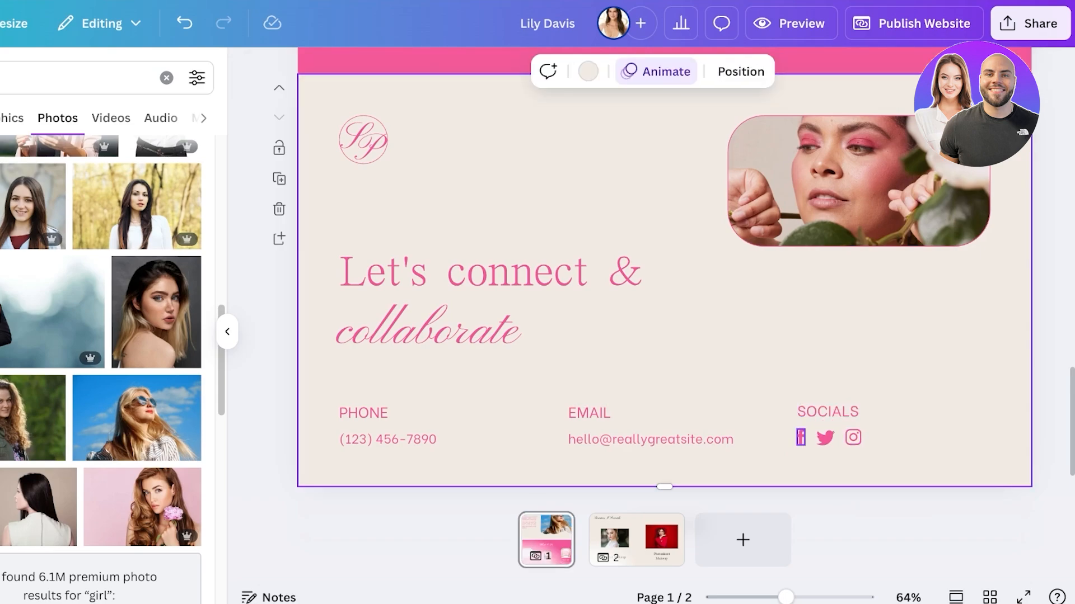
Step: Link the Facebook icon in the contact section to the makeup artist's facebook.com profile address
{"action": "left_click", "coordinate": [800, 437]}
{"action": "left_click", "coordinate": [855, 394]}
{"action": "left_click", "coordinate": [893, 290]}
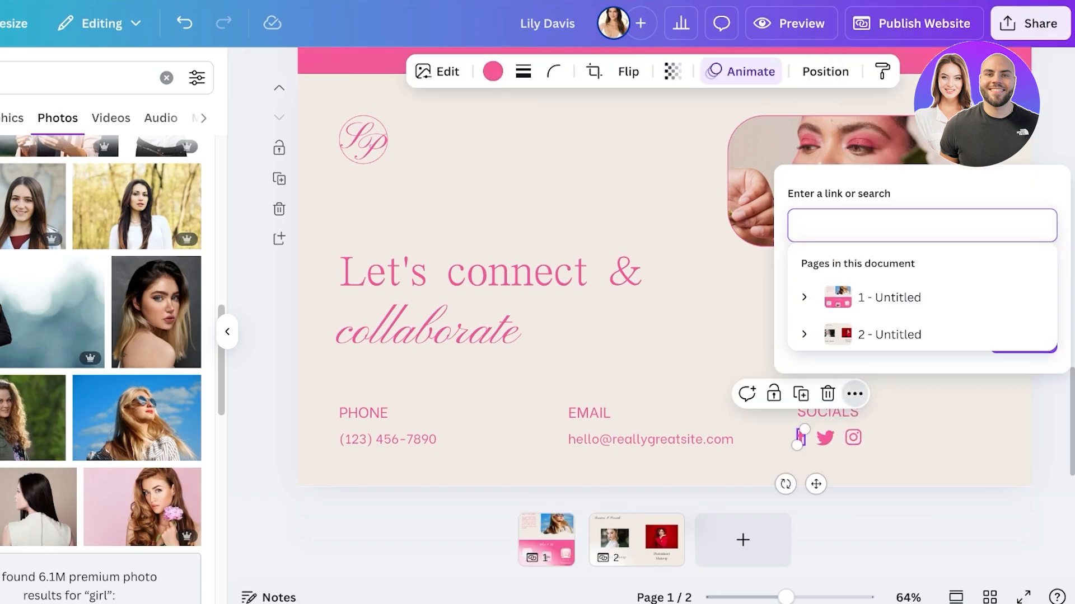
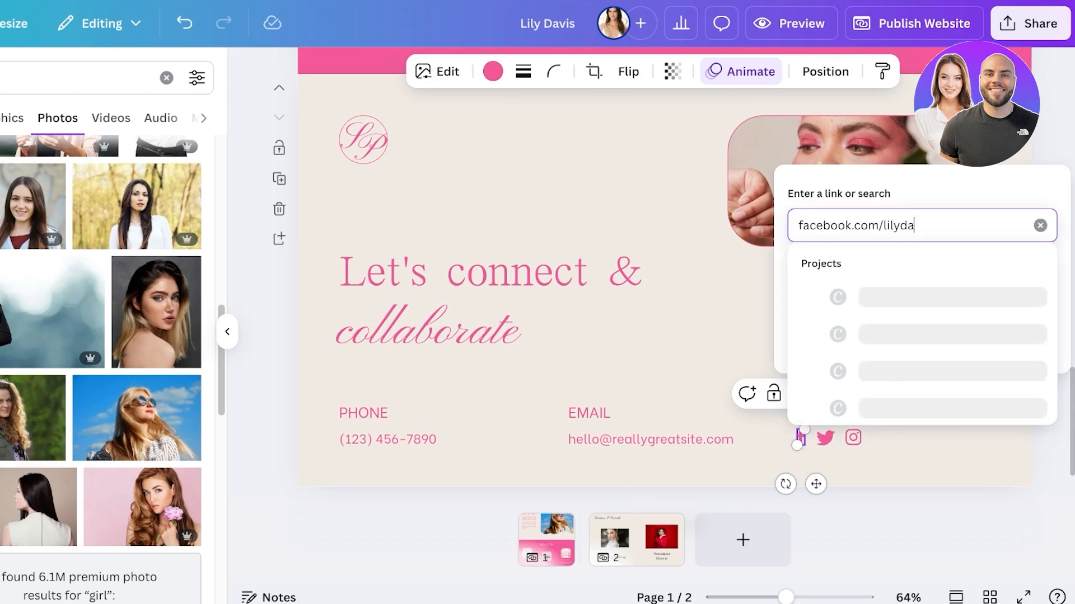
{"action": "key", "text": "Return"}
{"action": "left_click", "coordinate": [1010, 343]}
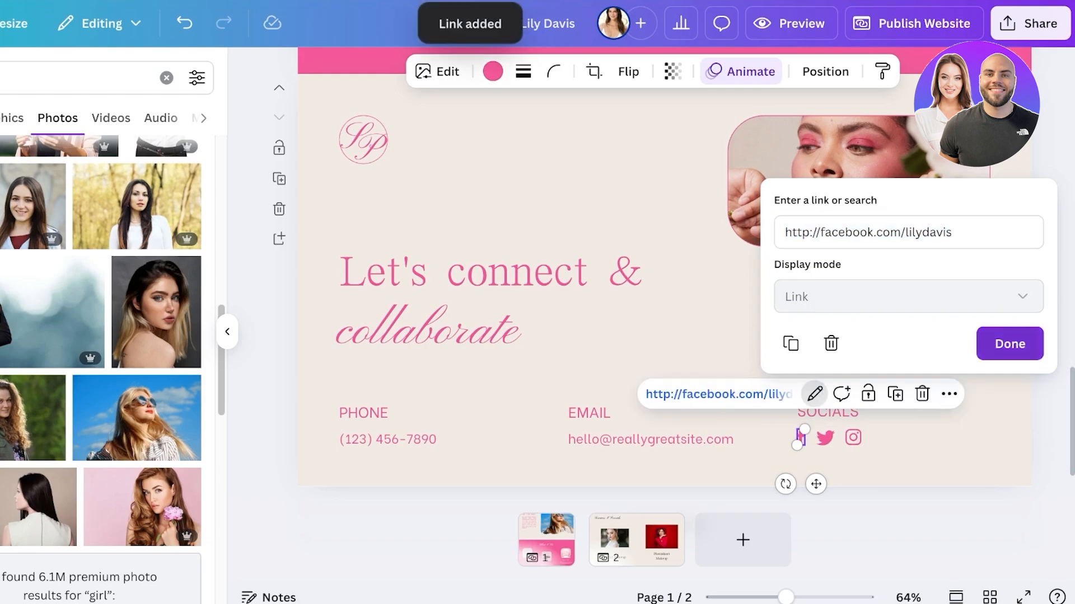
{"action": "left_click", "coordinate": [996, 345]}
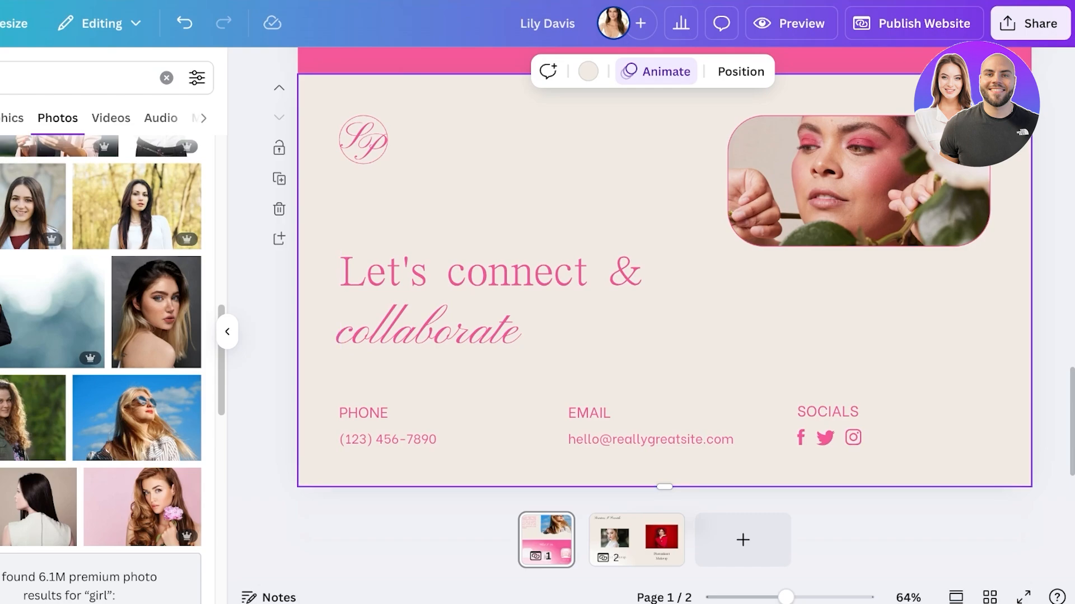
Step: Review the home page's sections from the contact block up to the hero, along with the services page
{"action": "scroll", "coordinate": [784, 336], "scroll_direction": "up", "scroll_amount": 20}
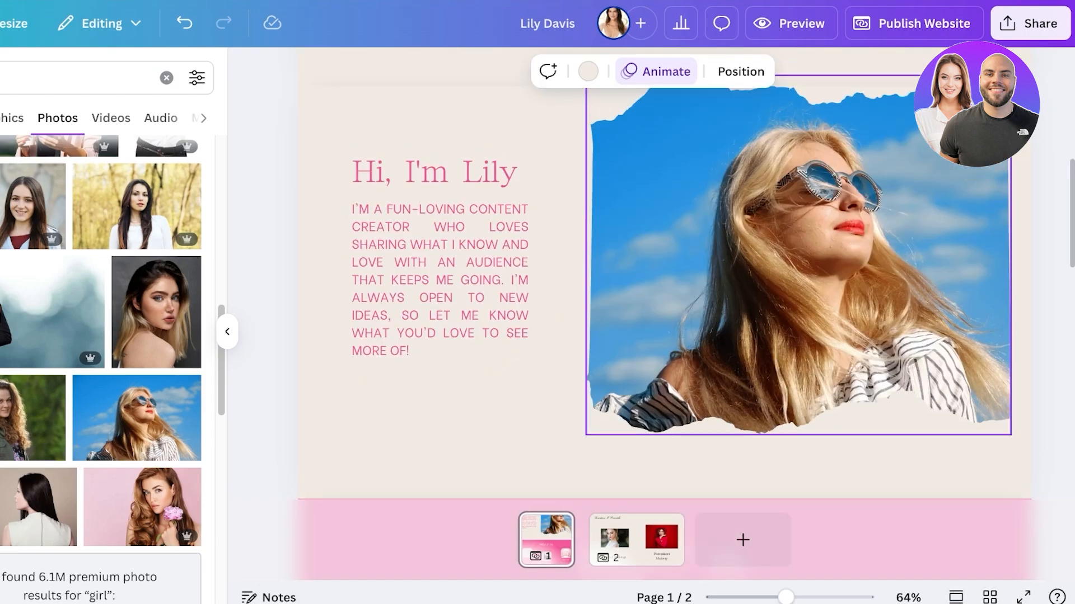
{"action": "scroll", "coordinate": [784, 335], "scroll_direction": "down", "scroll_amount": 12}
{"action": "scroll", "coordinate": [664, 313], "scroll_direction": "up", "scroll_amount": 13}
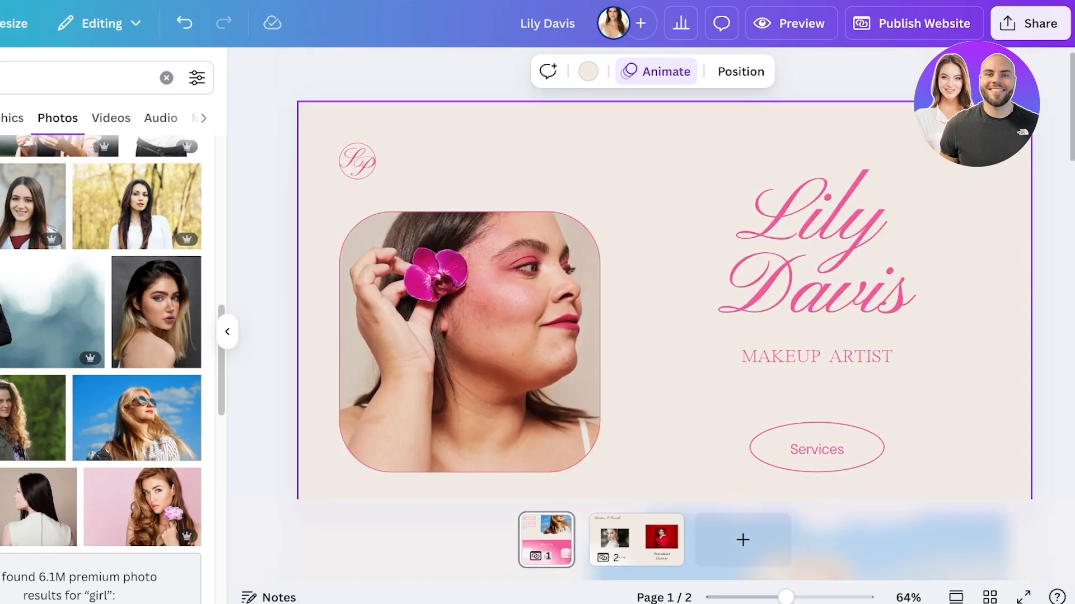
{"action": "scroll", "coordinate": [664, 313], "scroll_direction": "down", "scroll_amount": 14}
{"action": "scroll", "coordinate": [560, 364], "scroll_direction": "up", "scroll_amount": 14}
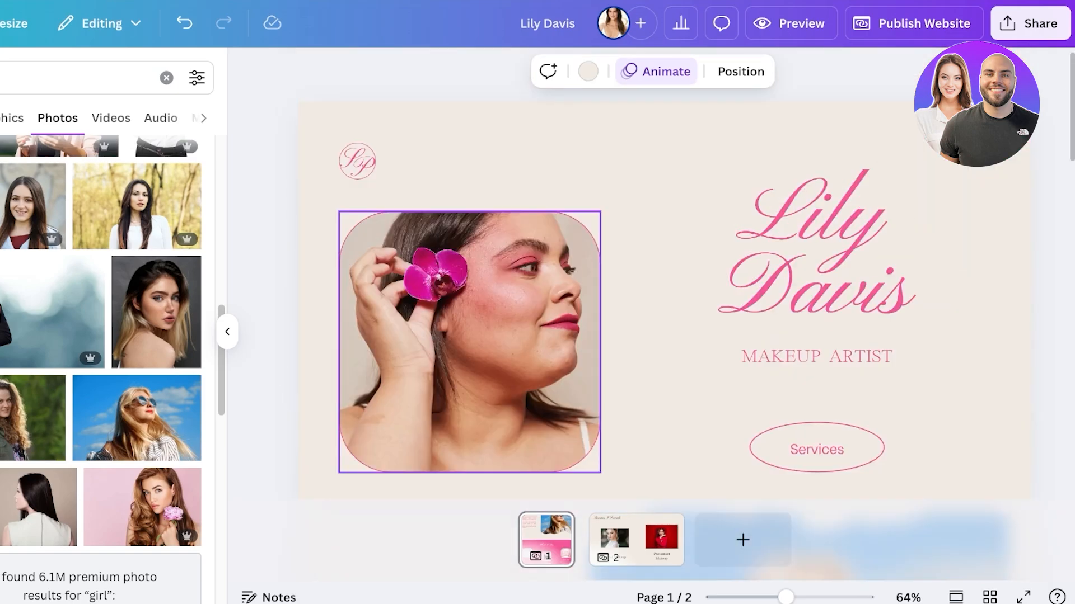
{"action": "left_click", "coordinate": [637, 540]}
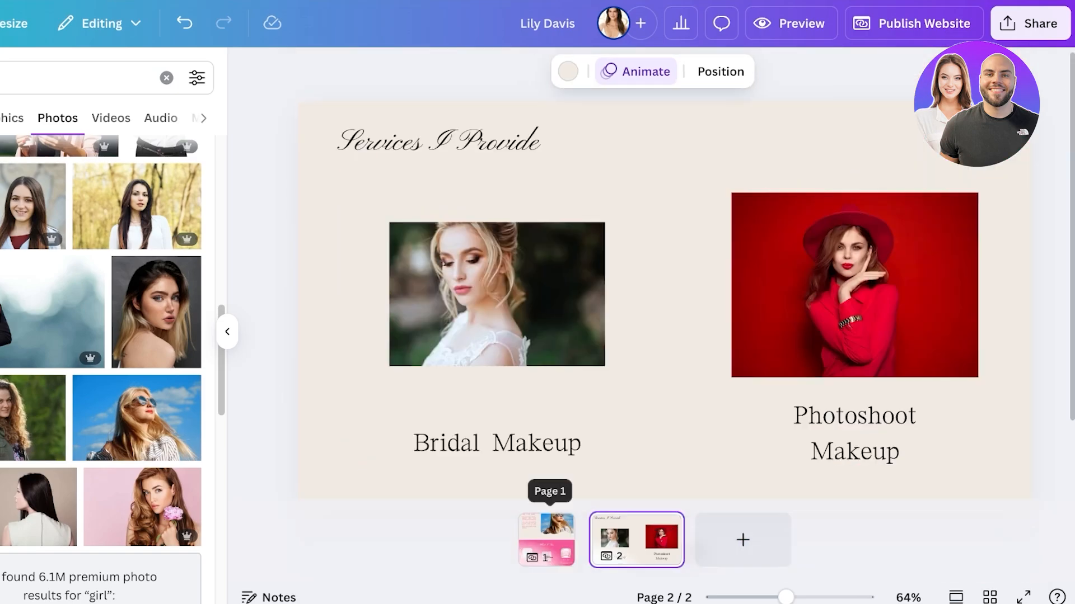
Step: Return to the home page and preview the website in desktop view
{"action": "right_click", "coordinate": [548, 537]}
{"action": "key", "text": "Escape"}
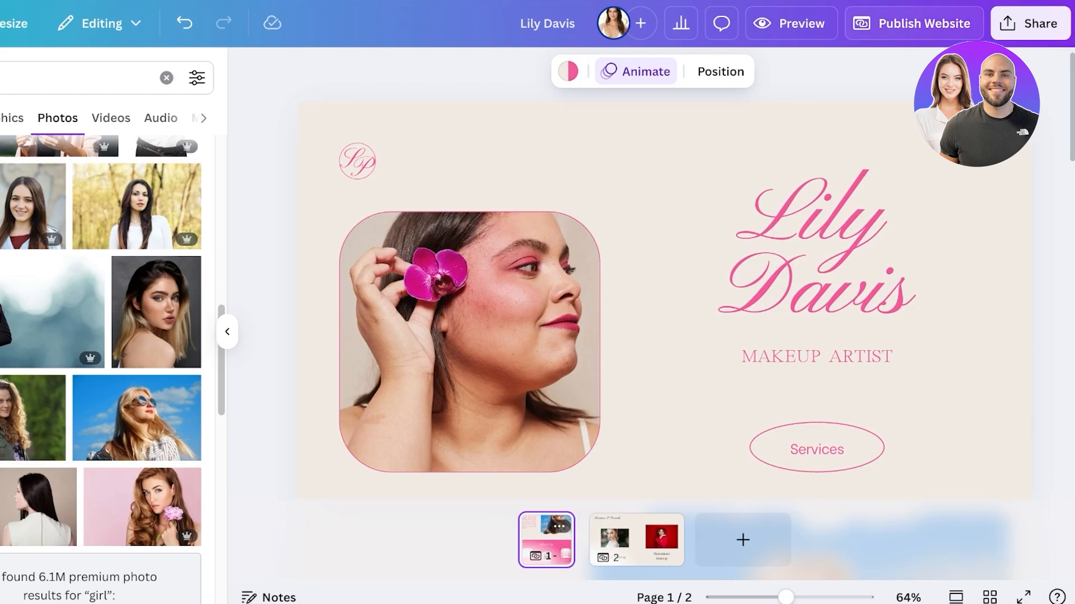
{"action": "left_click", "coordinate": [791, 23]}
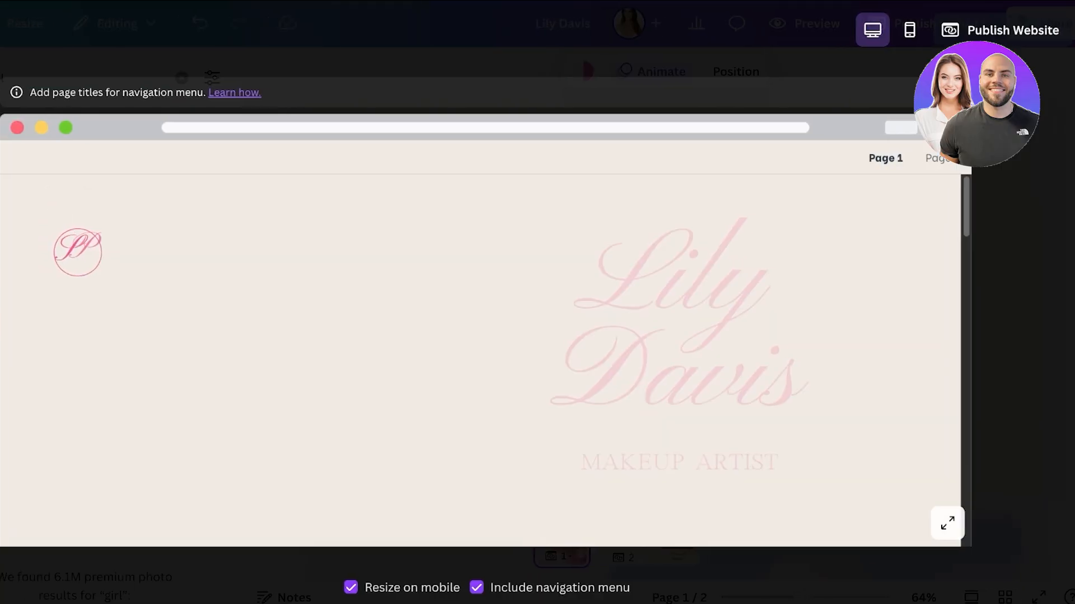
{"action": "scroll", "coordinate": [531, 358], "scroll_direction": "down", "scroll_amount": 5}
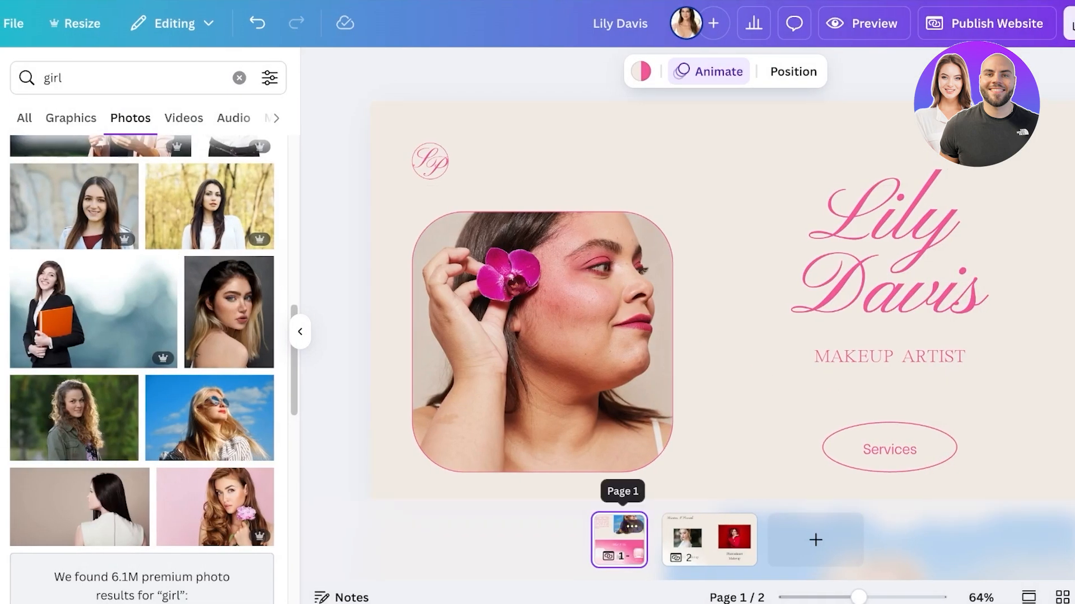
Step: Examine the home page's page options, including the one for adding a page title
{"action": "left_click", "coordinate": [631, 526]}
{"action": "left_click", "coordinate": [620, 544]}
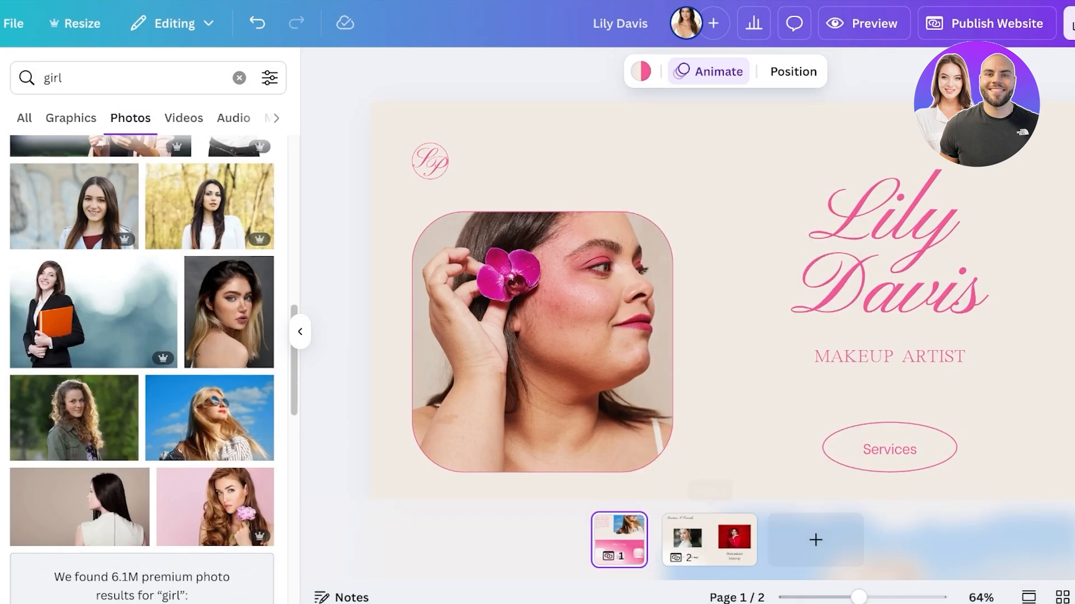
{"action": "left_click", "coordinate": [709, 541]}
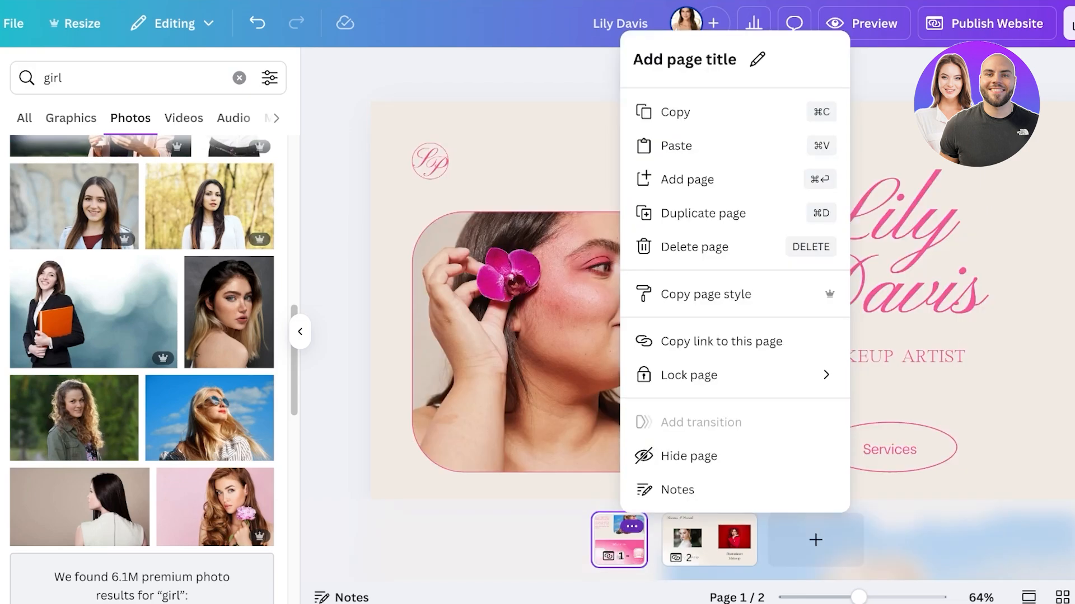
{"action": "left_click", "coordinate": [632, 527]}
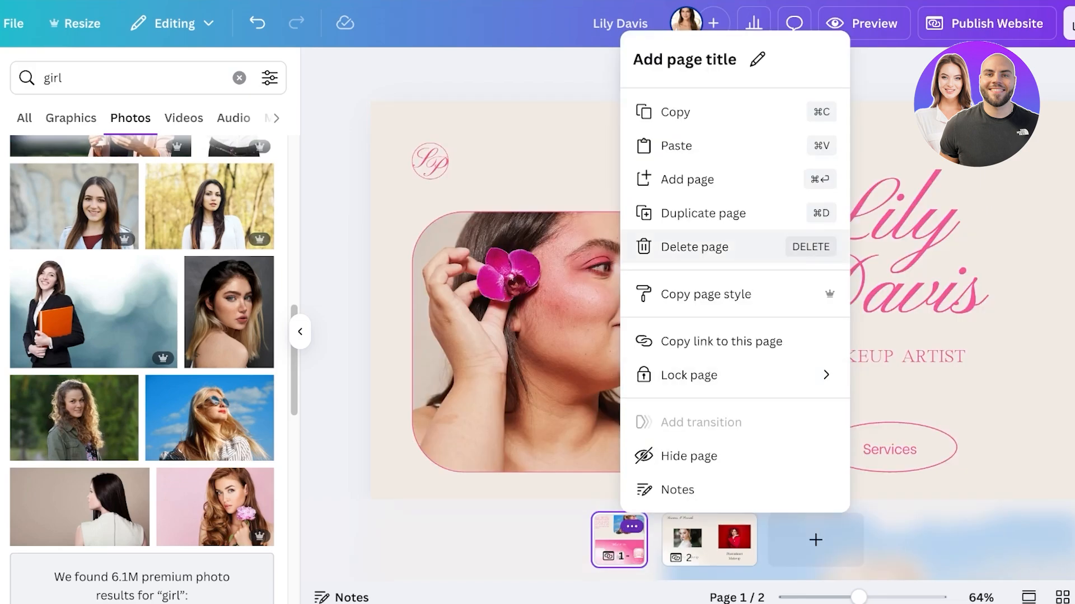
{"action": "left_click", "coordinate": [896, 184]}
Step: Examine the website publishing options, including the URL, subpath, browser tab preview and description, without publishing
{"action": "left_click", "coordinate": [986, 23]}
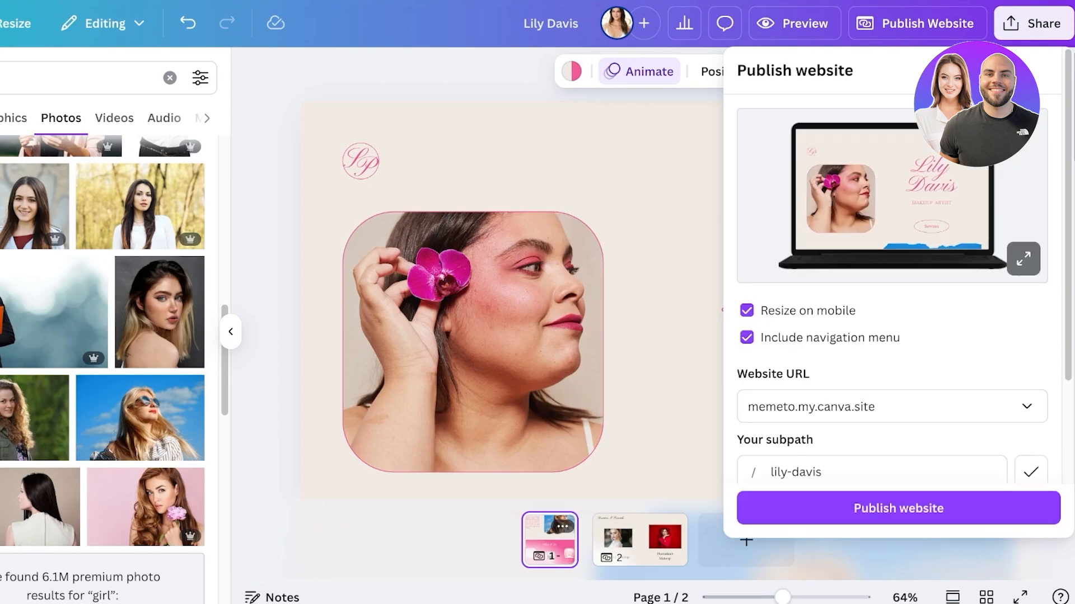
{"action": "scroll", "coordinate": [895, 279], "scroll_direction": "down", "scroll_amount": 3}
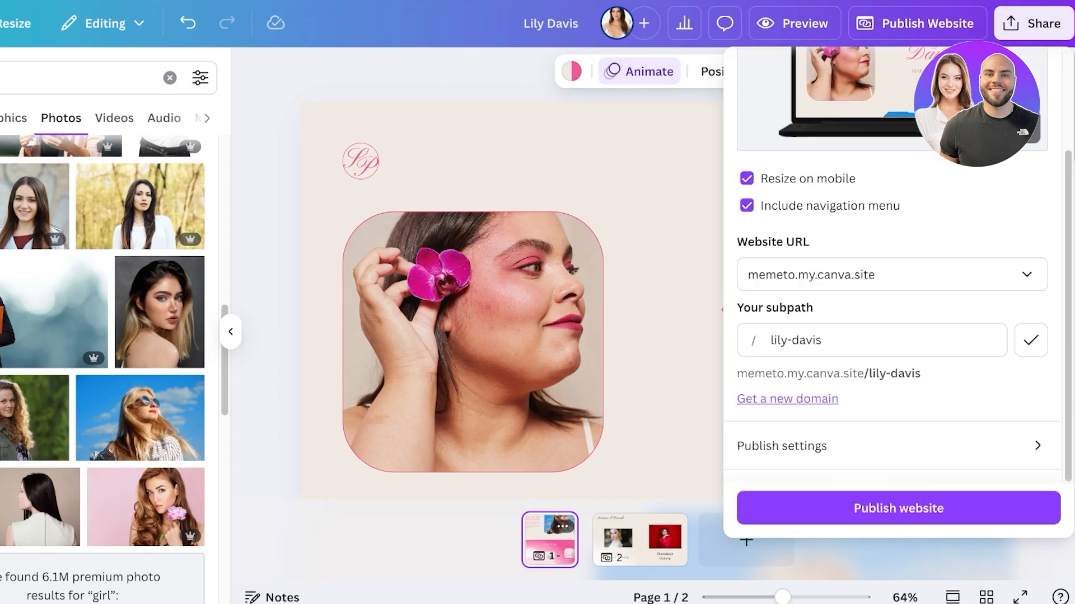
{"action": "left_click", "coordinate": [898, 446]}
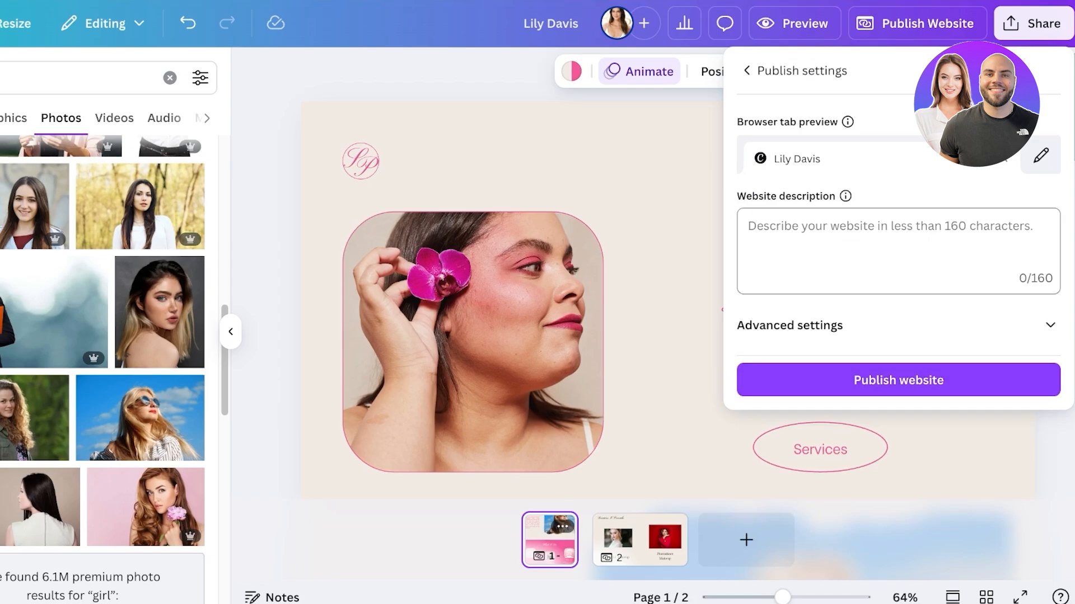
{"action": "left_click", "coordinate": [747, 71]}
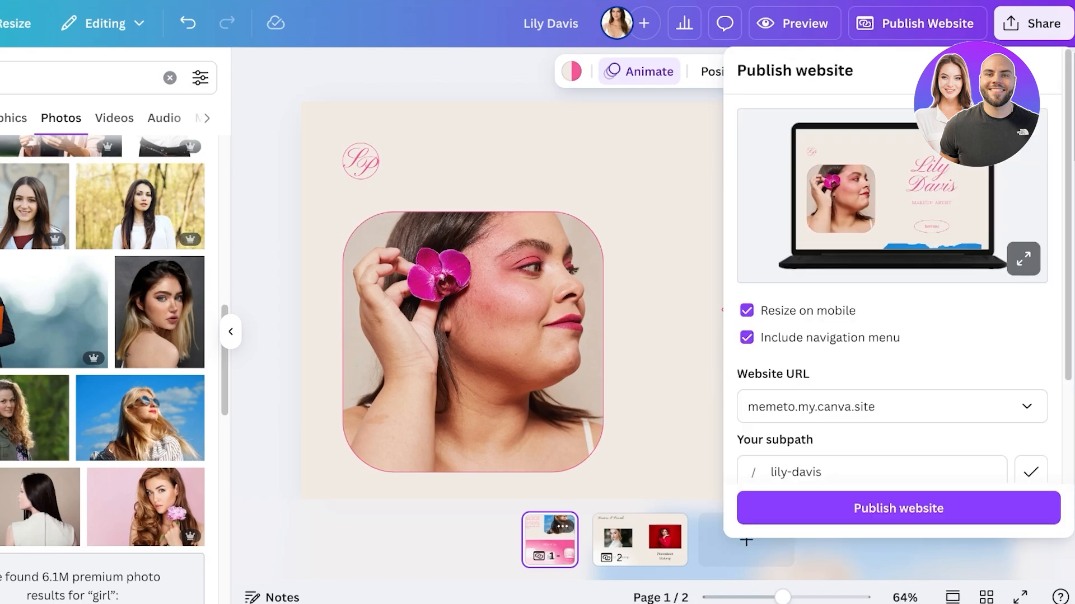
{"action": "left_click", "coordinate": [862, 553]}
{"action": "left_click", "coordinate": [862, 553]}
Step: Check the services page's page options and return to the home page
{"action": "scroll", "coordinate": [476, 268], "scroll_direction": "down", "scroll_amount": 3}
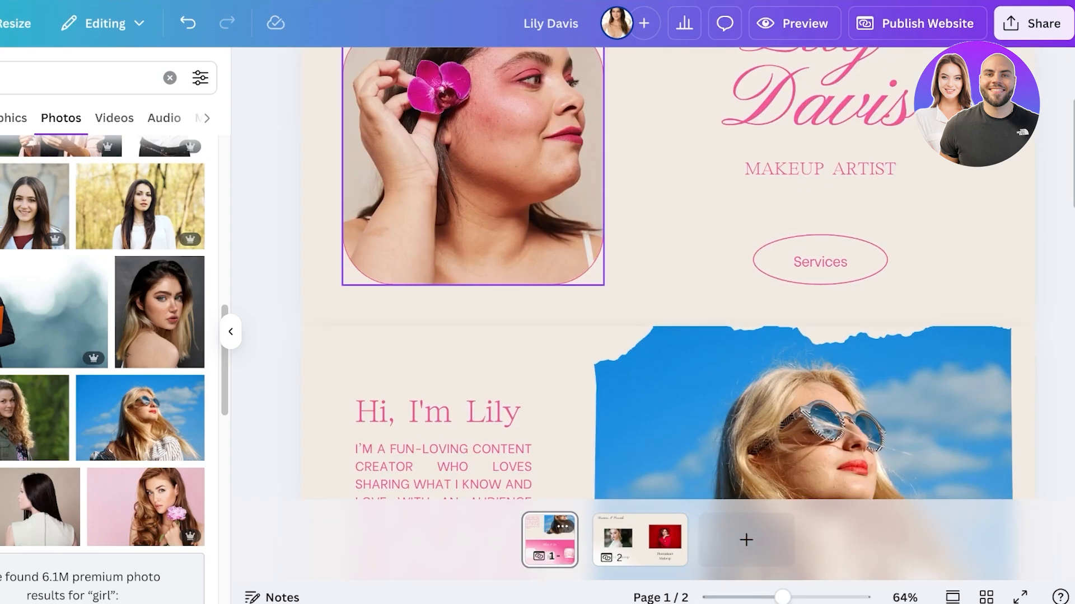
{"action": "left_click", "coordinate": [640, 540]}
{"action": "left_click", "coordinate": [665, 527]}
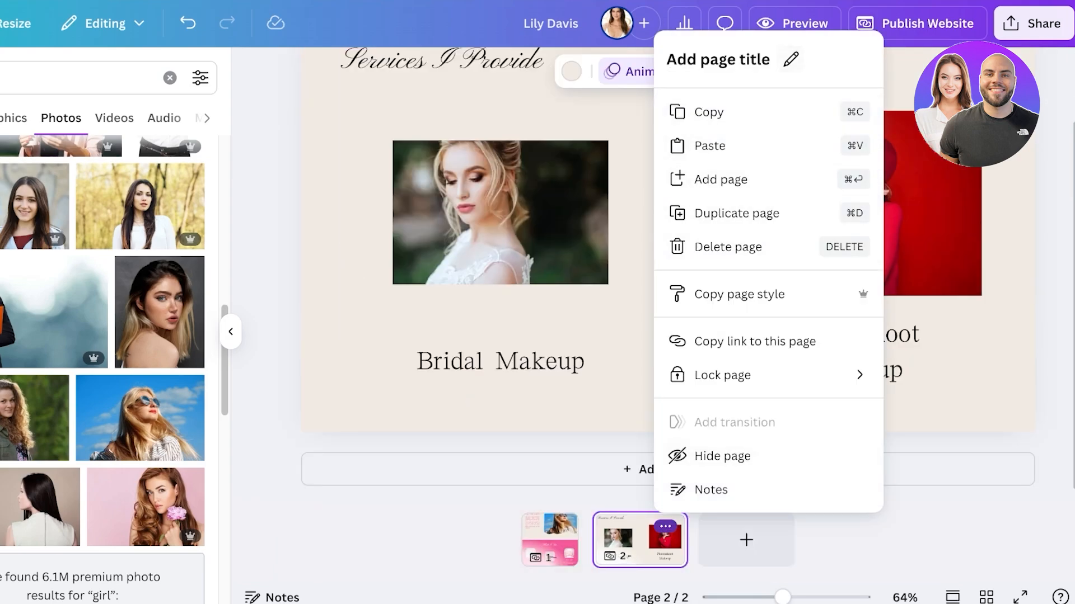
{"action": "left_click", "coordinate": [550, 540]}
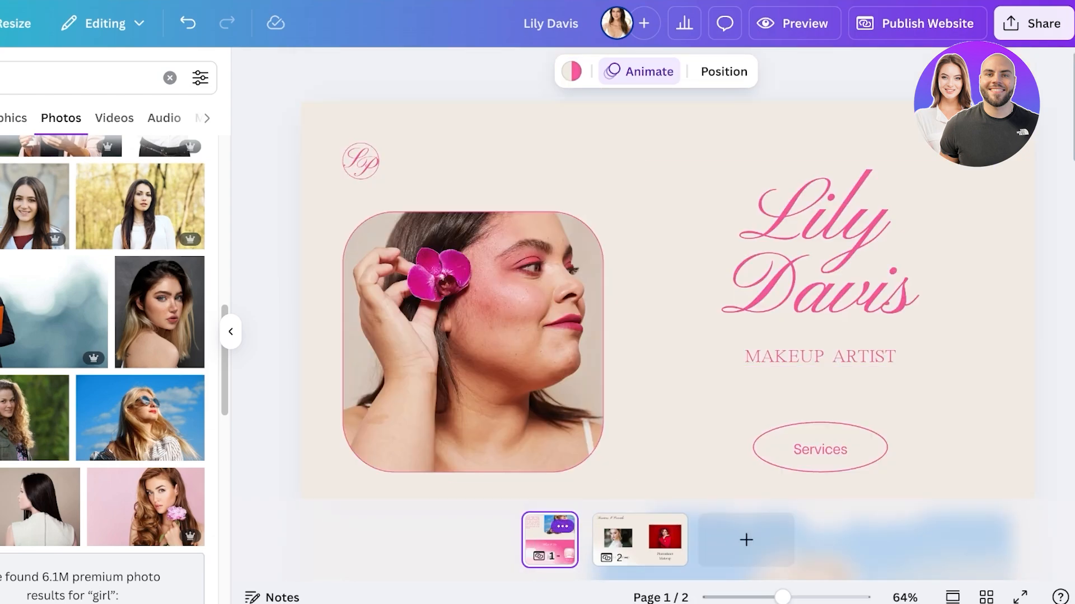
Step: Set the home page's title to the makeup artist's full name
{"action": "left_click", "coordinate": [563, 527]}
{"action": "left_click", "coordinate": [687, 59]}
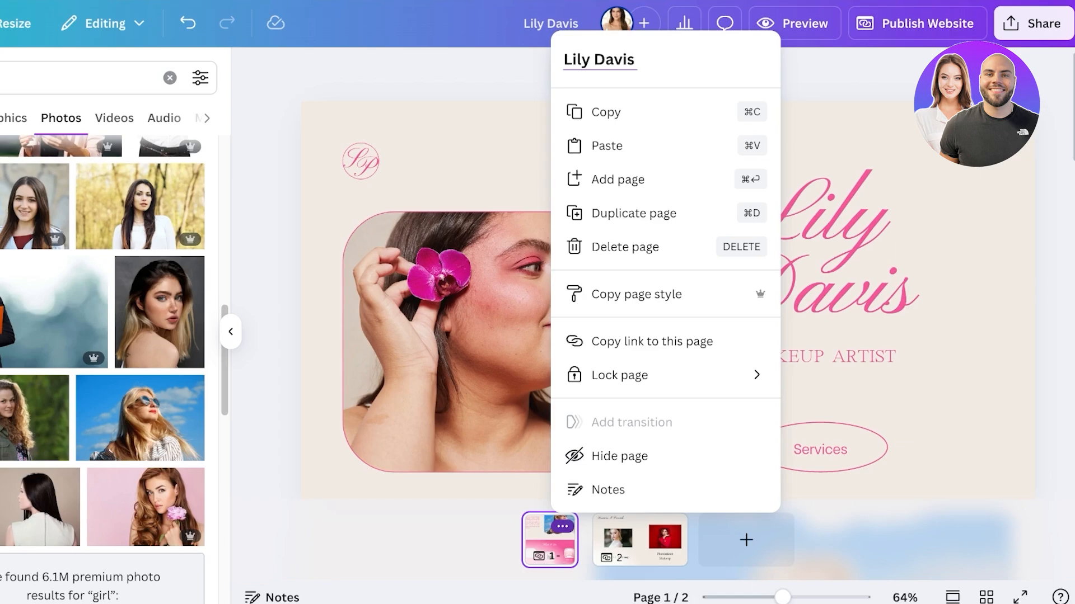
{"action": "left_click", "coordinate": [828, 135]}
Step: Give the second page the title "Services"
{"action": "left_click", "coordinate": [640, 540]}
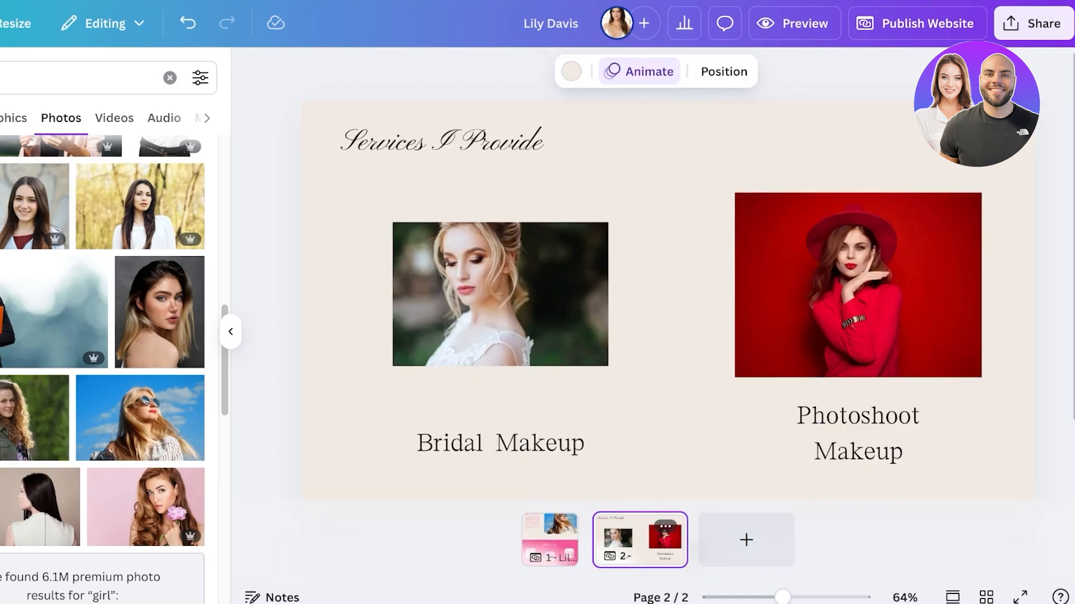
{"action": "left_click", "coordinate": [665, 527]}
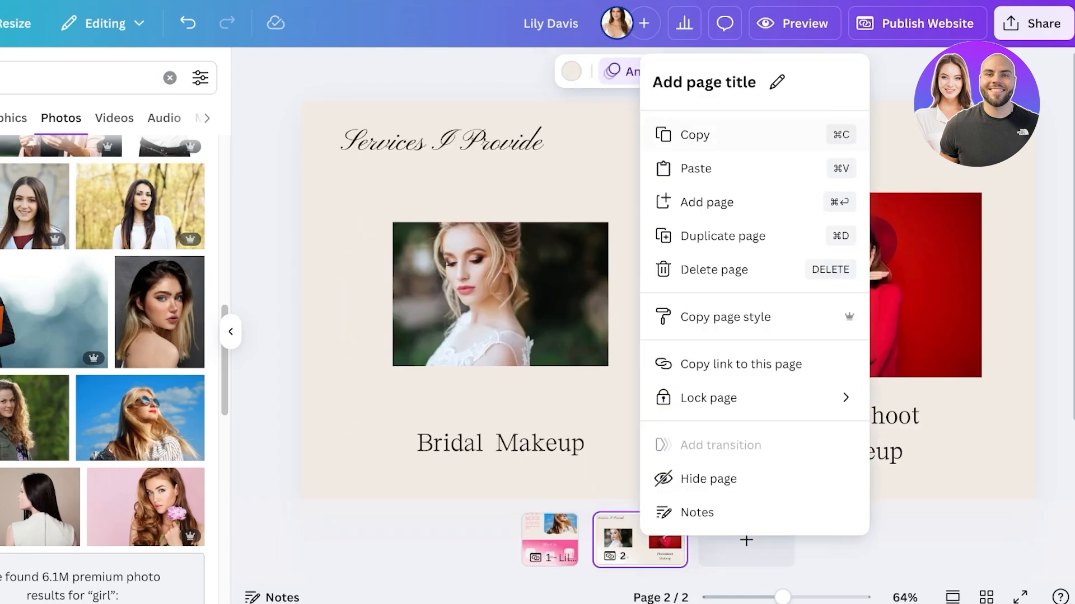
{"action": "left_click", "coordinate": [777, 82]}
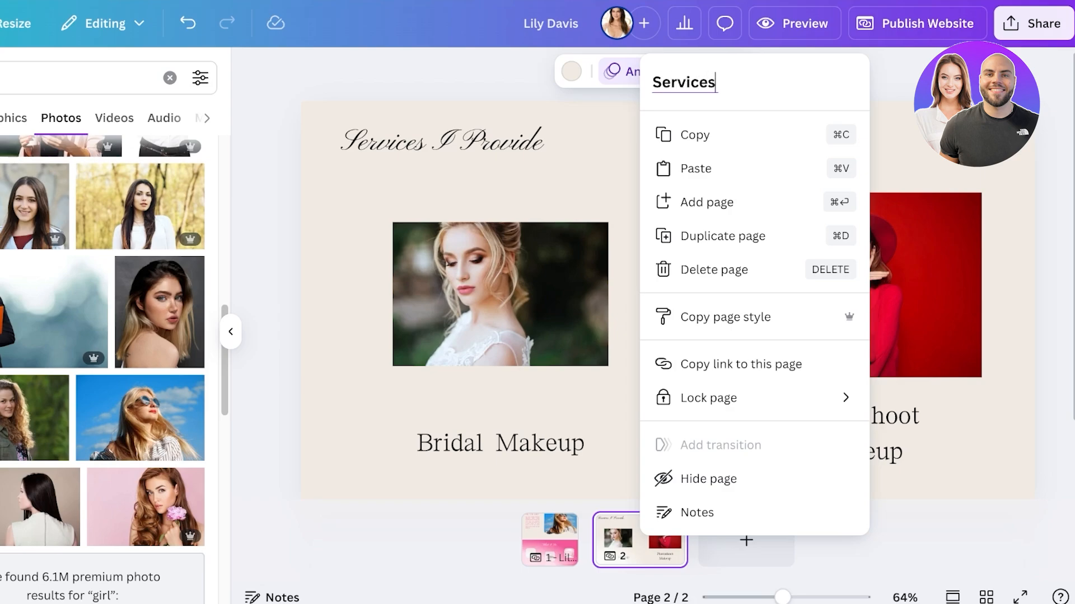
{"action": "key", "text": "Return"}
Step: Publish the website with its current URL and subpath settings and open the live site
{"action": "left_click", "coordinate": [918, 23]}
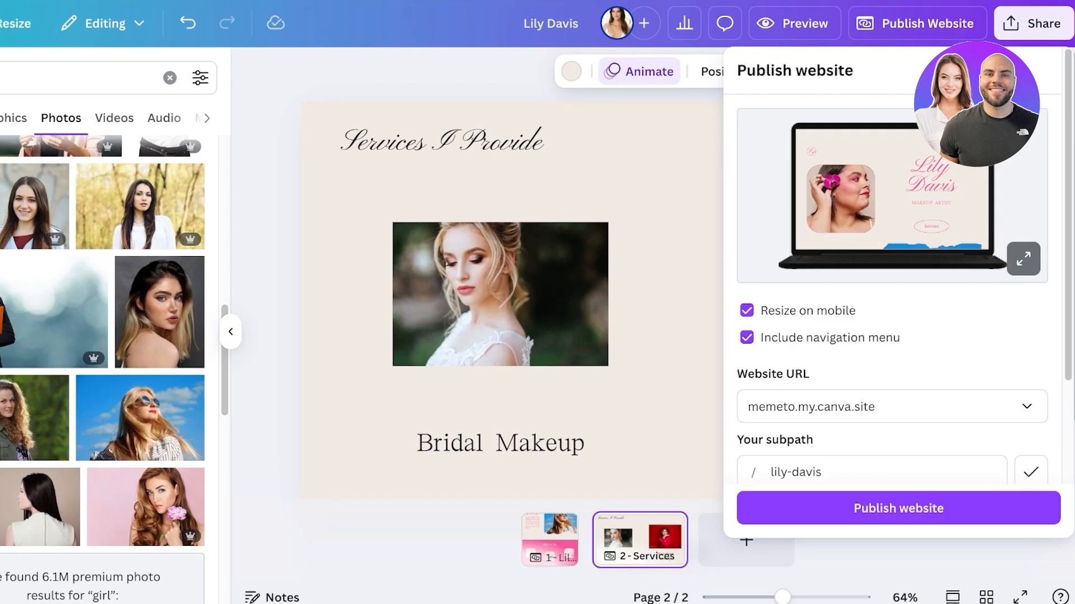
{"action": "left_click", "coordinate": [899, 508]}
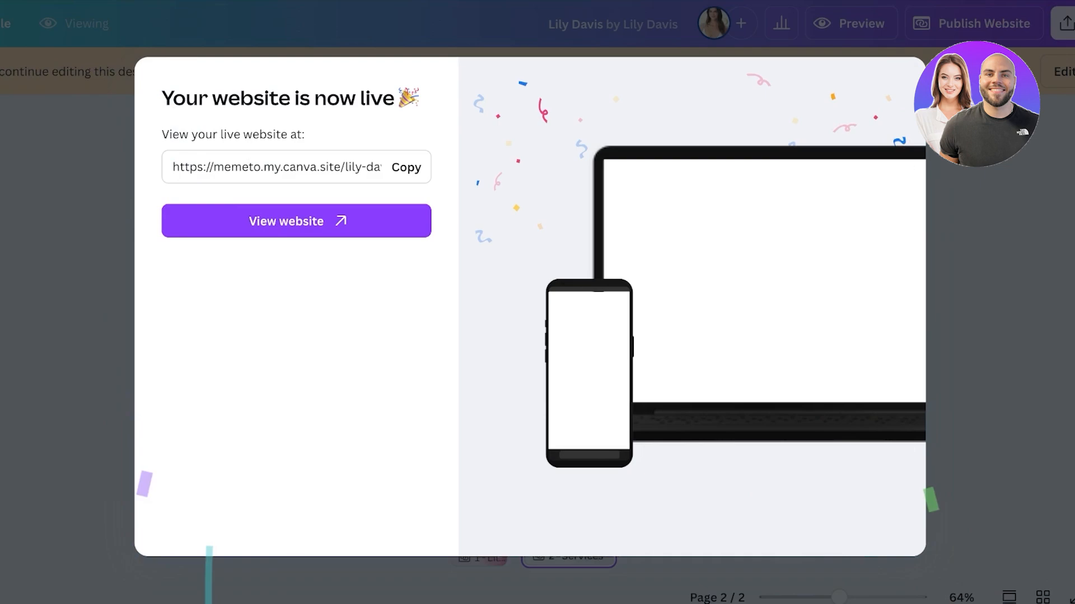
{"action": "left_click", "coordinate": [296, 221]}
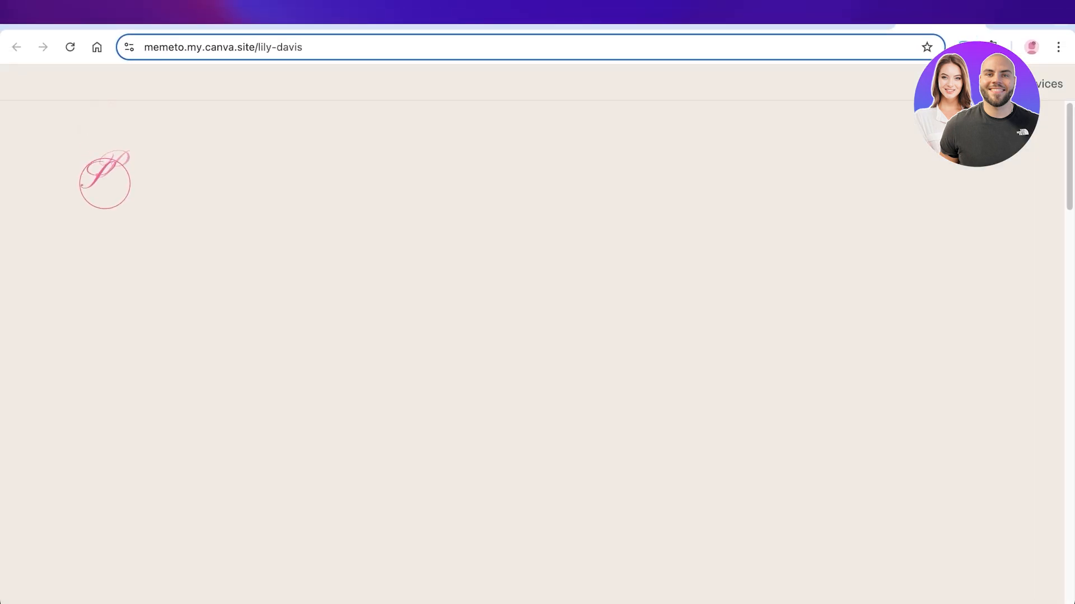
Step: Review the live home page and test its Services link before returning to the Canva design
{"action": "scroll", "coordinate": [537, 335], "scroll_direction": "down", "scroll_amount": 8}
{"action": "scroll", "coordinate": [537, 540], "scroll_direction": "down", "scroll_amount": 15}
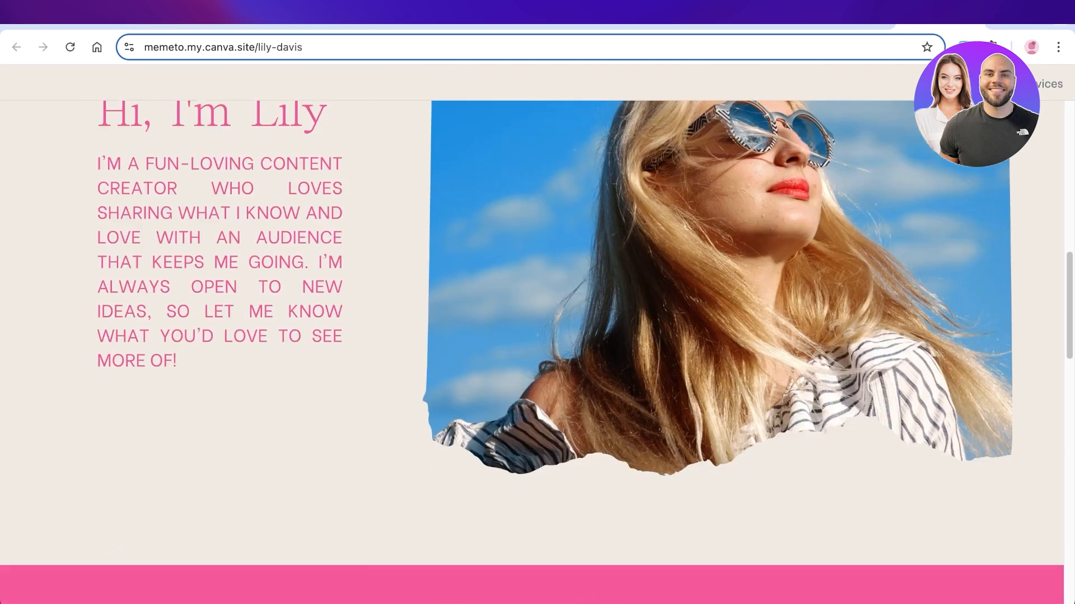
{"action": "scroll", "coordinate": [537, 540], "scroll_direction": "up", "scroll_amount": 10}
{"action": "scroll", "coordinate": [538, 540], "scroll_direction": "up", "scroll_amount": 10}
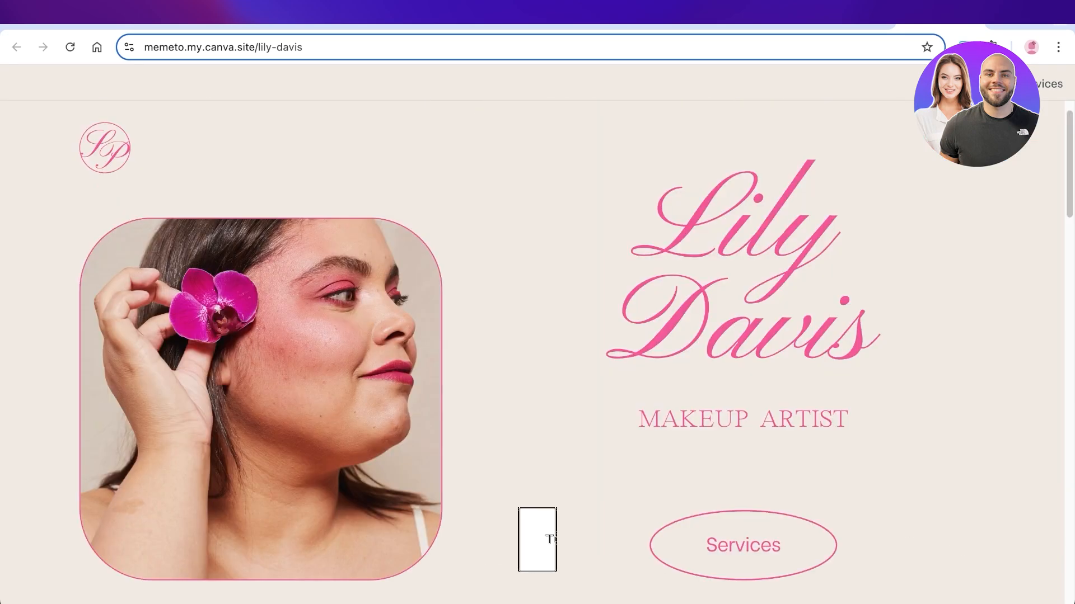
{"action": "left_click", "coordinate": [741, 542]}
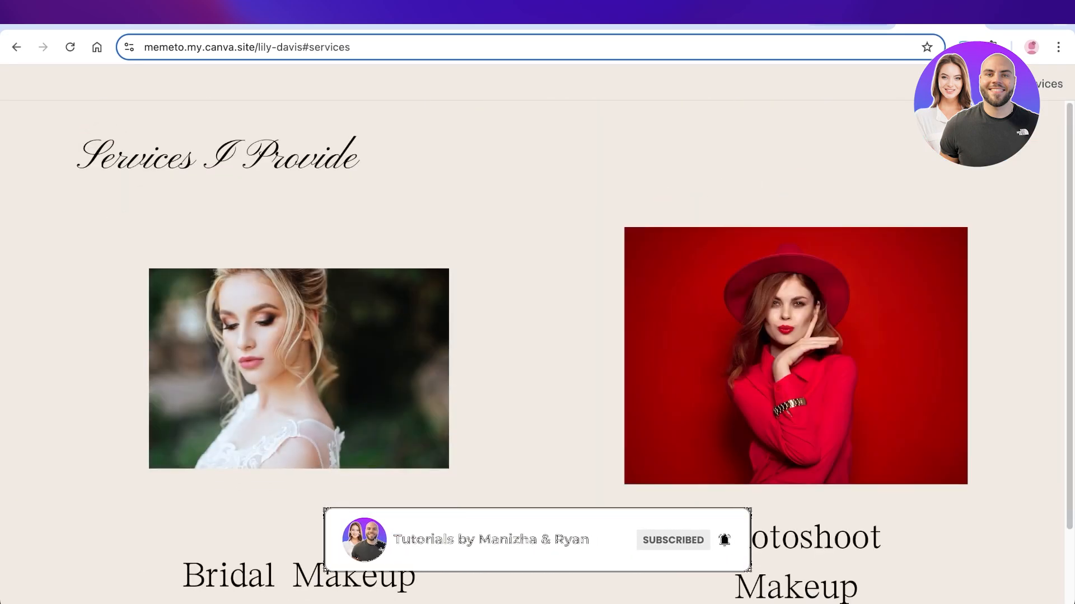
{"action": "left_click", "coordinate": [848, 25]}
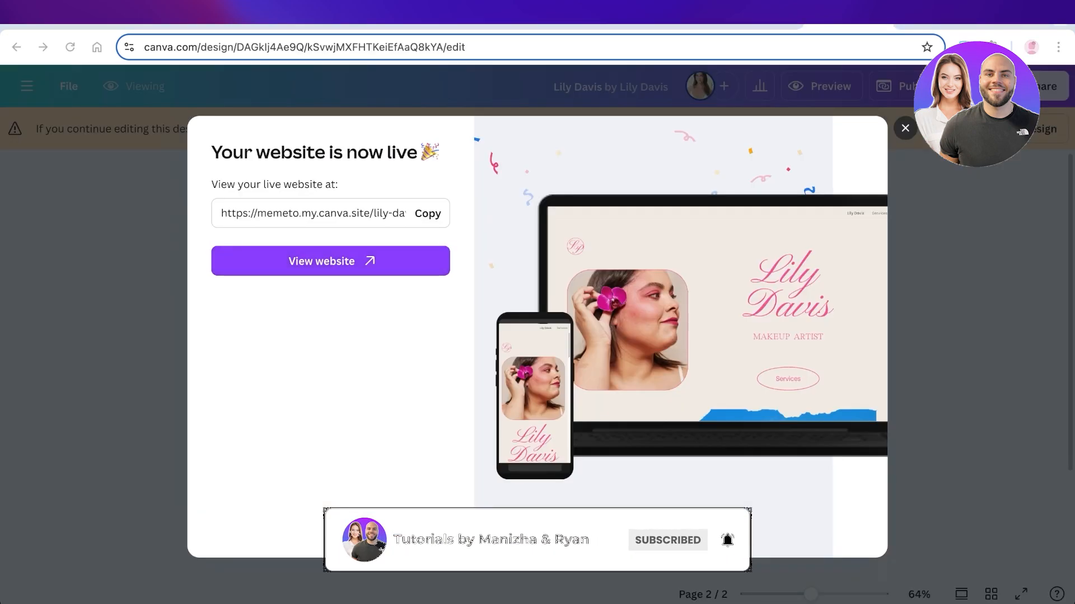